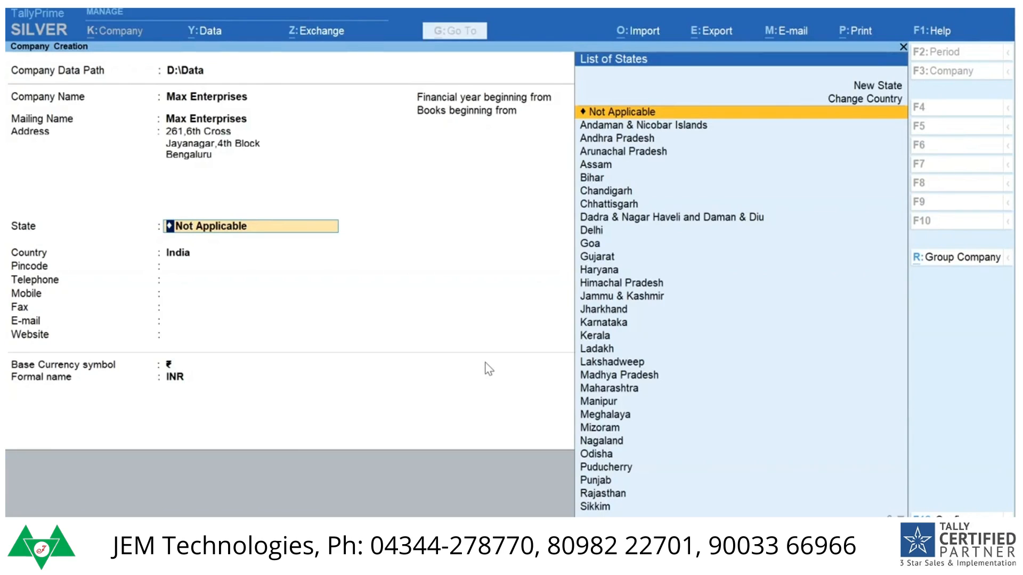
# Step: Set the company's state to Karnataka, enter its pincode, and leave the telephone, mobile, fax, e-mail and website fields blank
pyautogui.write('K')
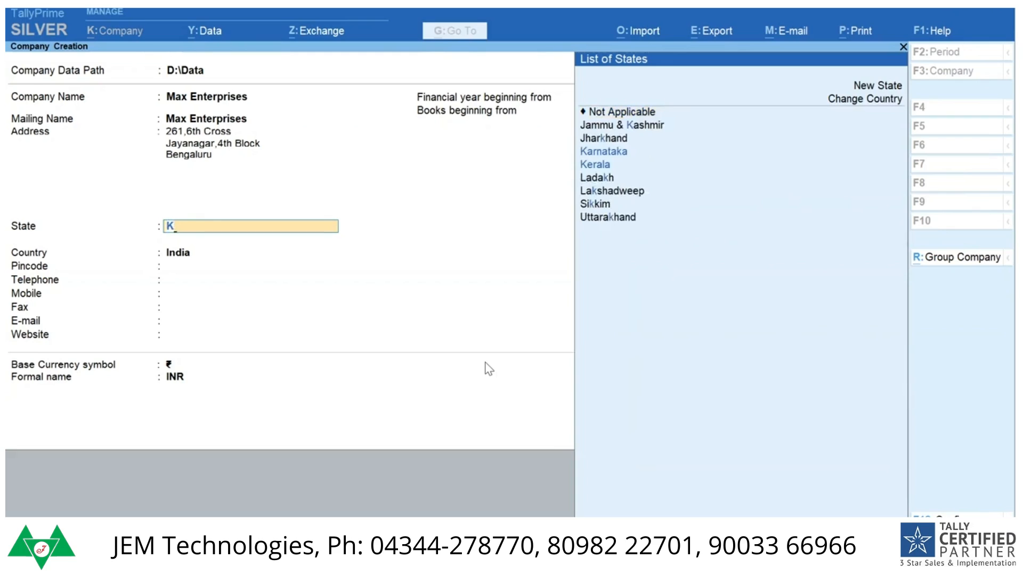
pyautogui.write('a')
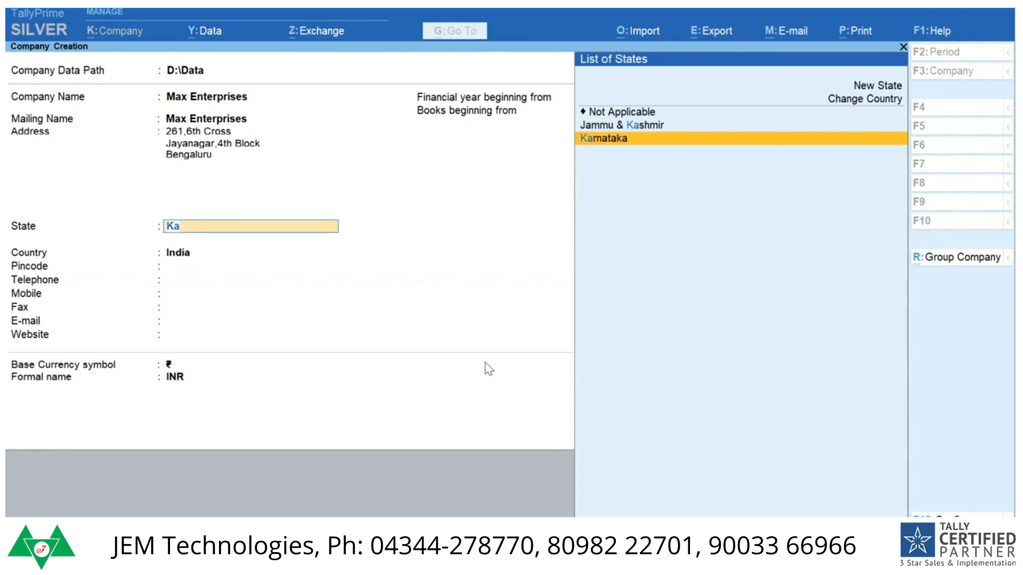
pyautogui.press('Return')
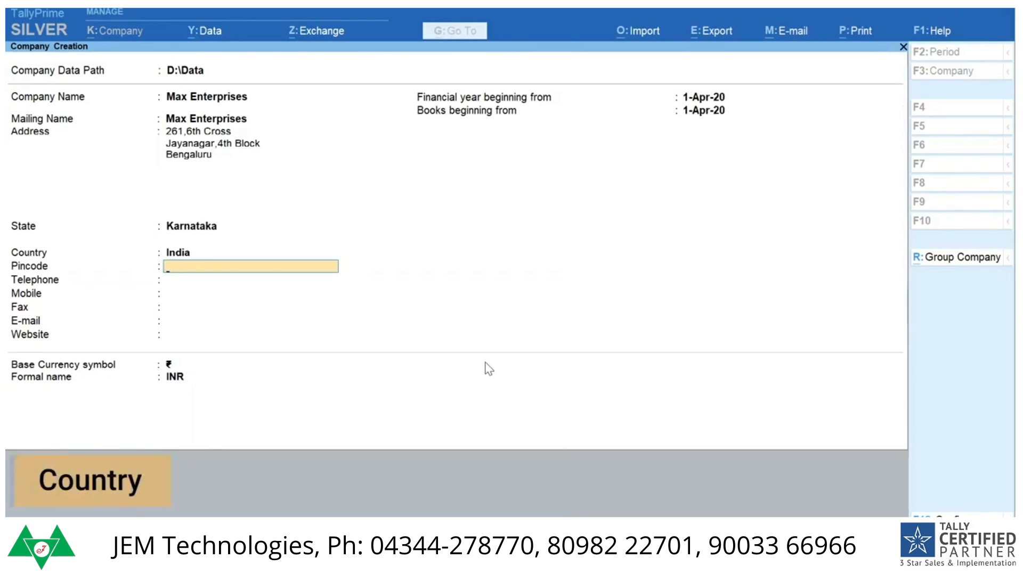
pyautogui.write('560041')
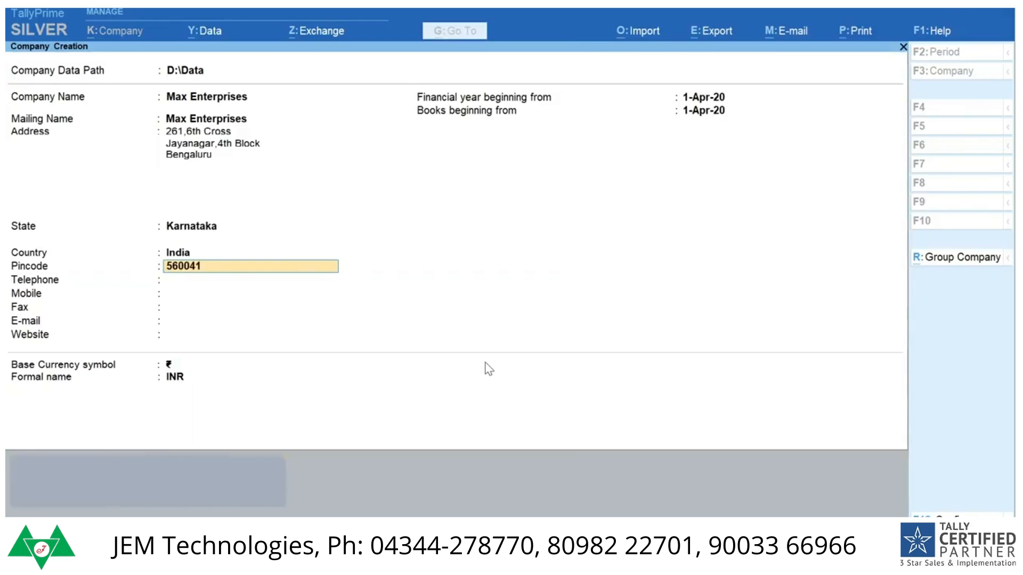
pyautogui.press('Return')
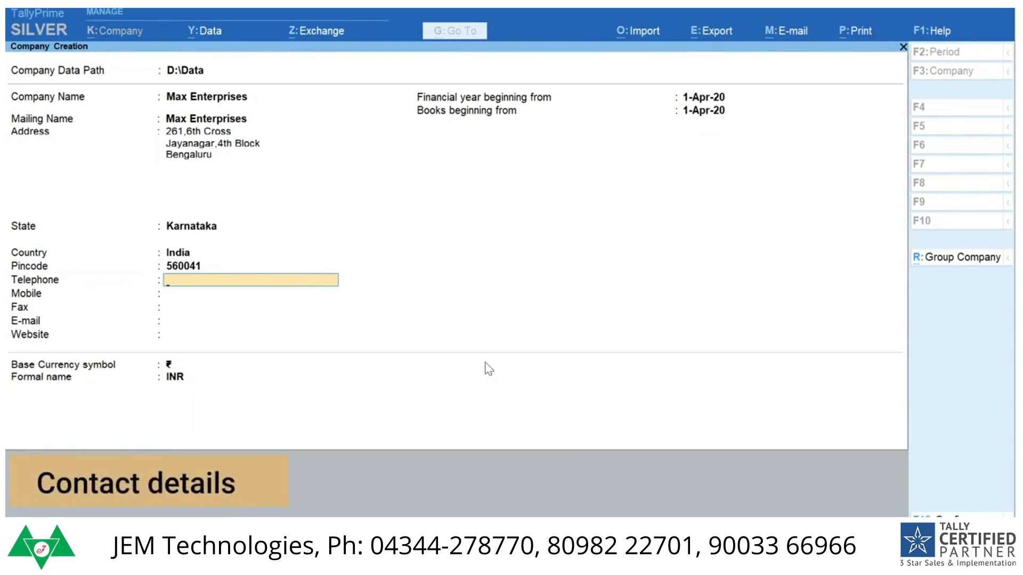
pyautogui.press('Return')
pyautogui.press('Return')
pyautogui.press('Return')
pyautogui.press('Return')
pyautogui.press('Return')
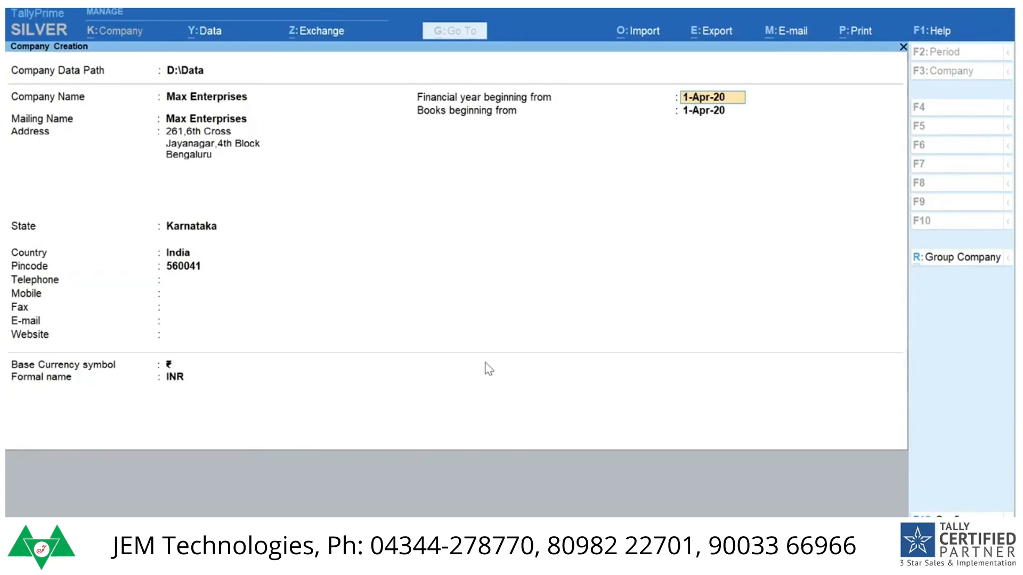
pyautogui.press('Return')
pyautogui.press('Return')
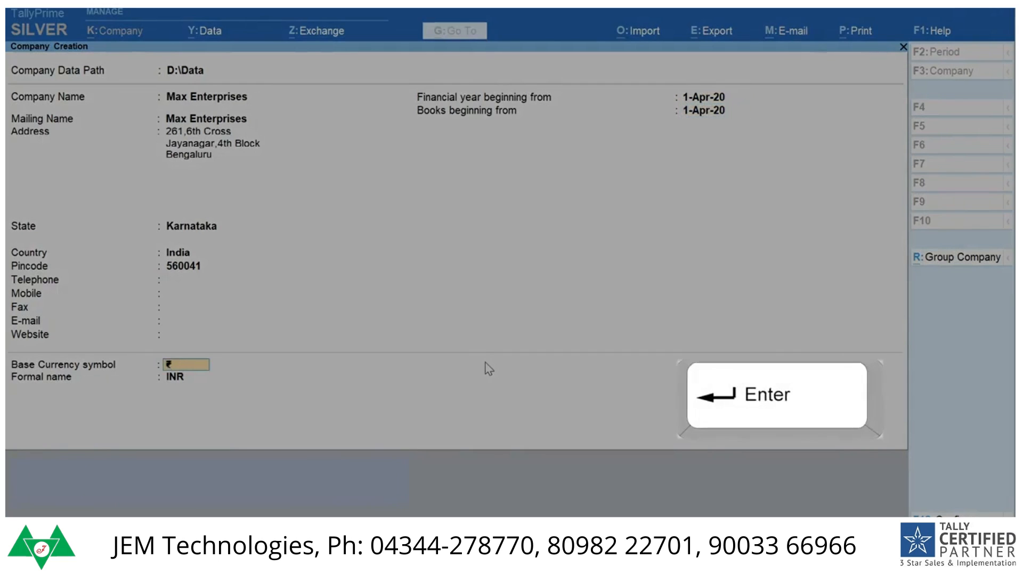
pyautogui.press('BackSpace')
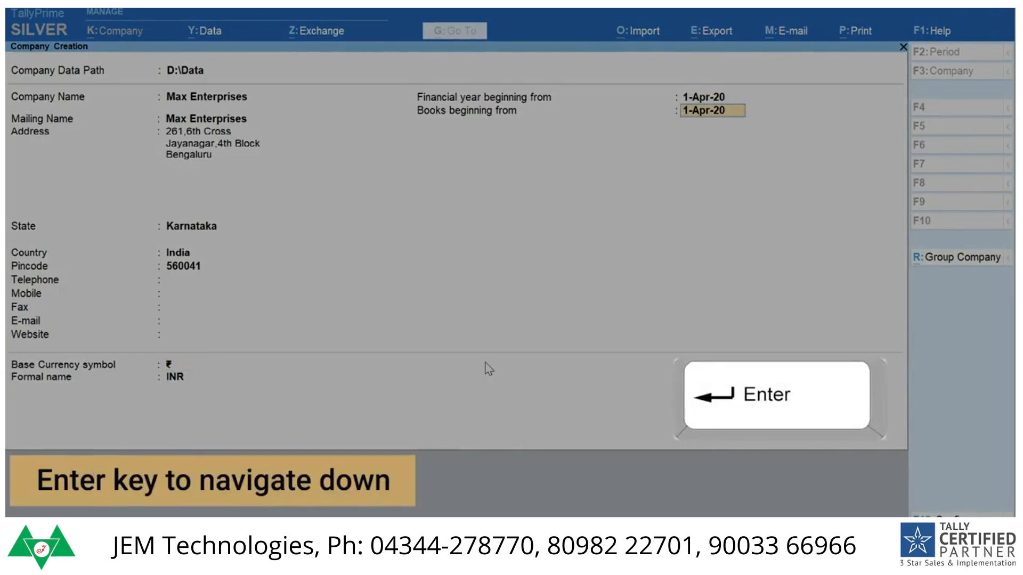
pyautogui.press('BackSpace')
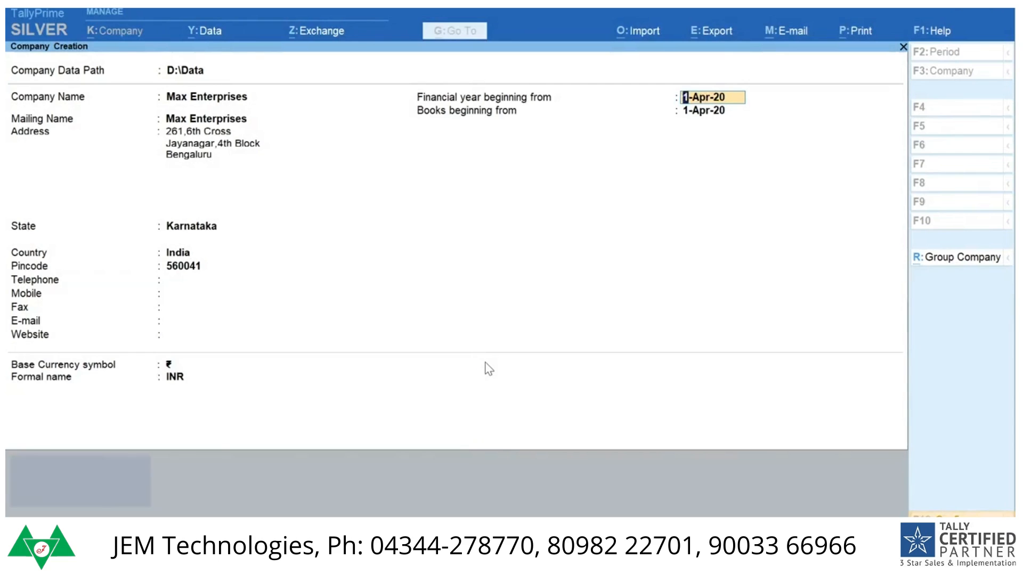
# Step: Review the company creation configuration for contact details, TallyVault password, user access control and base currency, keeping every option at its default
pyautogui.press('F12')
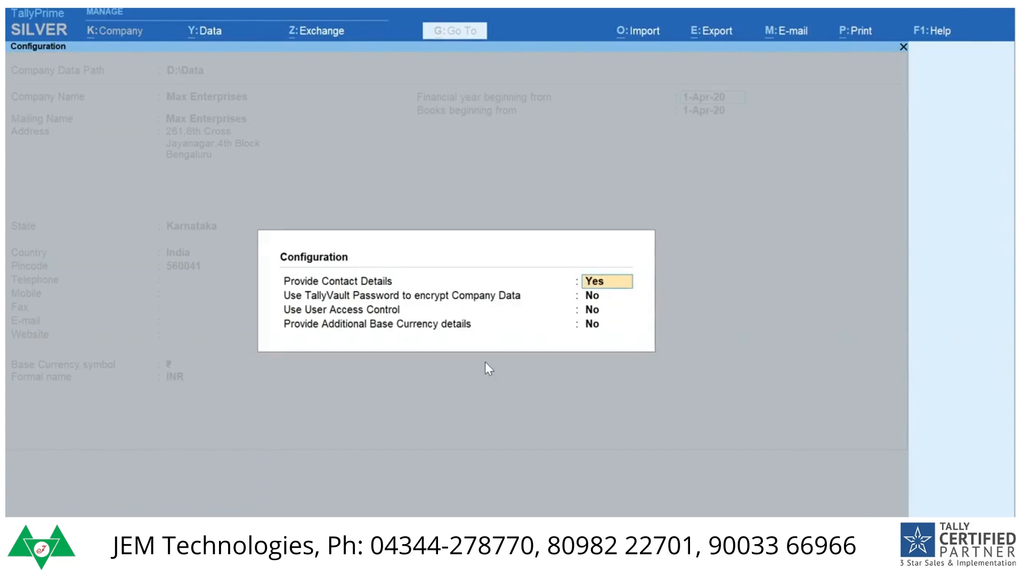
pyautogui.press('Return')
pyautogui.press('Return')
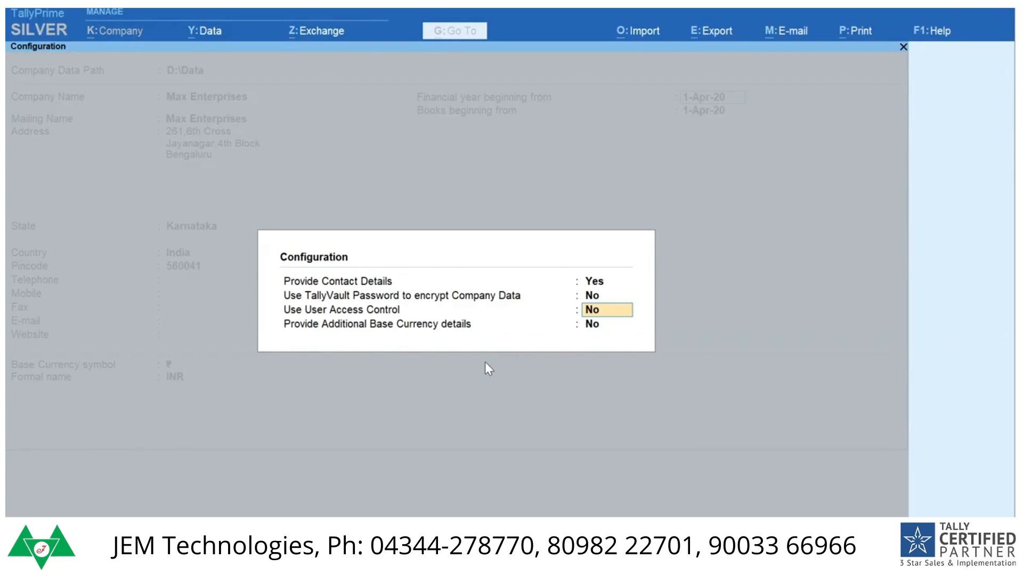
pyautogui.press('Return')
pyautogui.press('Return')
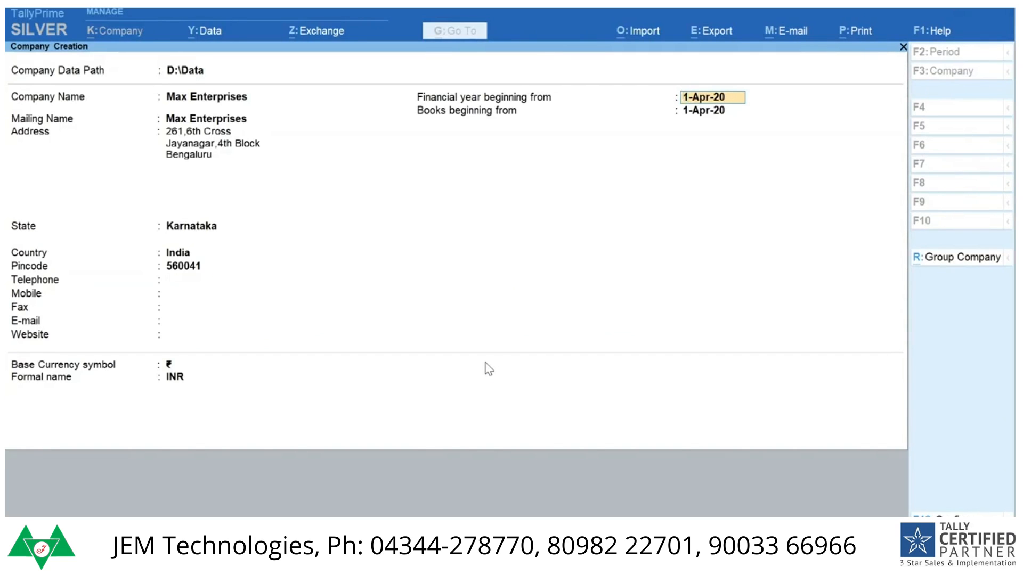
# Step: Keep 1-Apr-20 as the financial year and books start with ₹ (INR) as base currency, and save the new company
pyautogui.press('Return')
pyautogui.press('Return')
pyautogui.press('Return')
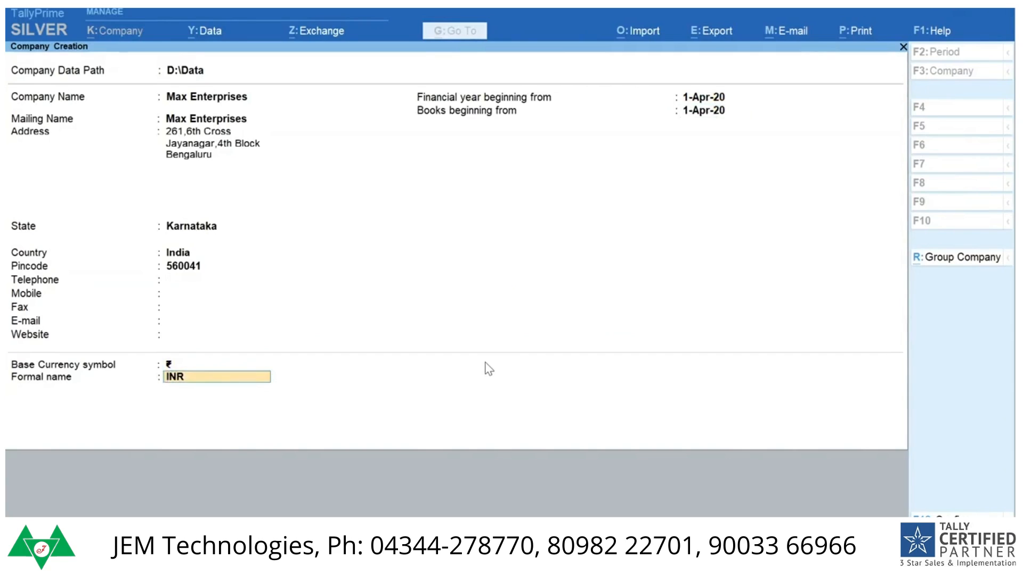
pyautogui.press('Return')
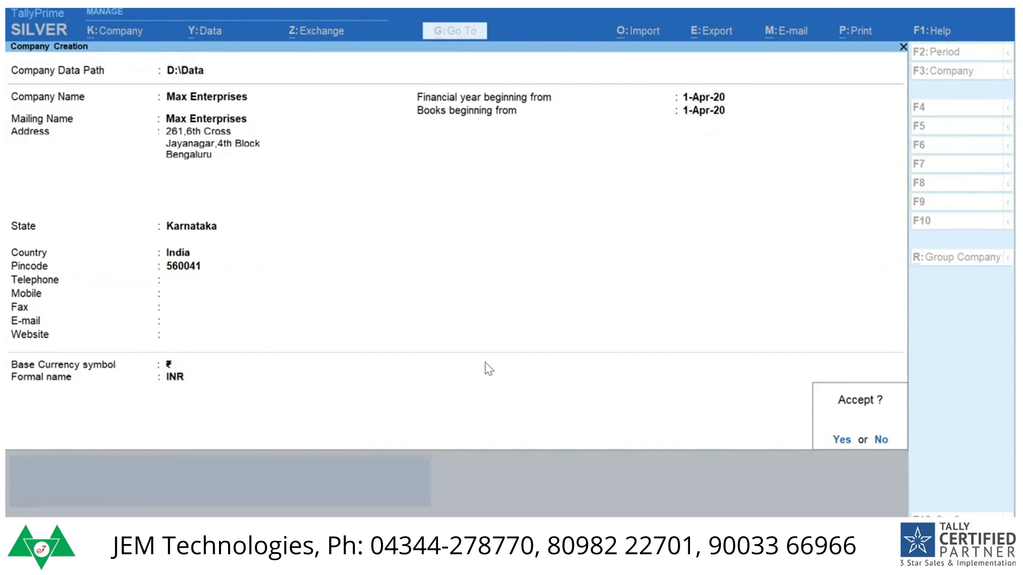
pyautogui.press('y')
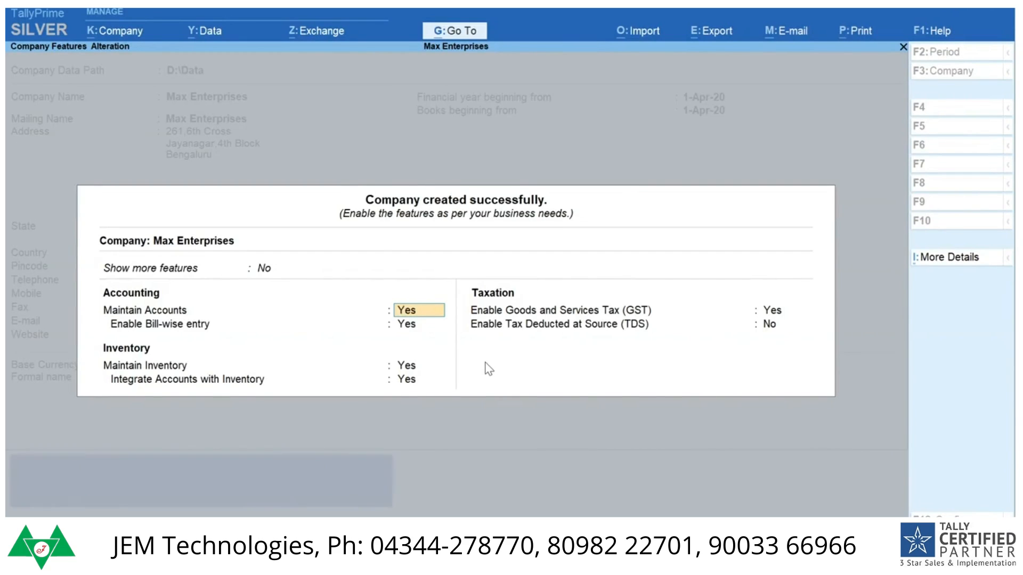
# Step: Set Show more features to Yes for Max Enterprises and accept the remaining company features at their defaults
pyautogui.press('Up')
pyautogui.press('Down')
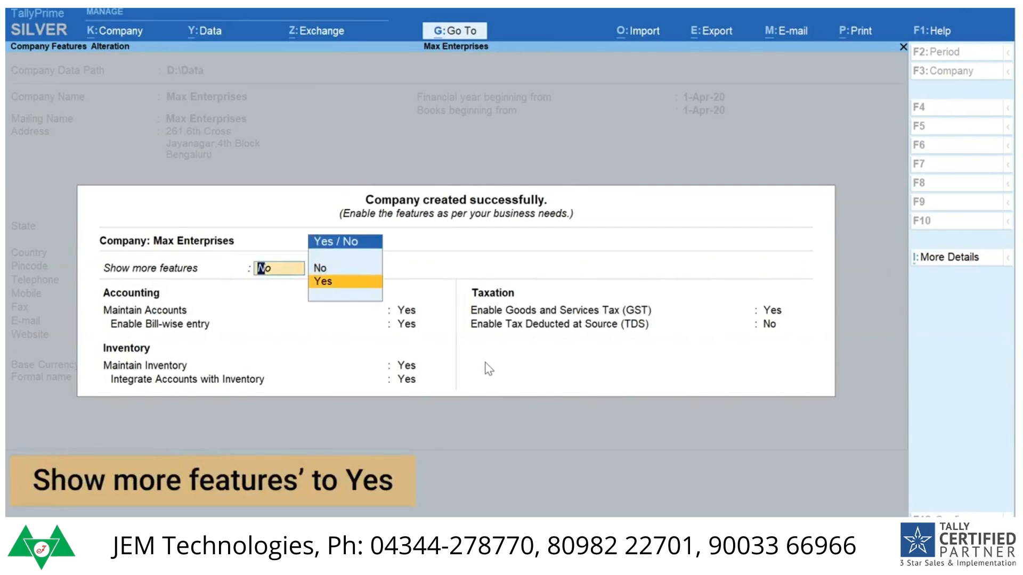
pyautogui.press('Return')
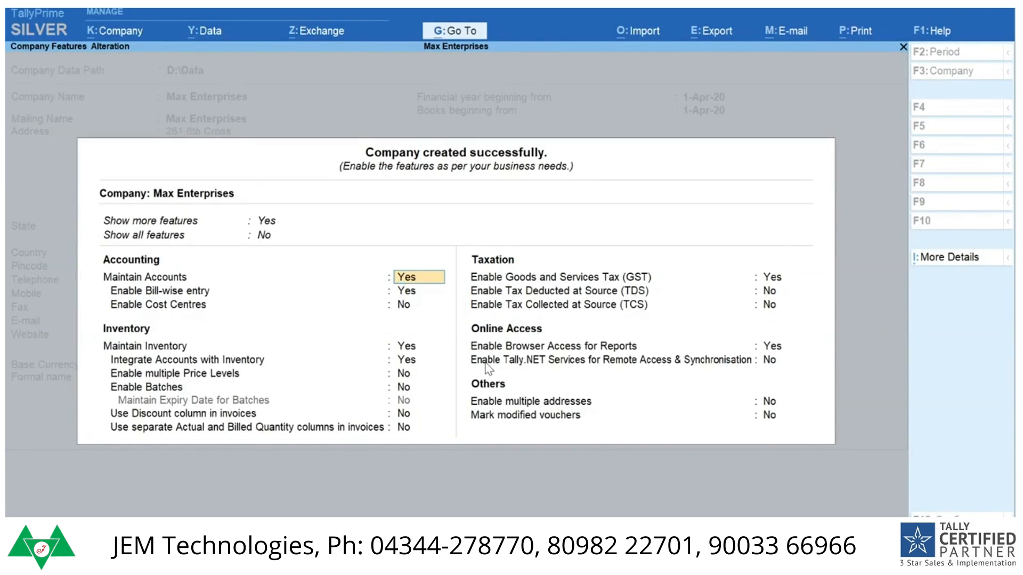
pyautogui.press('Return')
pyautogui.press('Return')
pyautogui.press('Return')
pyautogui.press('Return')
pyautogui.press('Return')
pyautogui.press('Return')
pyautogui.press('Return')
pyautogui.press('Return')
pyautogui.press('Return')
pyautogui.press('Return')
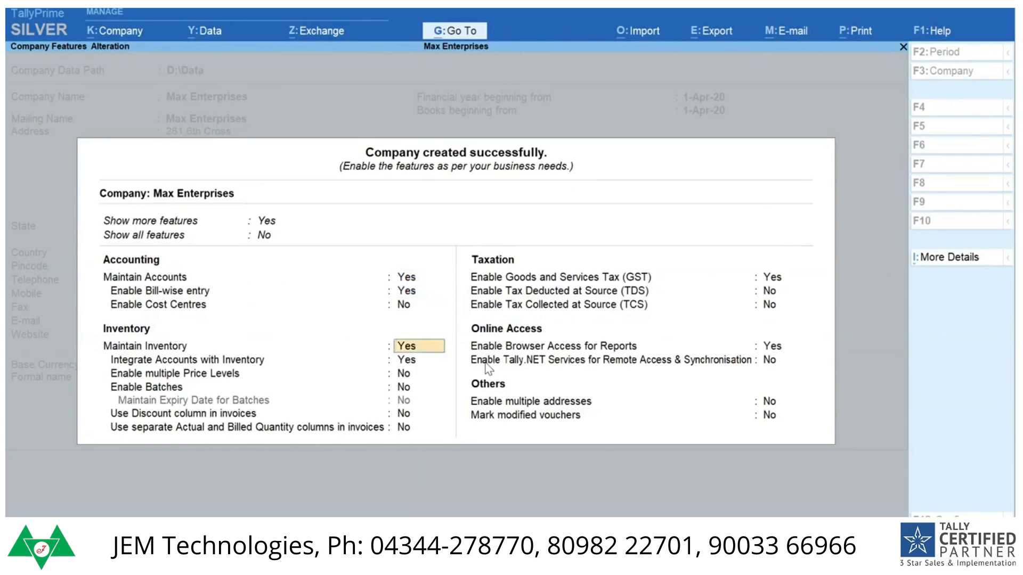
pyautogui.press('Return')
pyautogui.press('Return')
pyautogui.press('Return')
pyautogui.press('Return')
pyautogui.press('Return')
pyautogui.press('Return')
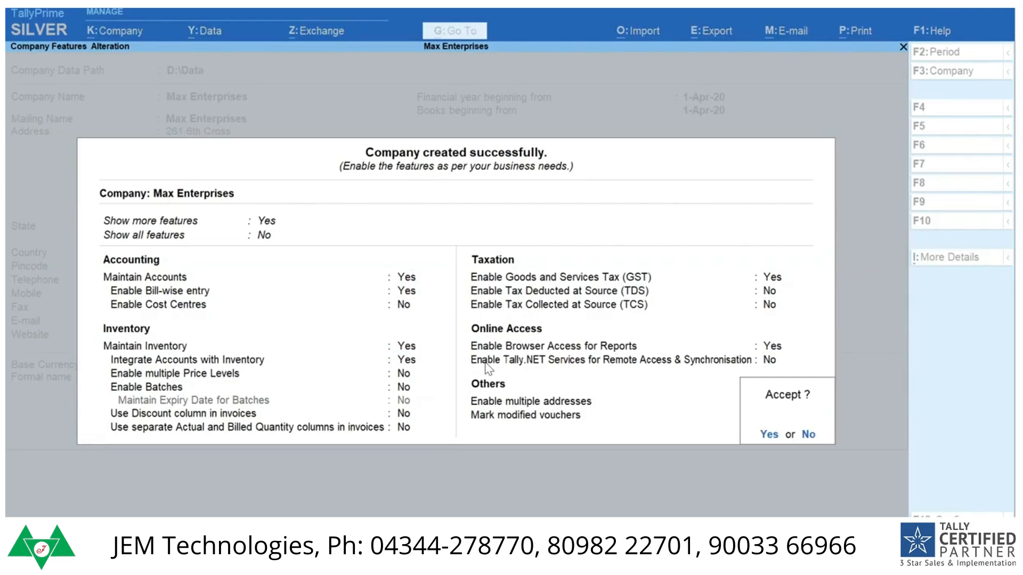
pyautogui.press('Return')
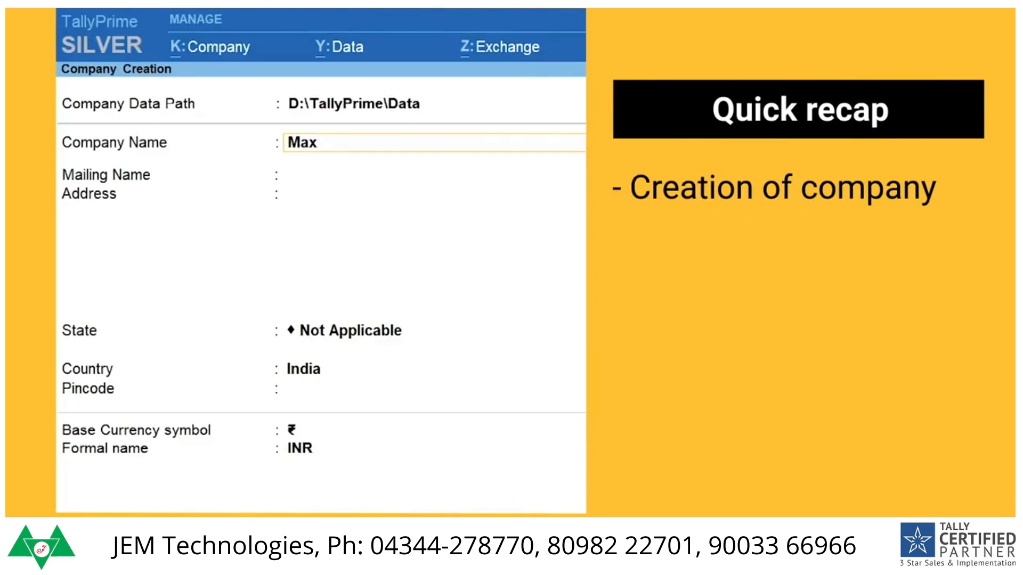
pyautogui.write('Ele')
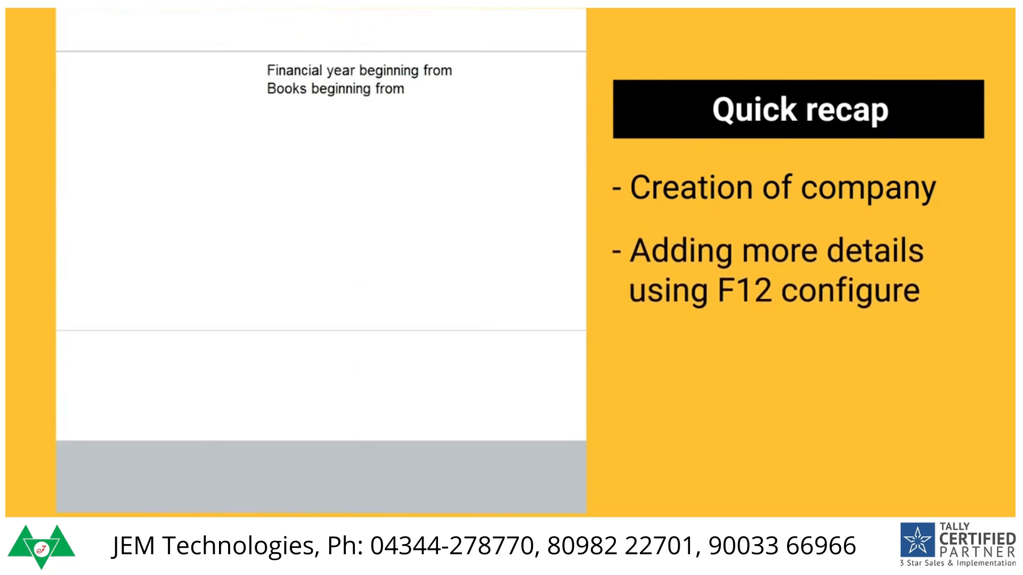
pyautogui.press('F12')
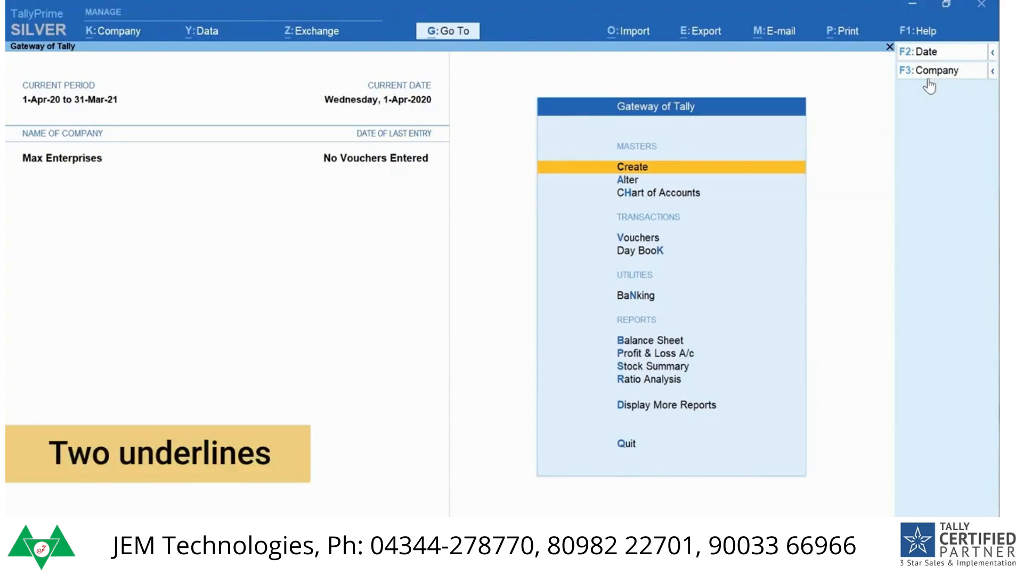
pyautogui.press('ctrl')
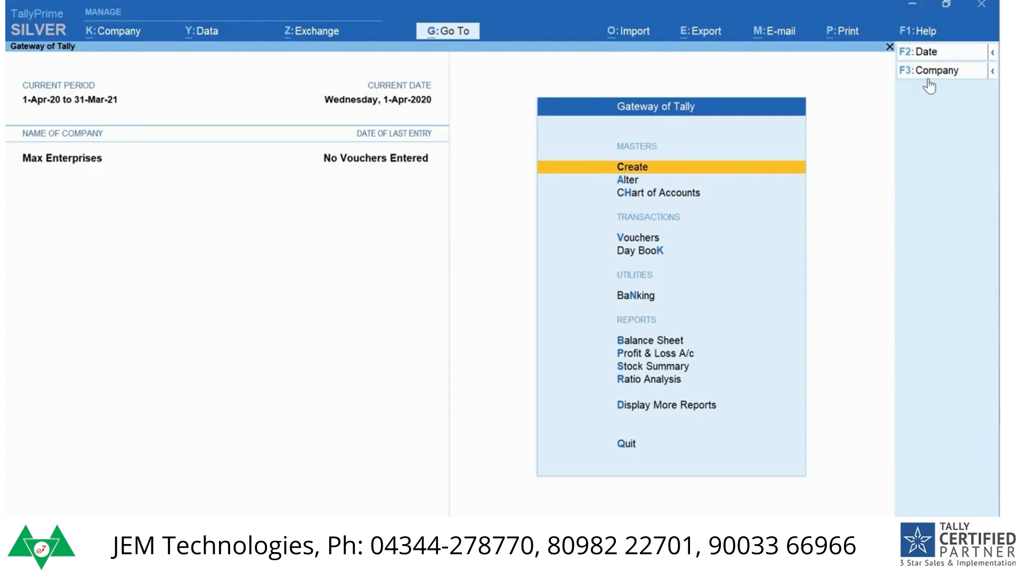
# Step: Start a new sales voucher and open the creation form for a new party ledger from it
pyautogui.press('v')
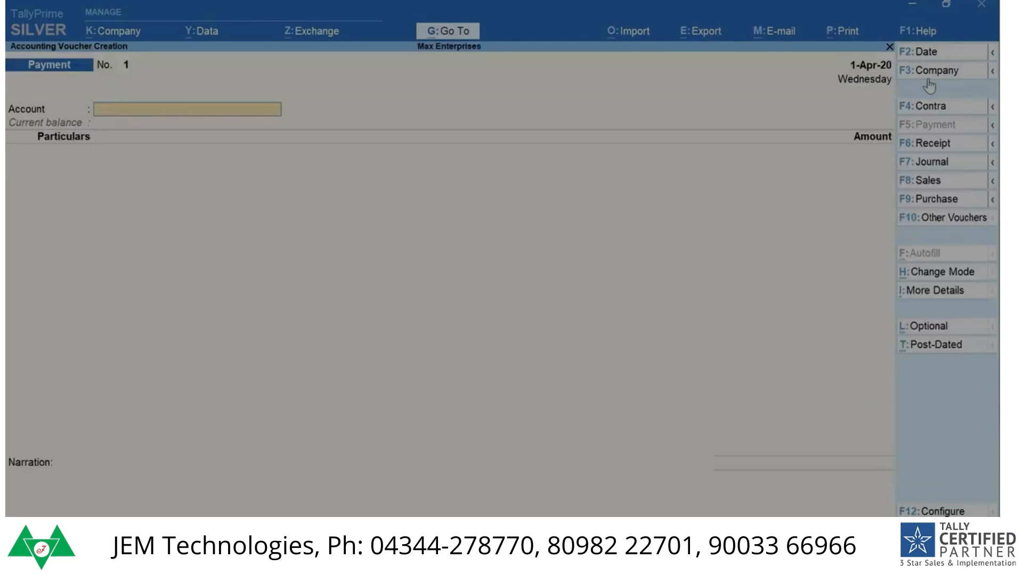
pyautogui.press('F8')
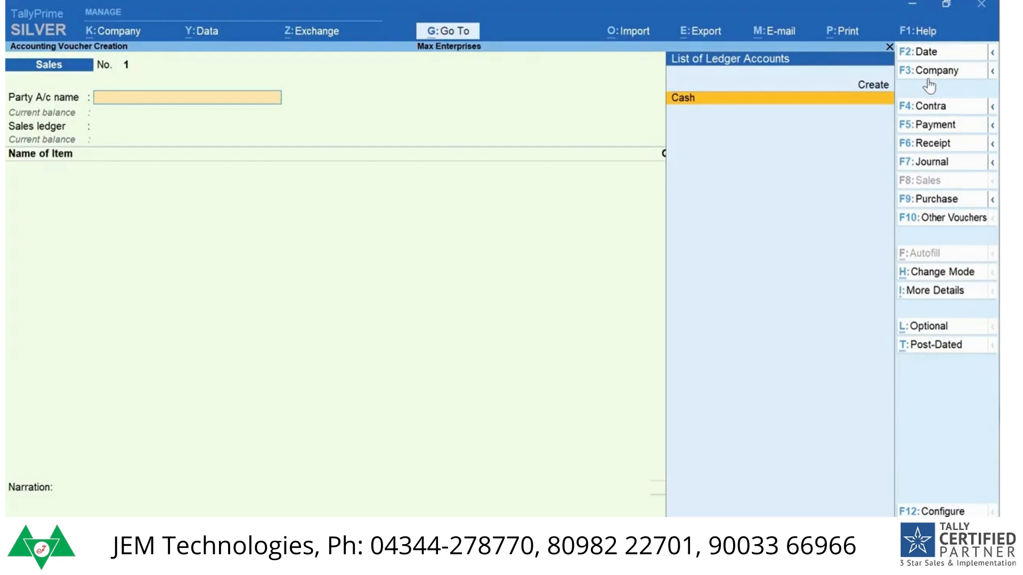
pyautogui.hotkey('alt', 'c')
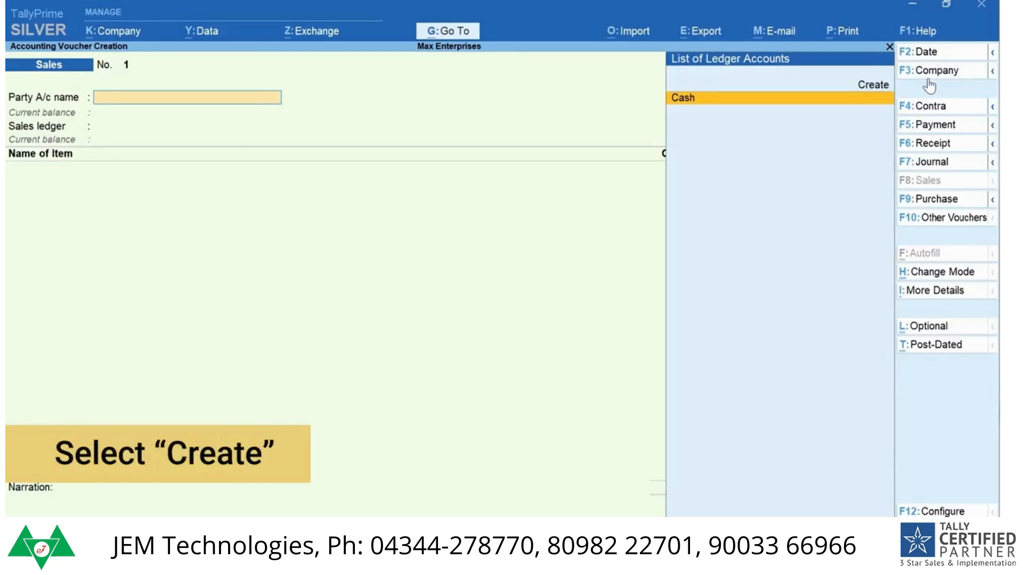
pyautogui.hotkey('alt', 'c')
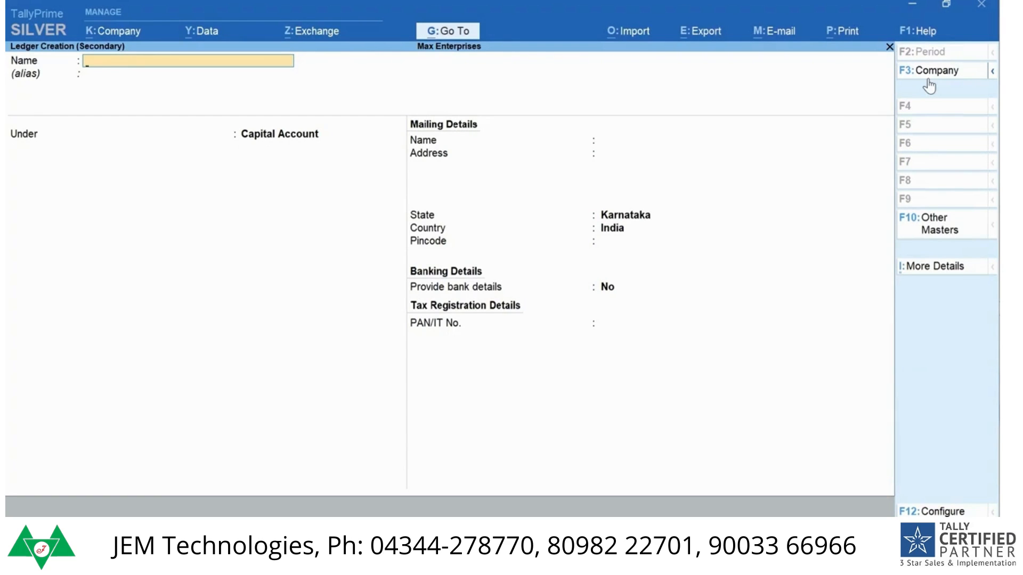
# Step: Name the party ledger Ace Electronics without an alias and place it under Sundry Debtors, keeping the default bill-by-bill settings
pyautogui.write('Ace')
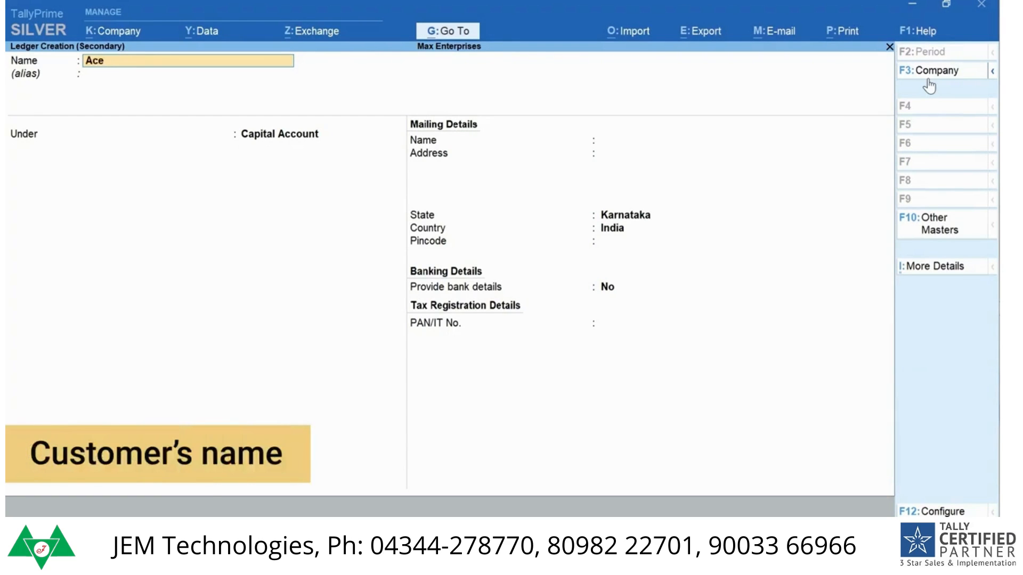
pyautogui.write(' Electronics')
pyautogui.press('Return')
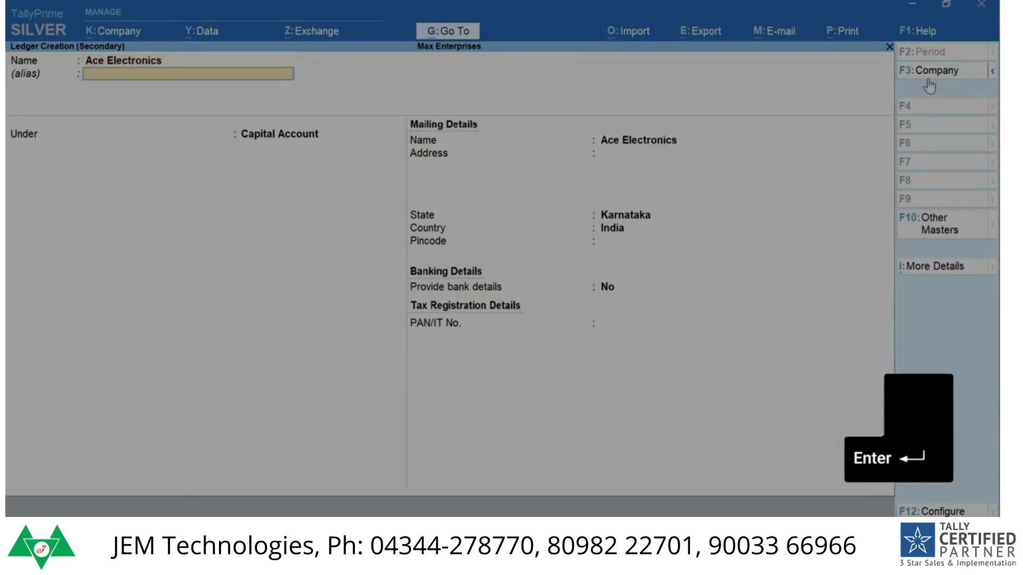
pyautogui.press('Return')
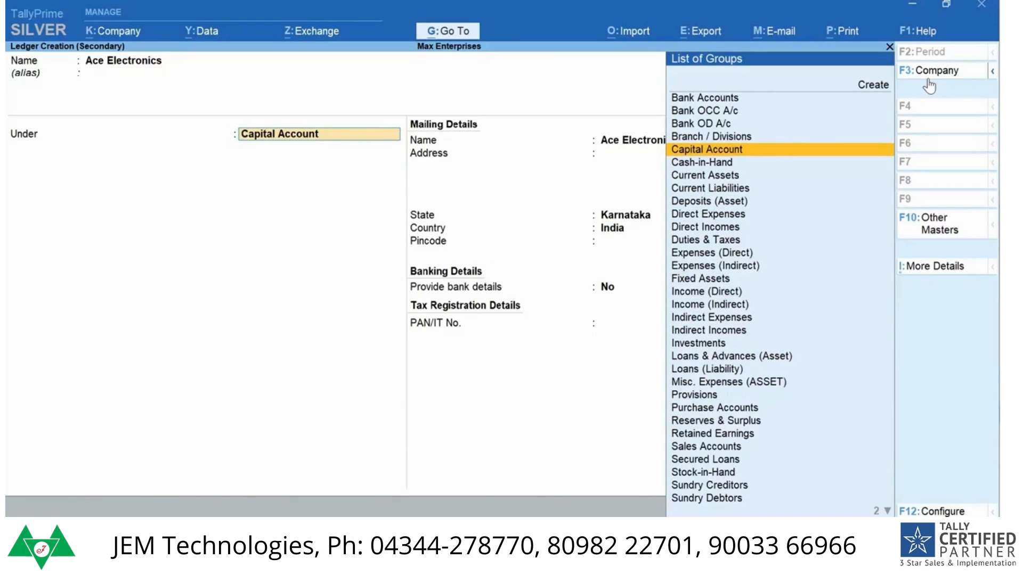
pyautogui.write('D')
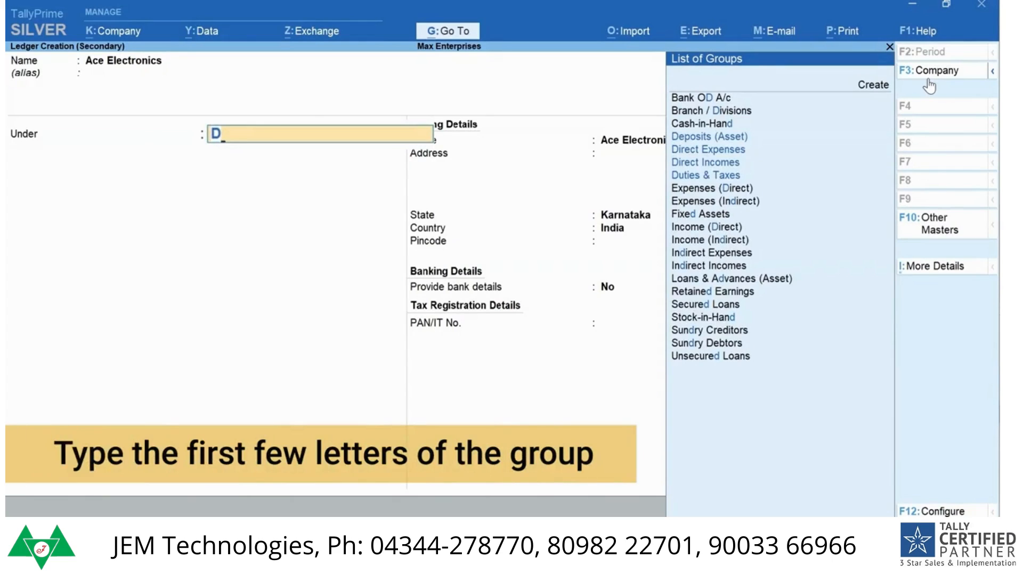
pyautogui.write('eb')
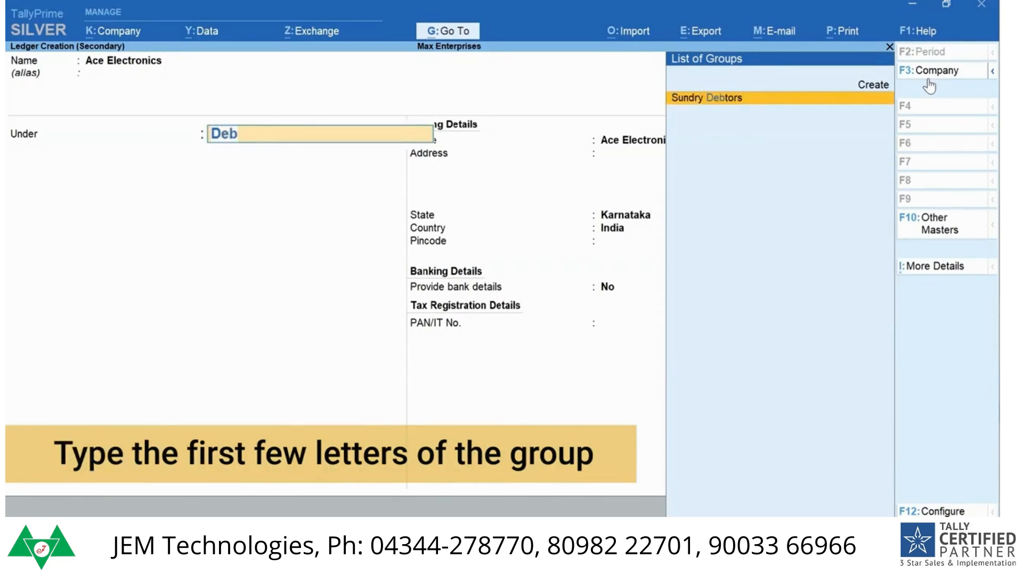
pyautogui.press('Return')
pyautogui.press('Return')
pyautogui.press('Return')
pyautogui.press('Return')
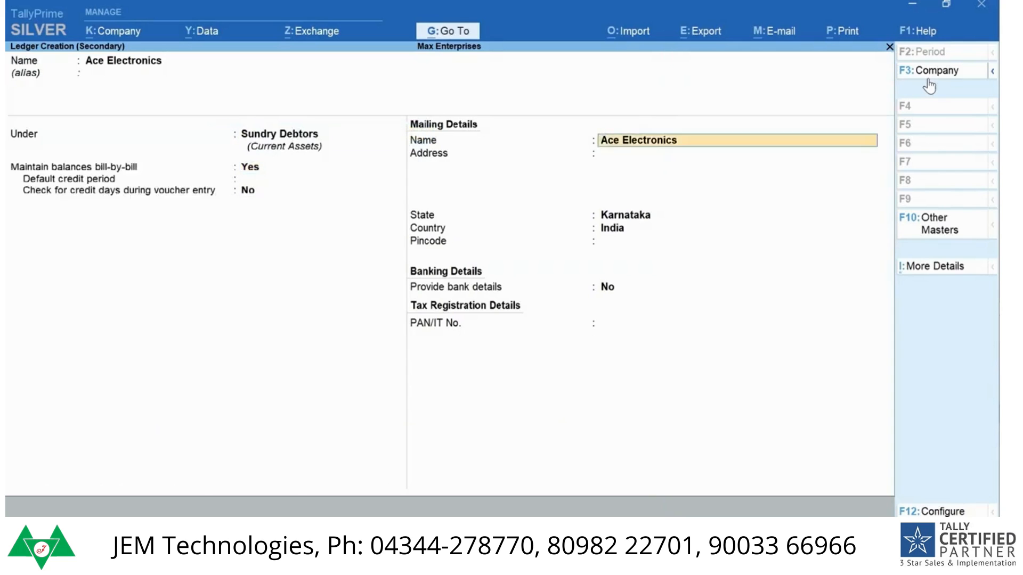
# Step: Enter the customer's mailing address and pincode with Karnataka, India as location, keep bank details at No, and save the ledger
pyautogui.press('Return')
pyautogui.press('Return')
pyautogui.press('Return')
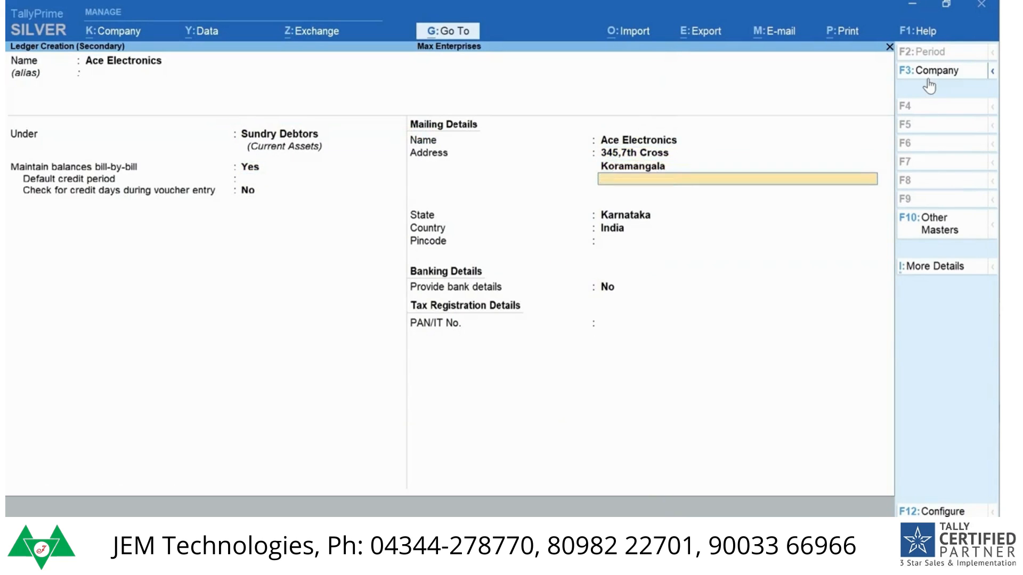
pyautogui.press('Return')
pyautogui.press('Return')
pyautogui.press('Return')
pyautogui.press('Return')
pyautogui.press('Return')
pyautogui.press('Return')
pyautogui.press('Return')
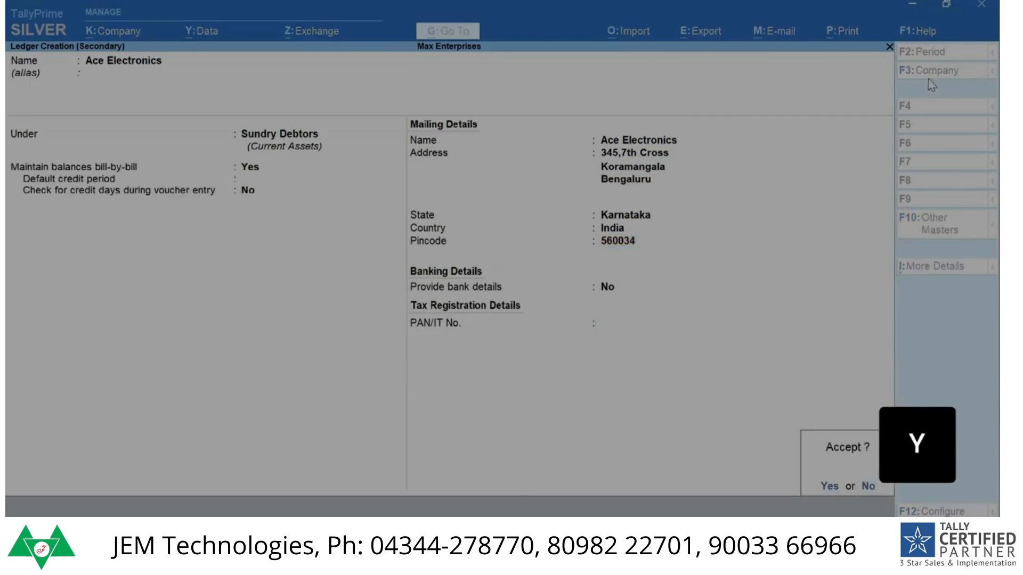
pyautogui.press('y')
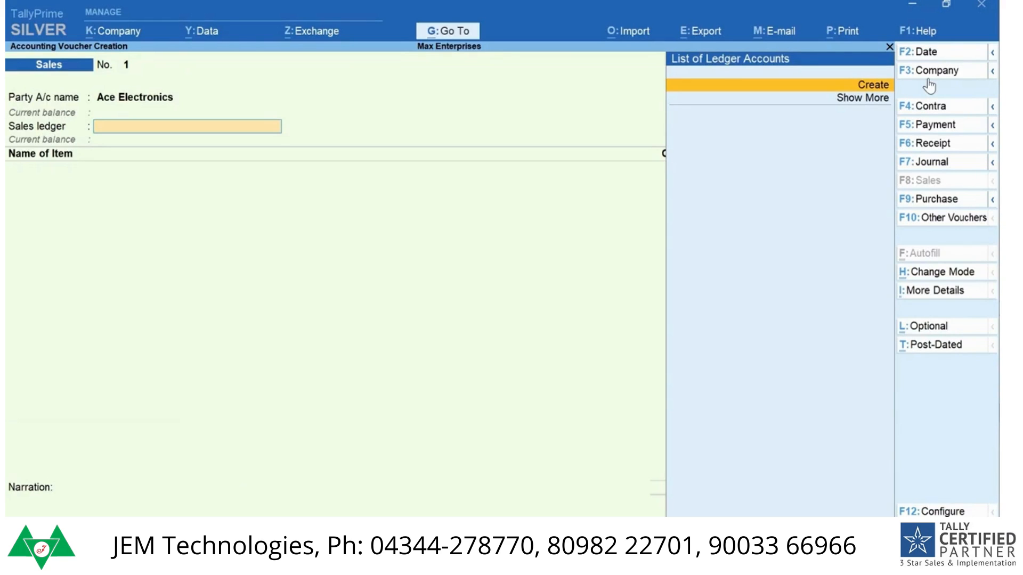
# Step: Abandon the open sales voucher and start creating a new ledger from the accounting masters
pyautogui.press('Escape')
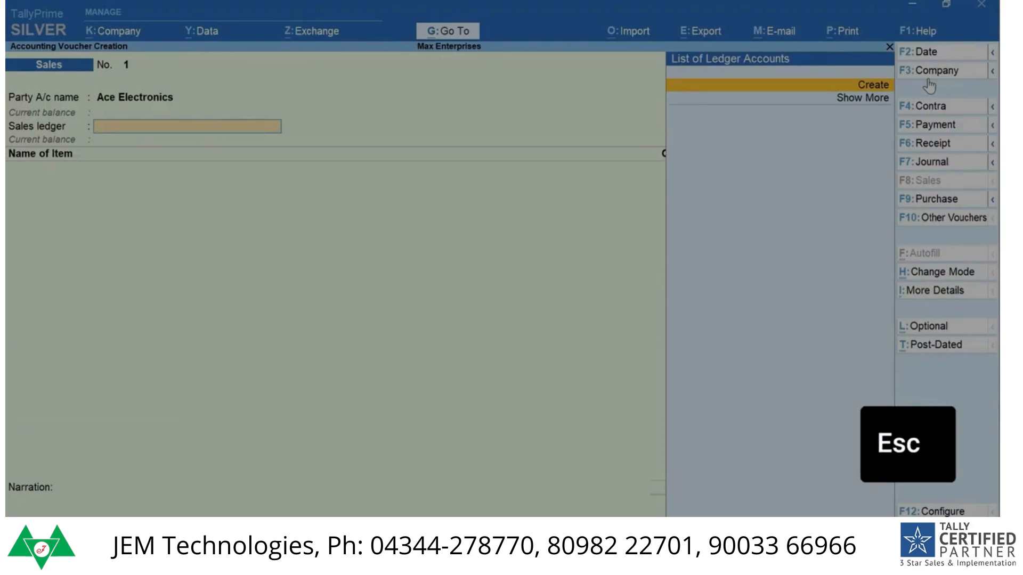
pyautogui.press('y')
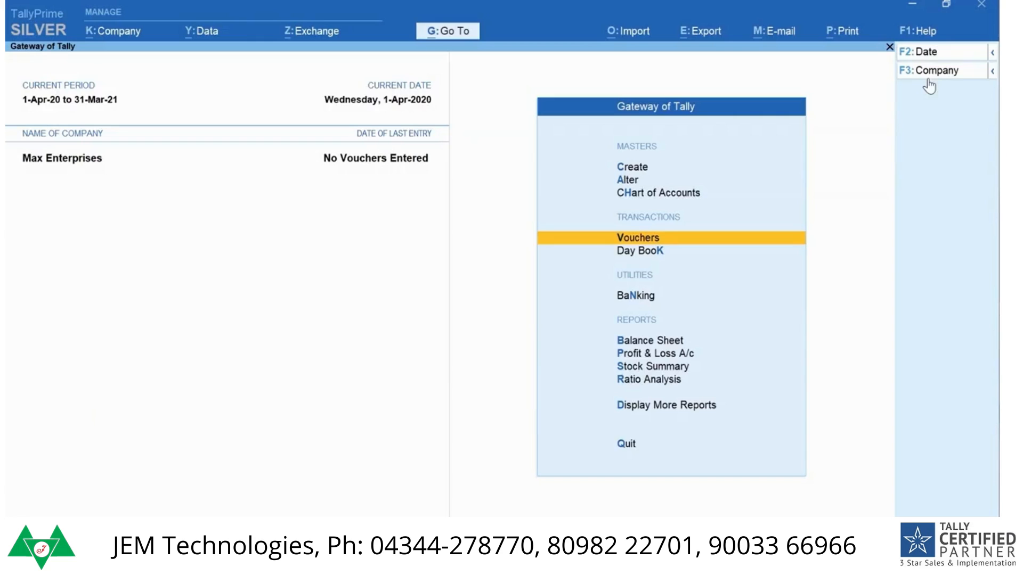
pyautogui.press('ctrl')
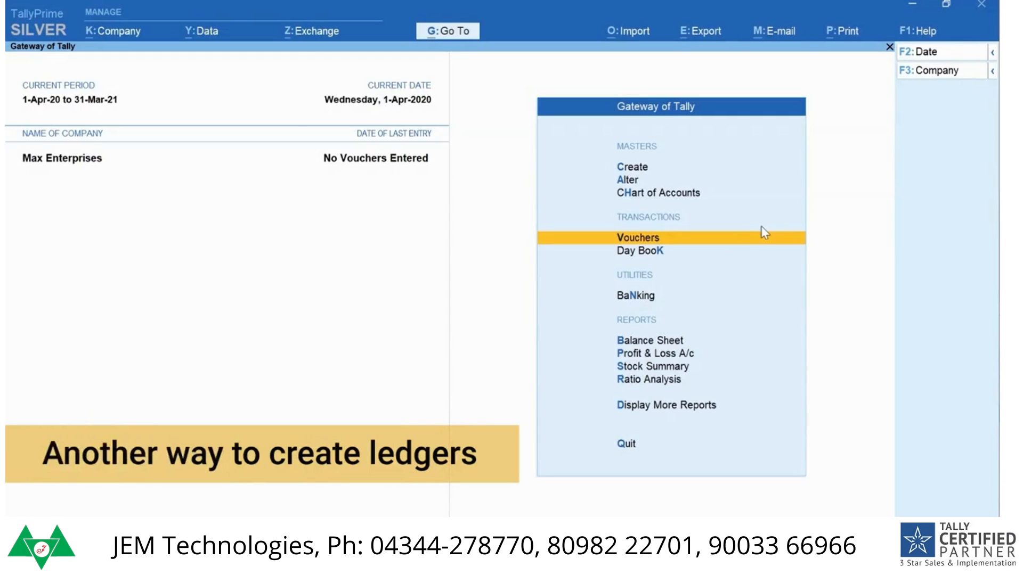
pyautogui.press('c')
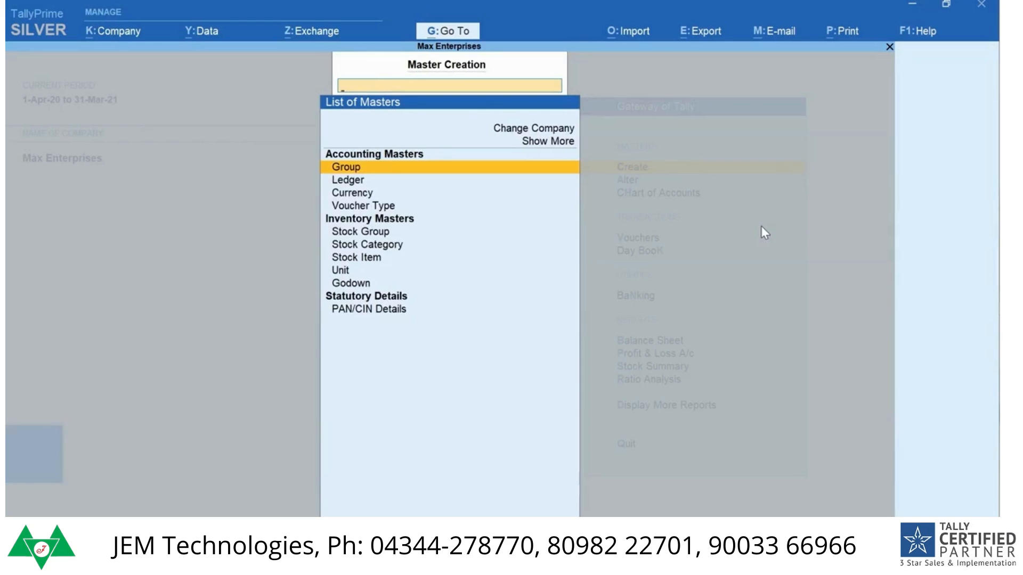
pyautogui.write('L')
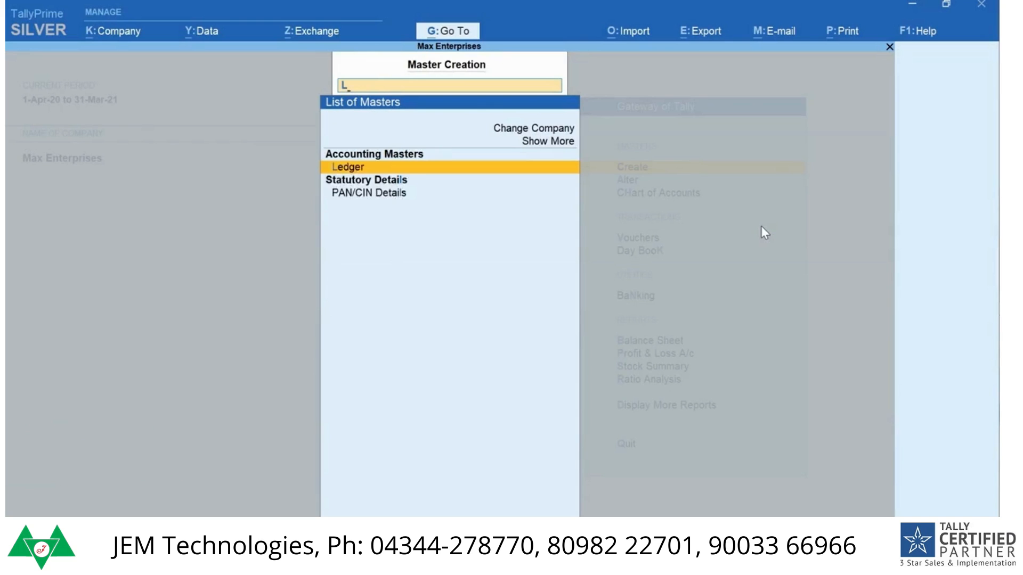
pyautogui.press('Return')
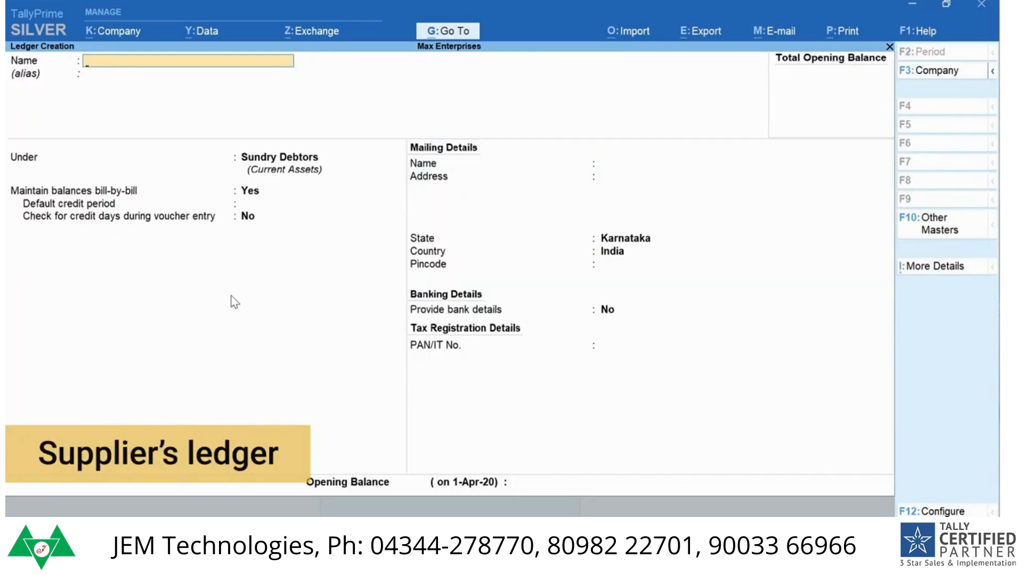
# Step: Create the supplier ledger A-One Electronics without an alias under Sundry Creditors, keeping the remaining details at their defaults
pyautogui.write('A-One')
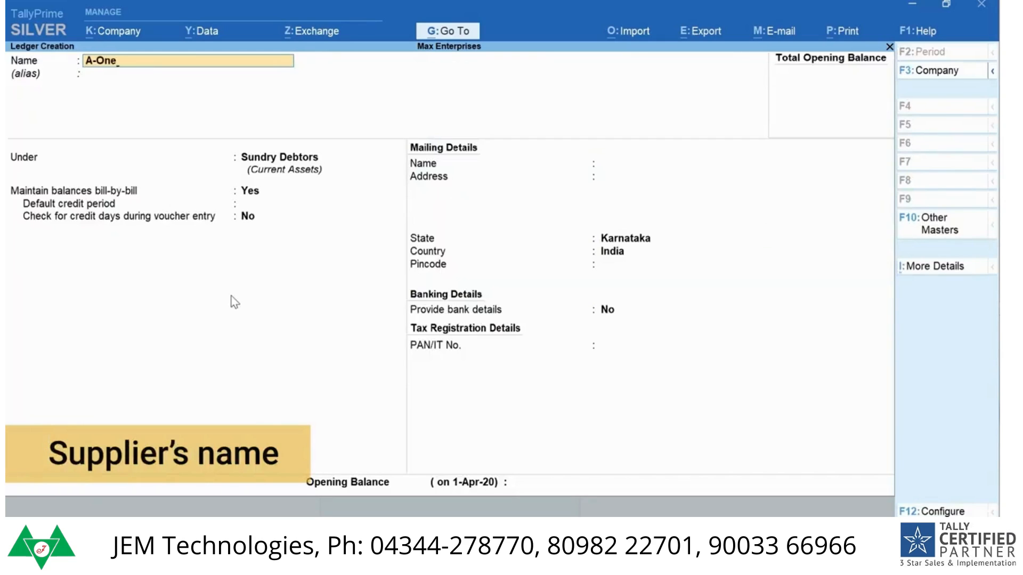
pyautogui.write(' Electronics')
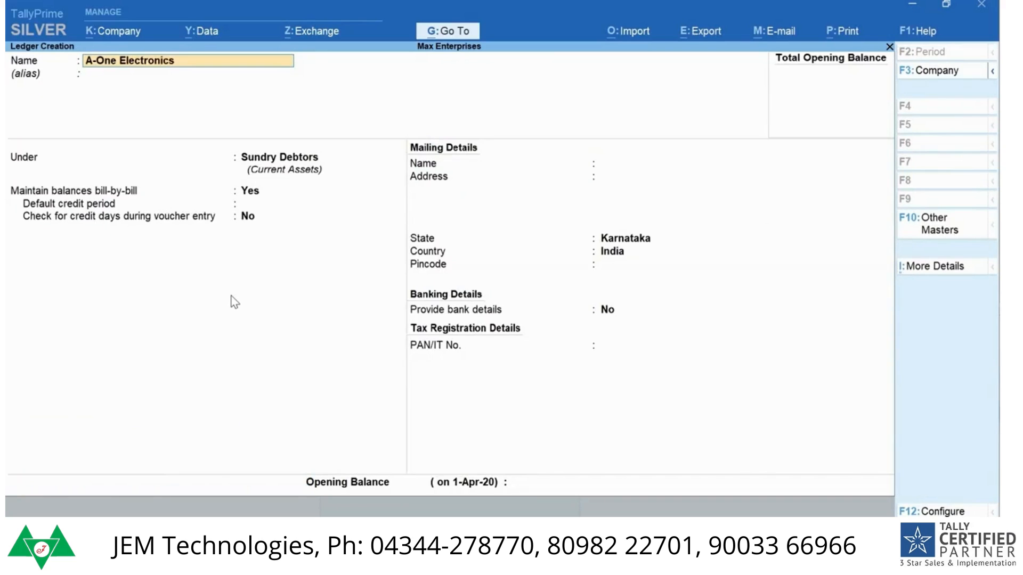
pyautogui.press('Return')
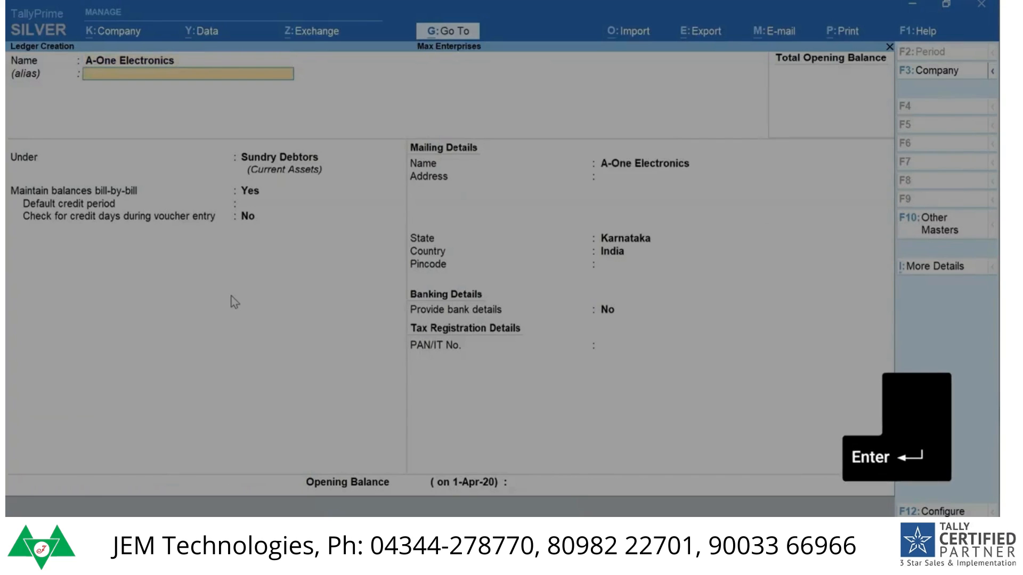
pyautogui.press('Return')
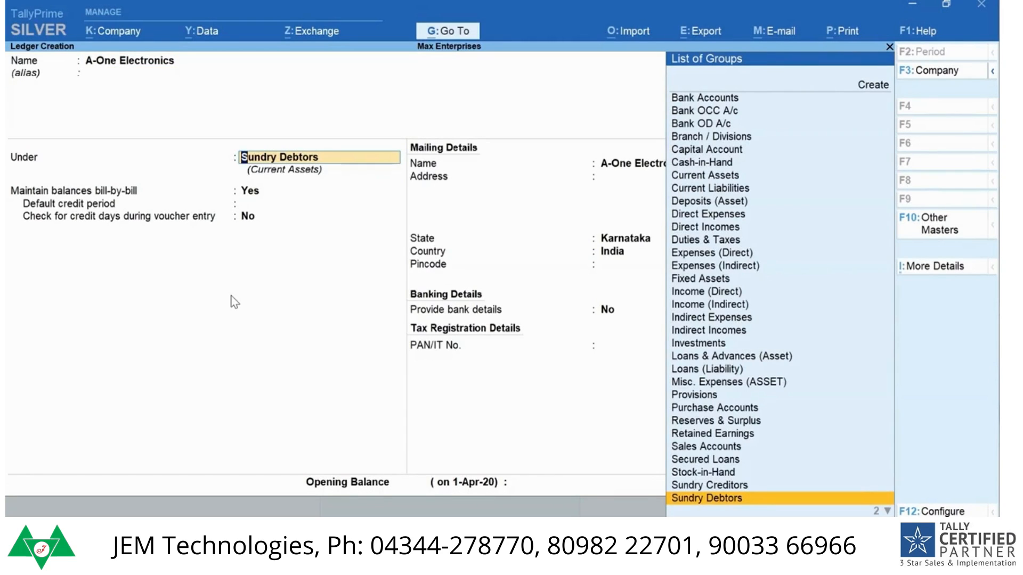
pyautogui.write('Cre')
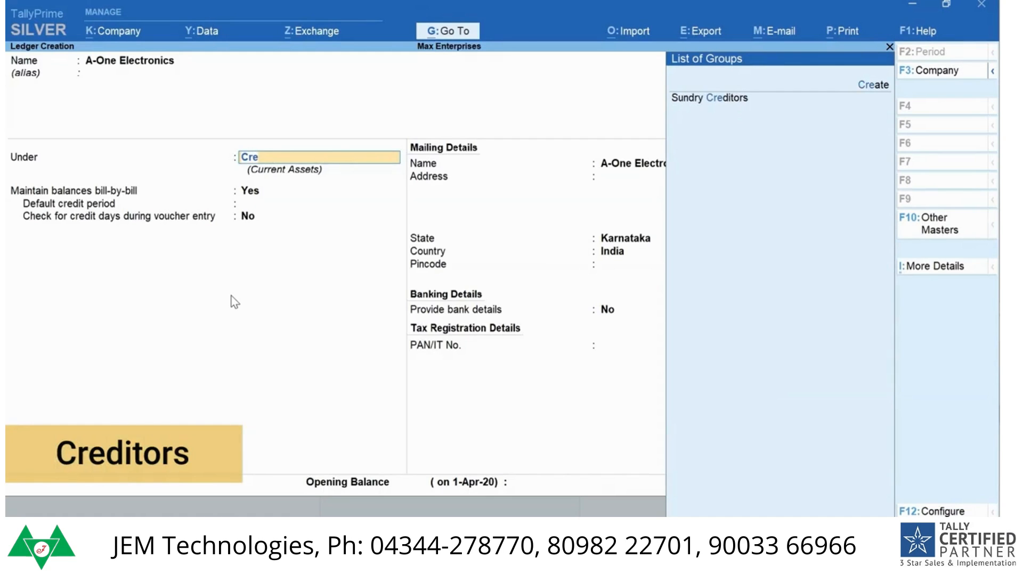
pyautogui.press('Return')
pyautogui.press('Return')
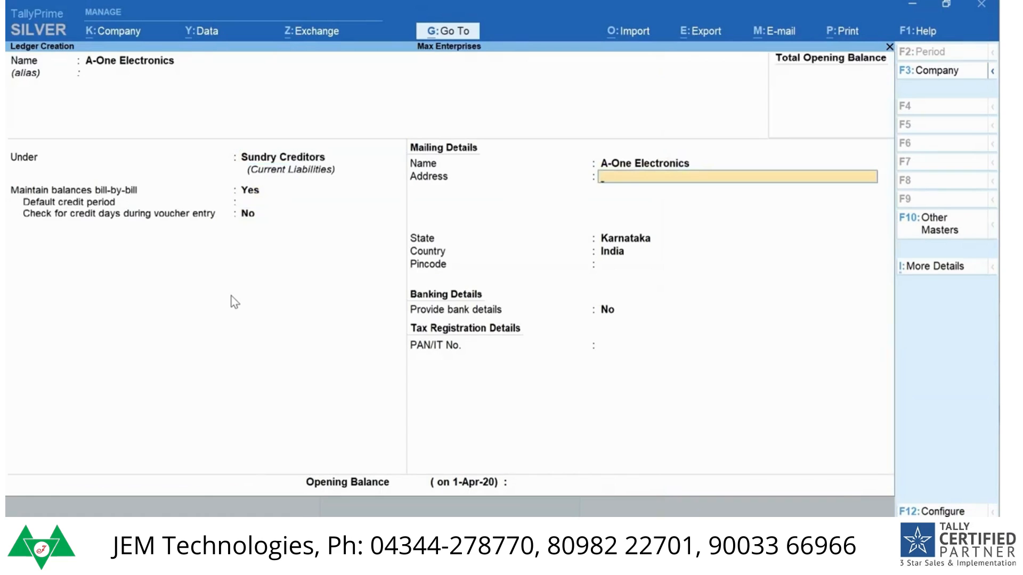
pyautogui.press('Return')
pyautogui.press('Return')
pyautogui.press('Return')
pyautogui.press('Return')
pyautogui.press('Return')
pyautogui.press('Return')
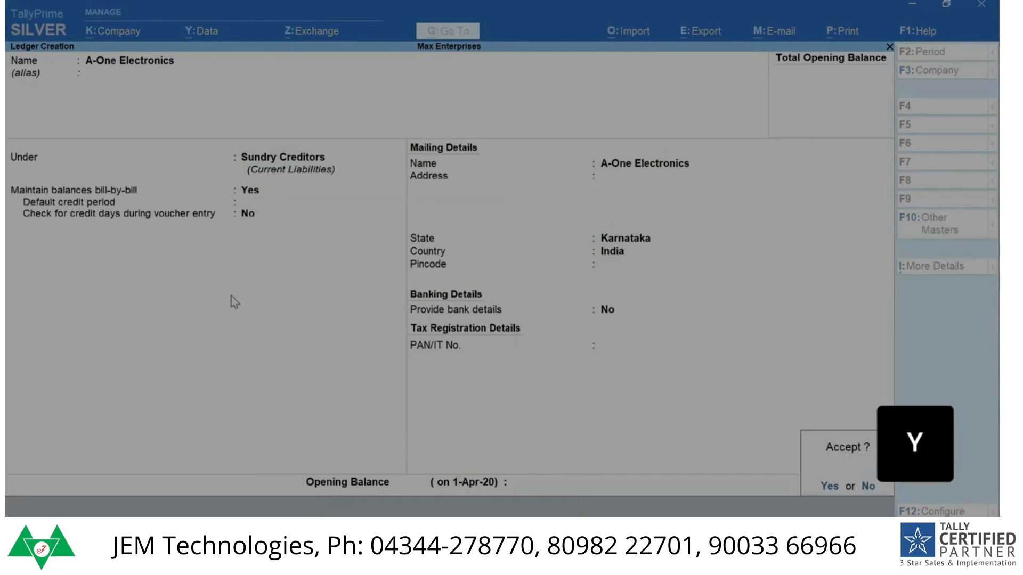
pyautogui.press('y')
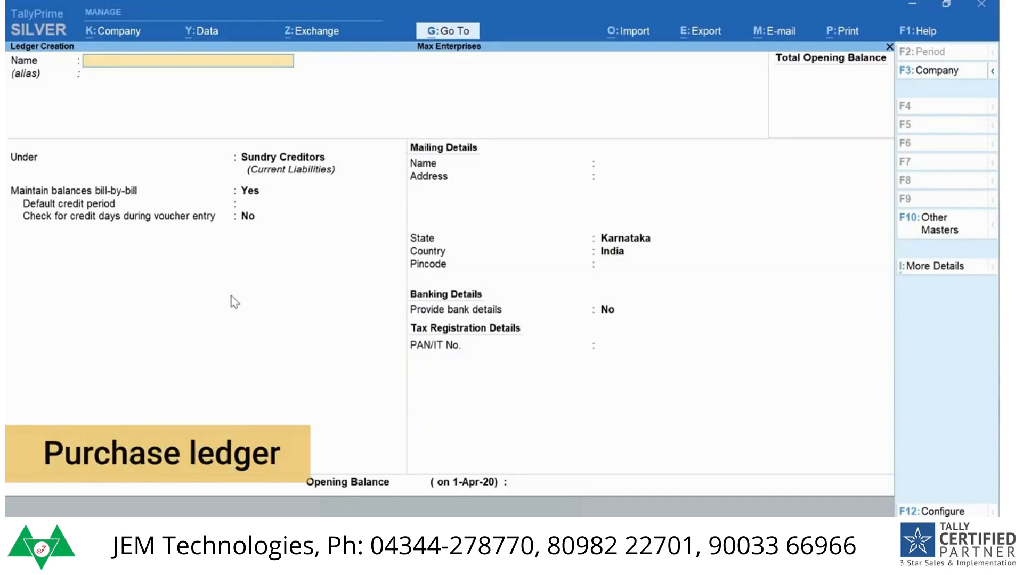
# Step: Create the ledger Purchases under Purchase Accounts and save it without setting a ledger type
pyautogui.write('Pur')
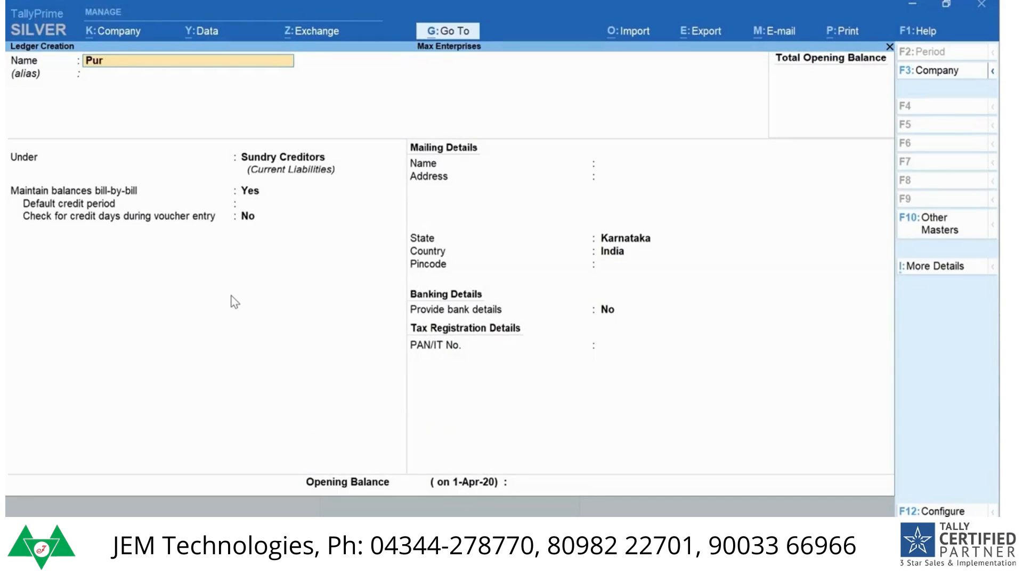
pyautogui.write('chases')
pyautogui.press('Return')
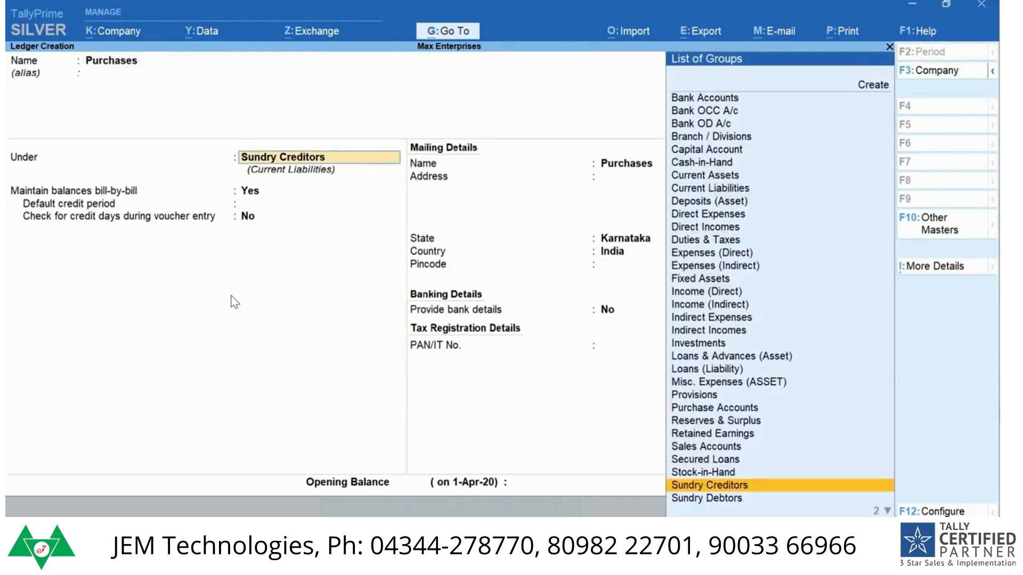
pyautogui.write('Pur')
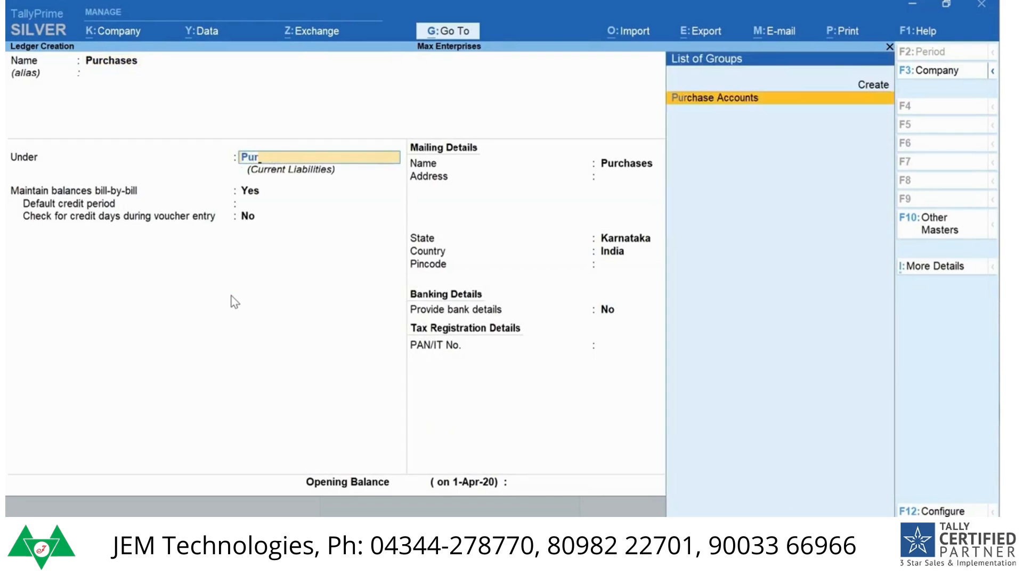
pyautogui.press('Return')
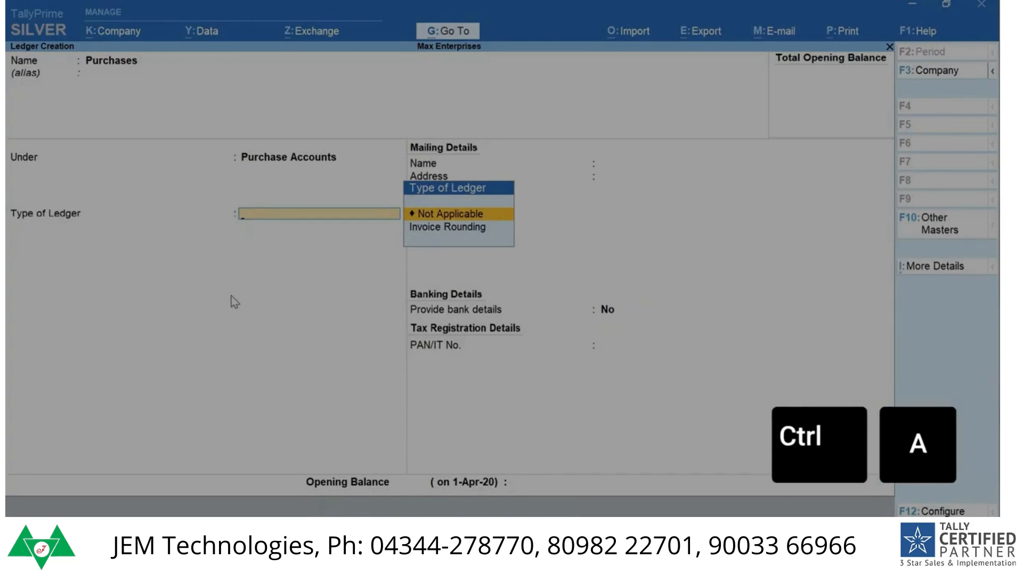
pyautogui.hotkey('ctrl', 'a')
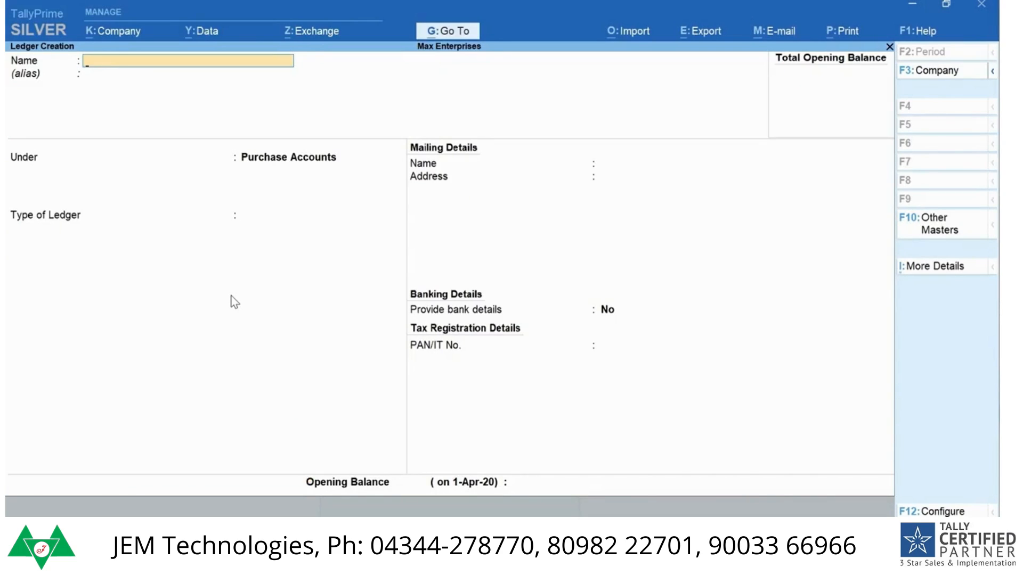
# Step: Create the ledger Sales under Sales Accounts and save it without setting a ledger type
pyautogui.write('Sales')
pyautogui.press('Return')
pyautogui.press('Return')
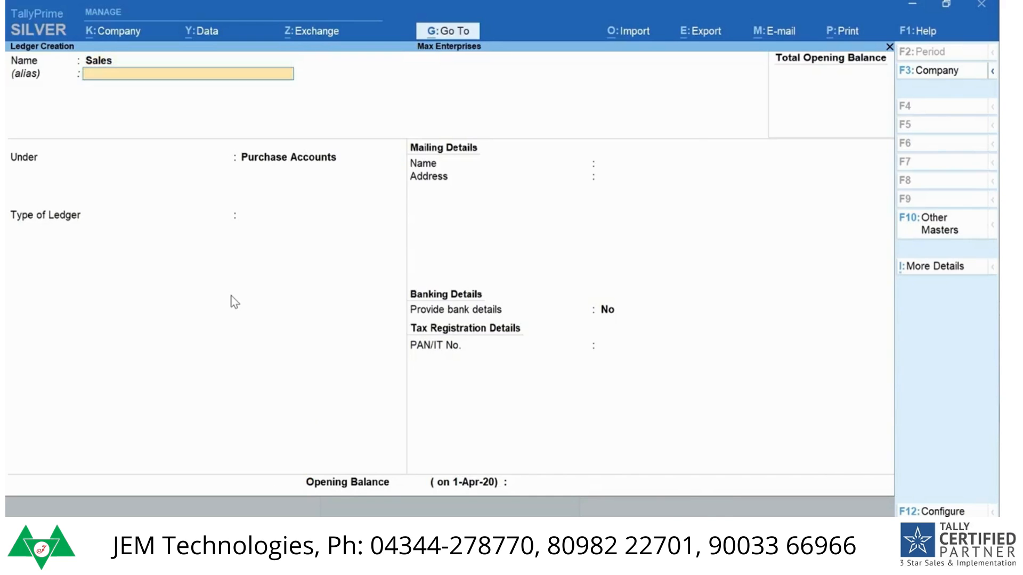
pyautogui.write('Sa')
pyautogui.press('Return')
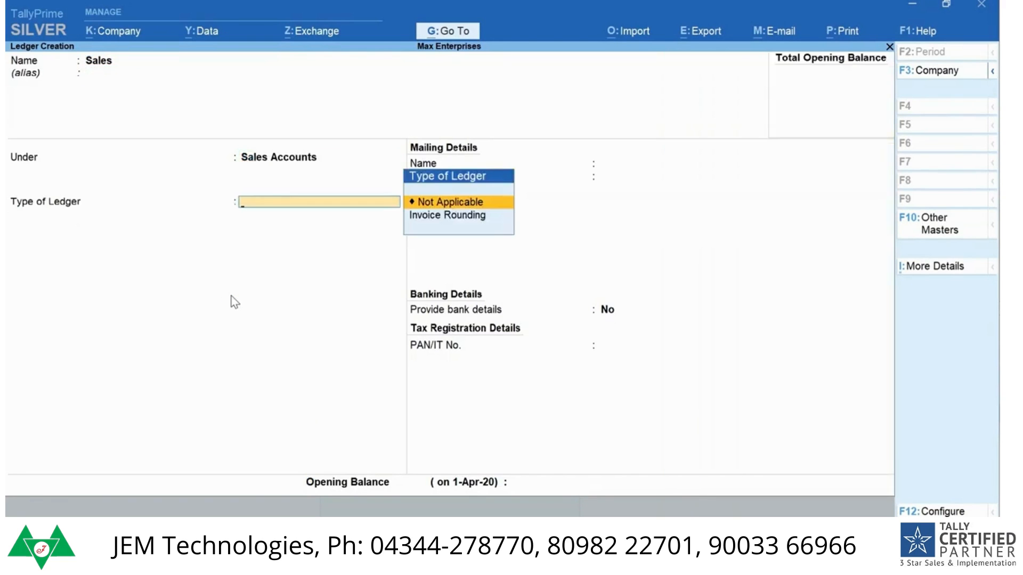
pyautogui.hotkey('ctrl', 'a')
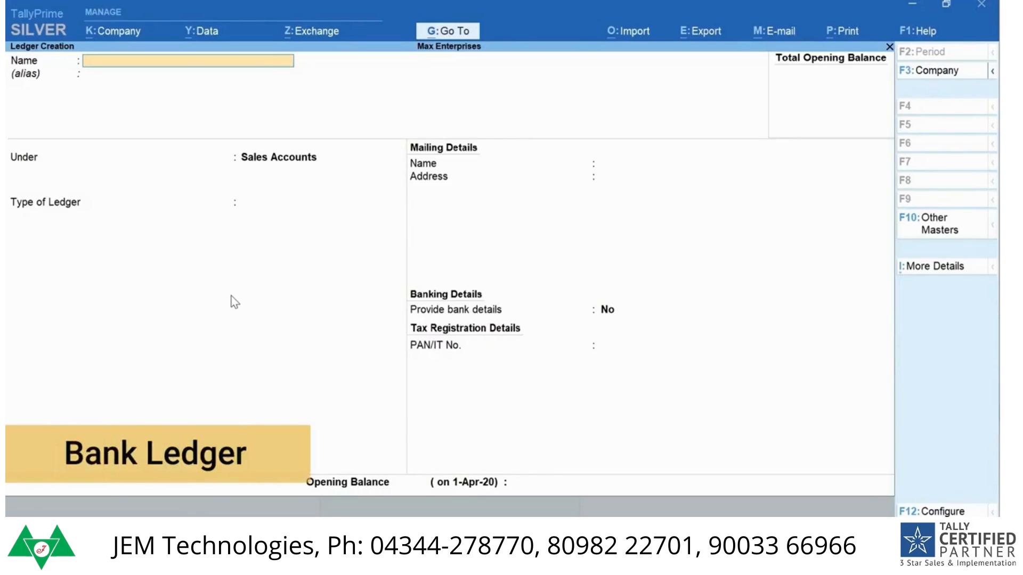
# Step: Name the next ledger ICICI Bank, place it under Bank Accounts, and keep Max Enterprises as the account holder
pyautogui.write('ICIC')
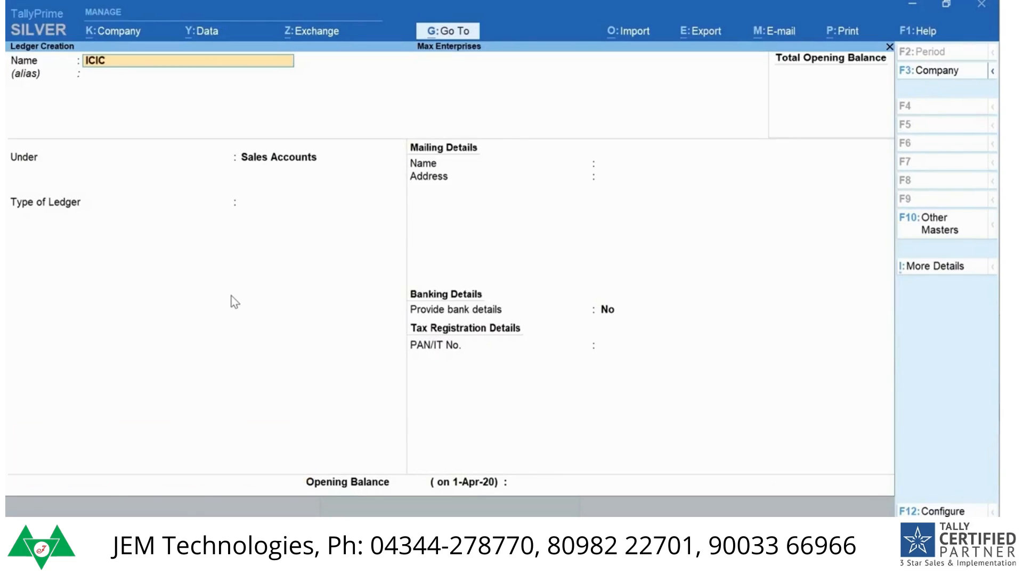
pyautogui.write('I Bank')
pyautogui.press('Return')
pyautogui.write('Bank')
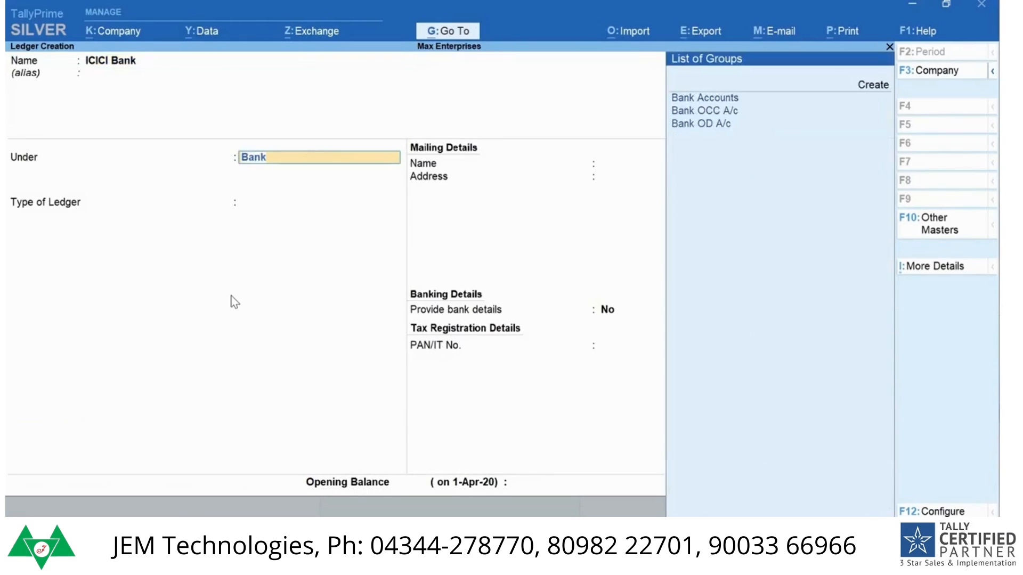
pyautogui.press('Return')
pyautogui.press('Return')
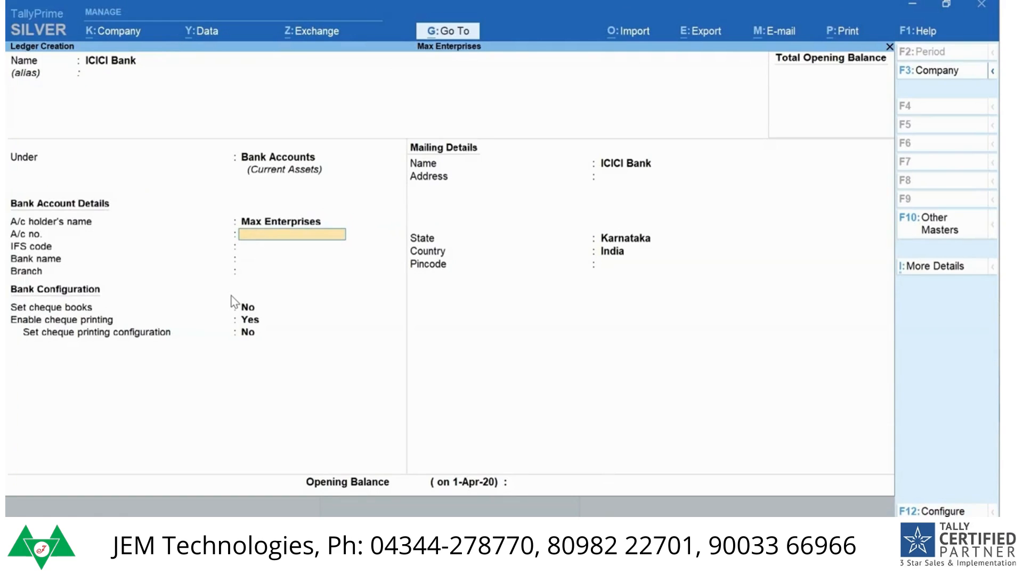
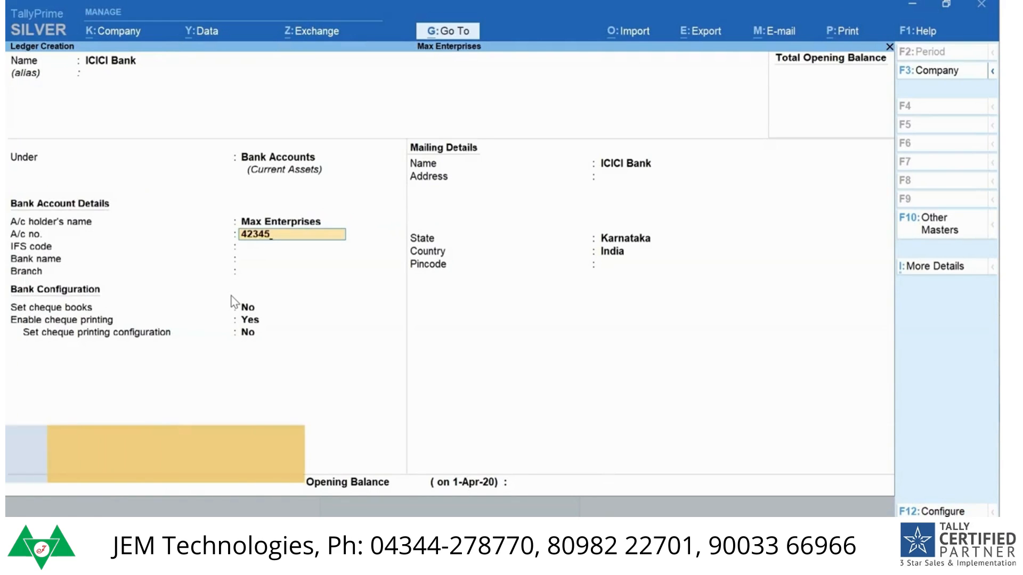
# Step: Fill in the bank account number, IFS code ICIC0000043, bank name ICICI Bank (India) and branch HSR Layout
pyautogui.press('Return')
pyautogui.write('ICIC0000043')
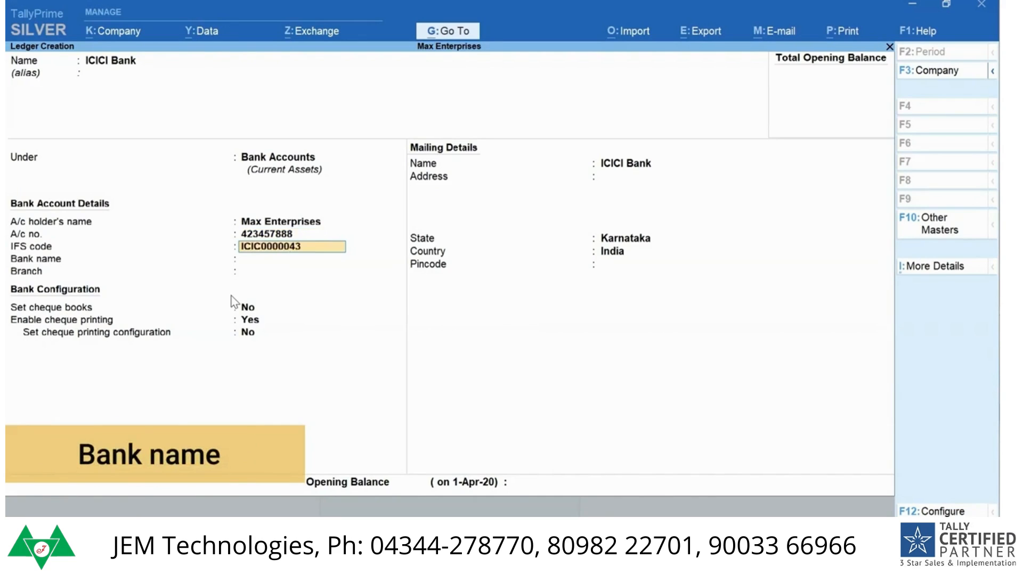
pyautogui.press('Return')
pyautogui.write('ICICI')
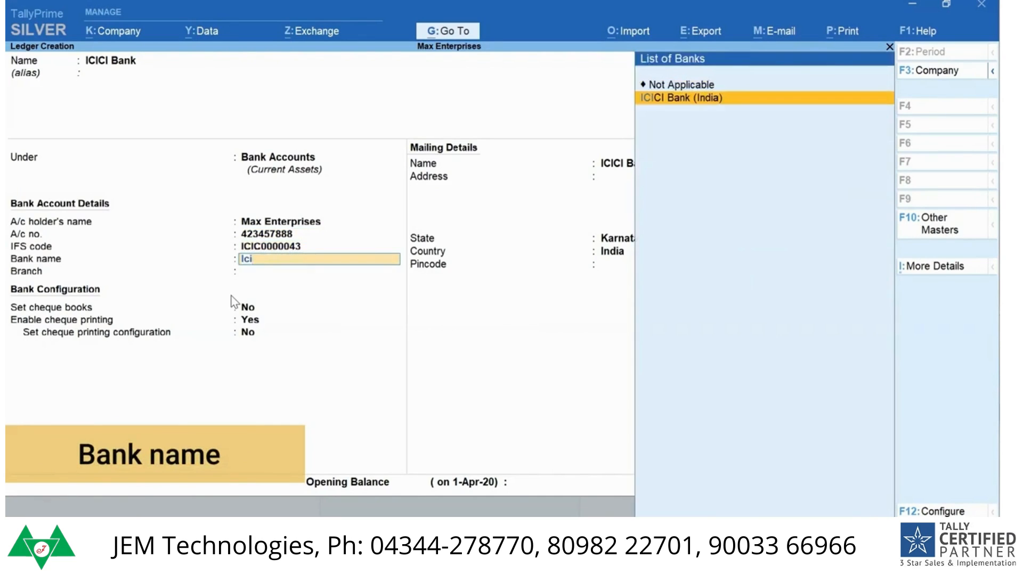
pyautogui.press('Return')
pyautogui.write('HSR Layout')
pyautogui.press('Return')
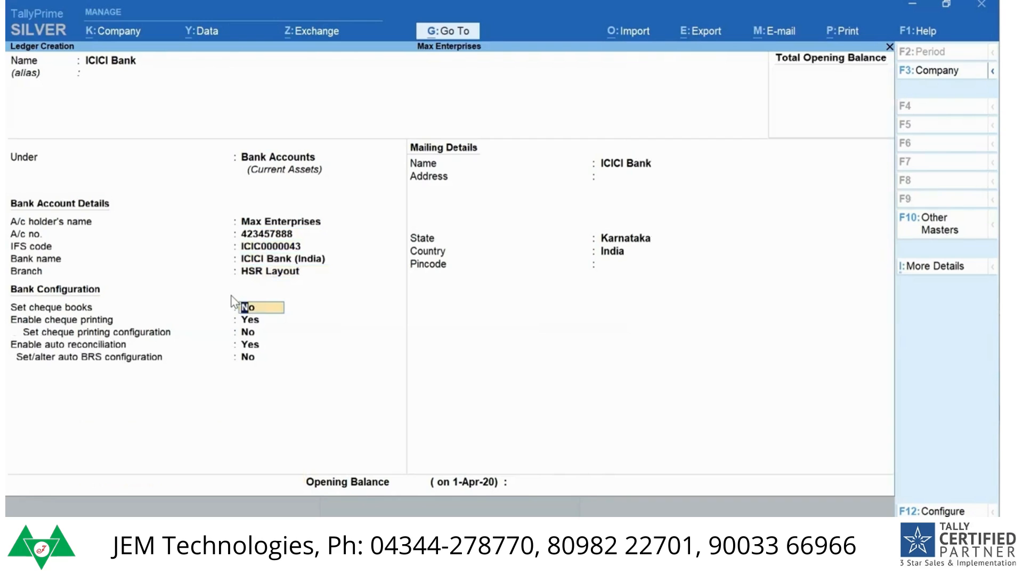
# Step: Keep the default cheque book and cheque printing settings and save the ICICI Bank ledger
pyautogui.press('Return')
pyautogui.press('Return')
pyautogui.press('Return')
pyautogui.press('Return')
pyautogui.hotkey('ctrl', 'a')
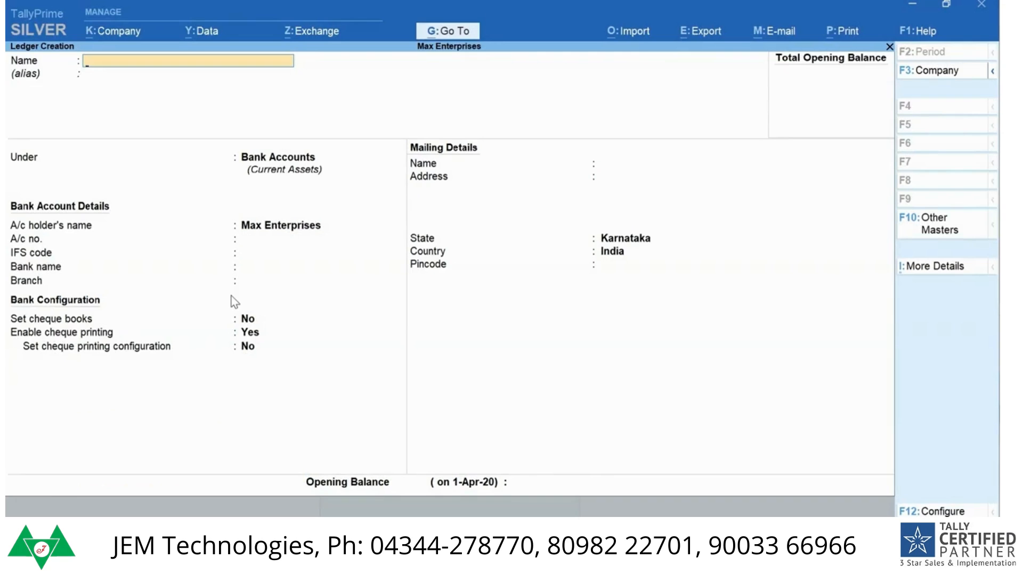
# Step: Leave single ledger creation and start creating multiple ledgers from the ledger chart of accounts
pyautogui.press('Escape')
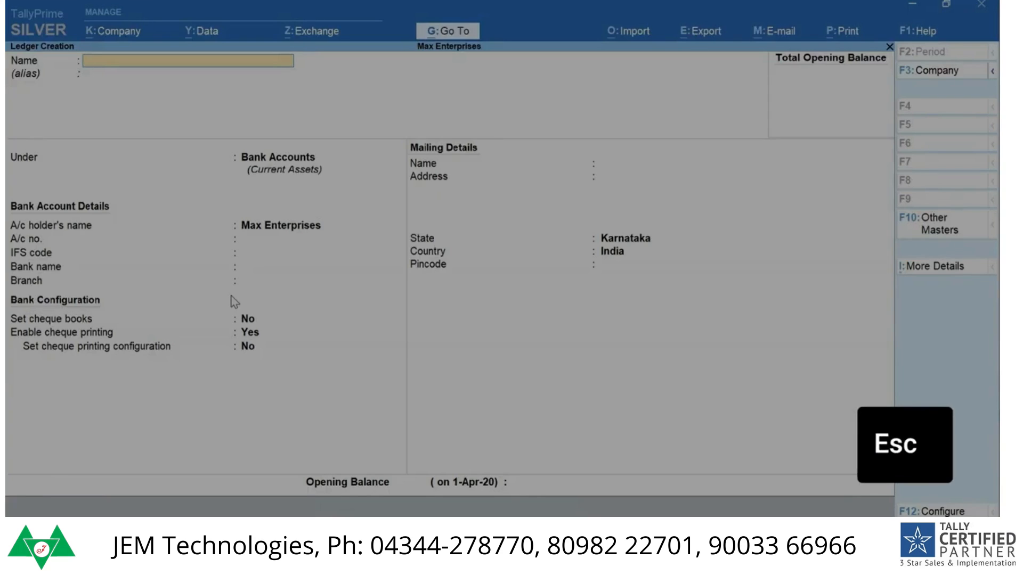
pyautogui.press('Escape')
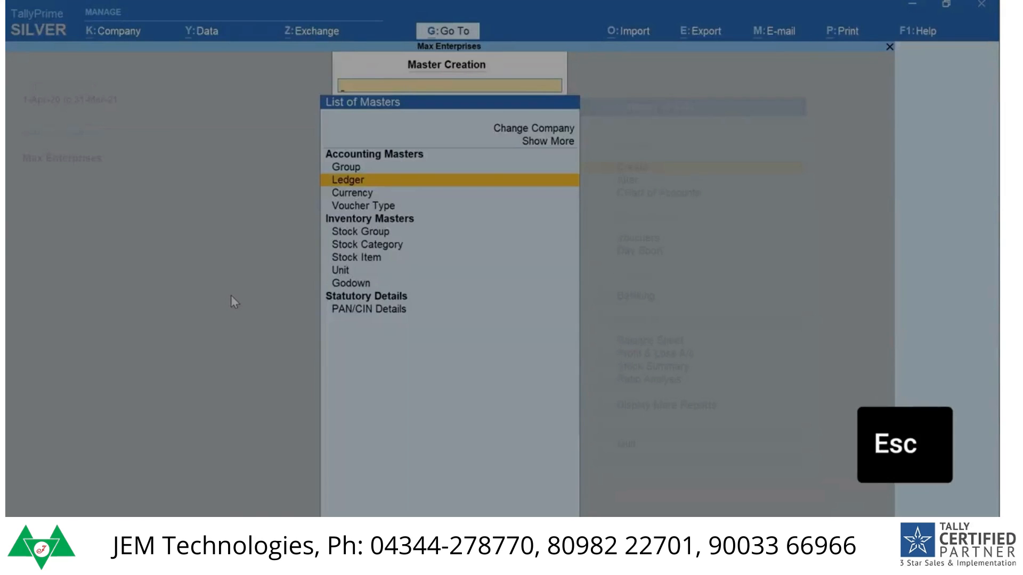
pyautogui.press('Escape')
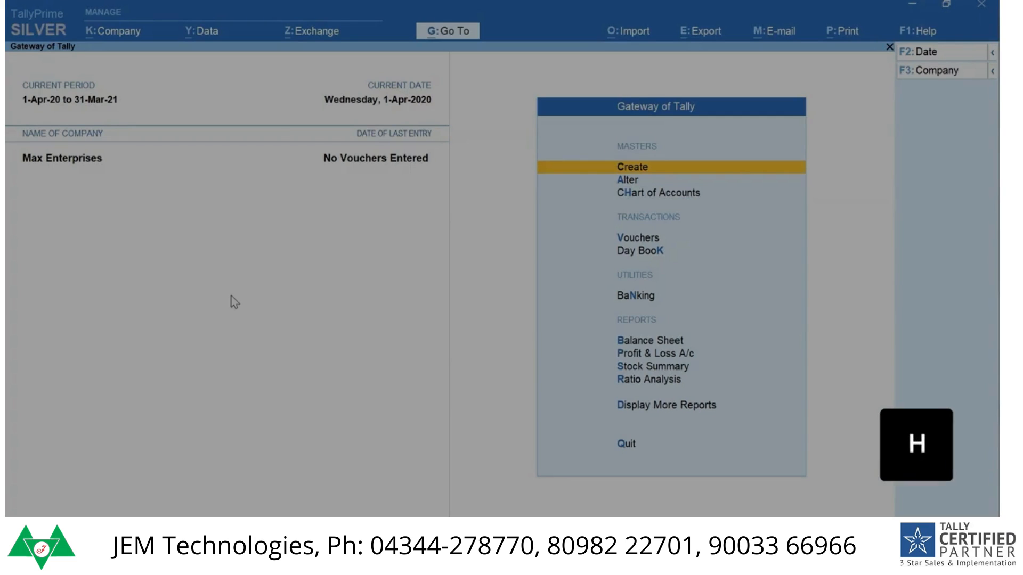
pyautogui.press('h')
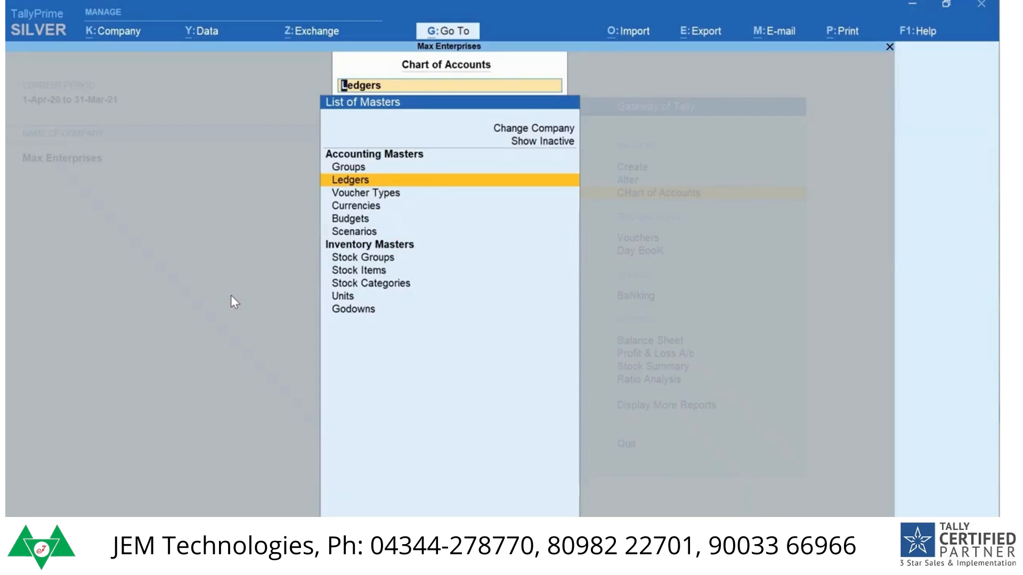
pyautogui.press('Return')
pyautogui.hotkey('alt', 'h')
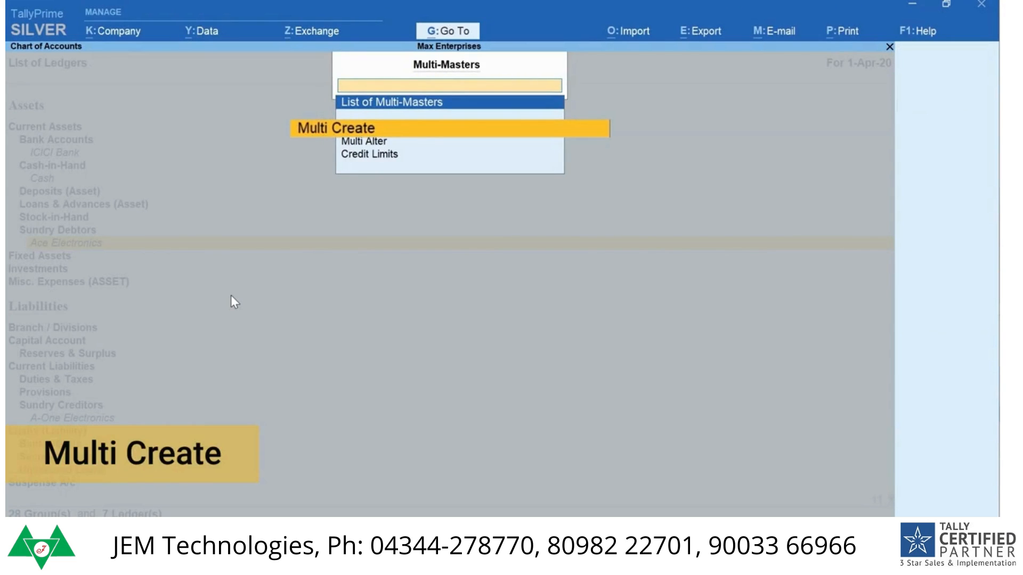
pyautogui.press('Return')
# Step: Set Indirect Expenses as the parent group for the multiple ledgers
pyautogui.write('Indi')
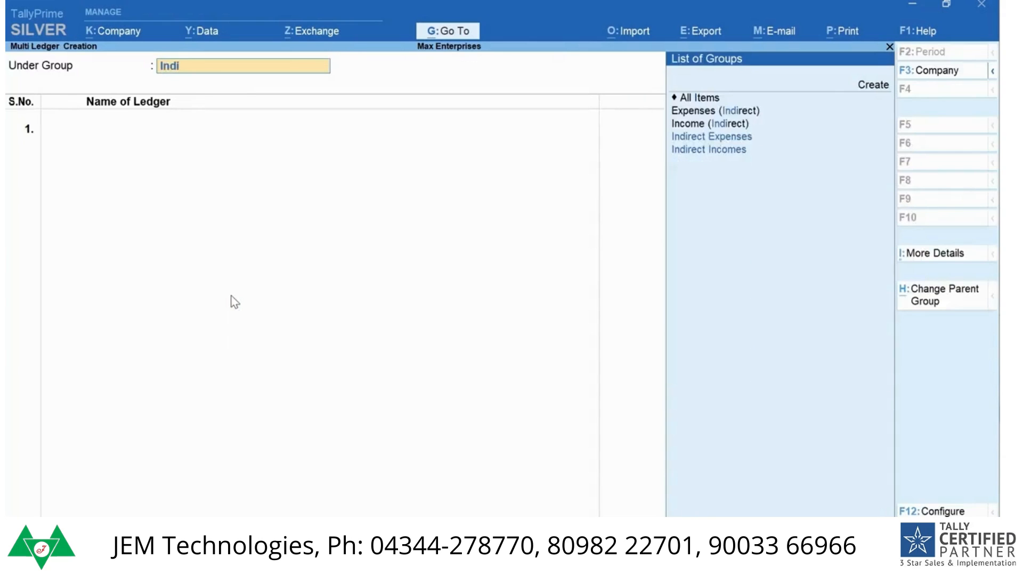
pyautogui.press('Down')
pyautogui.press('Up')
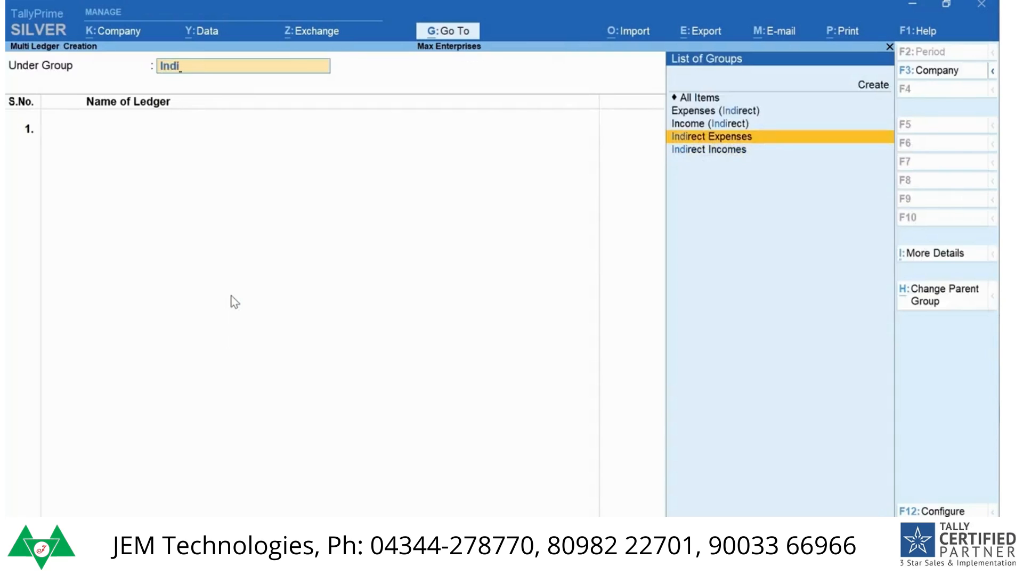
pyautogui.press('Return')
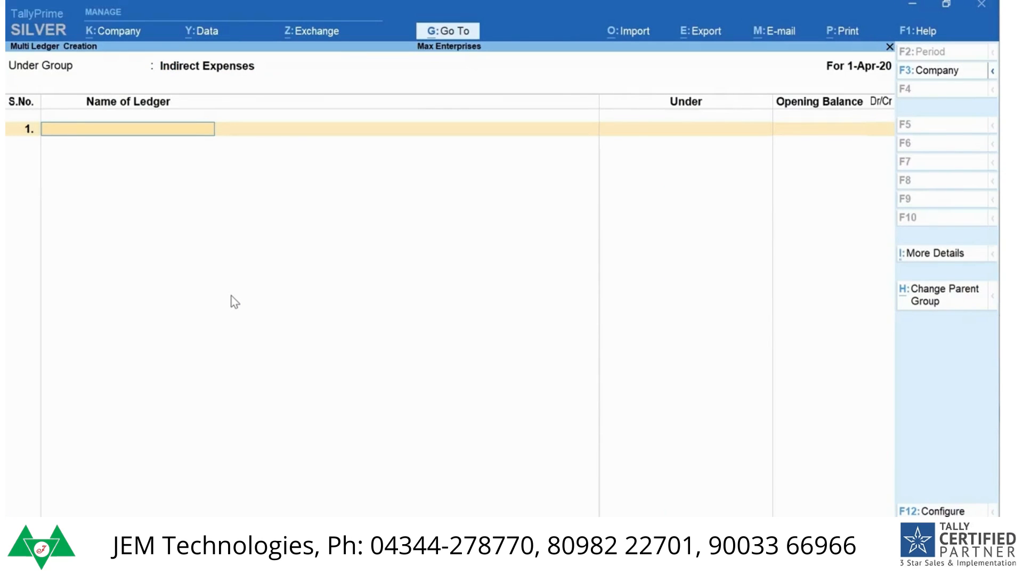
# Step: Add the ledgers Rent and Conveyance to the list without opening balances
pyautogui.write('Rent')
pyautogui.press('Return')
pyautogui.press('Return')
pyautogui.write('Convey')
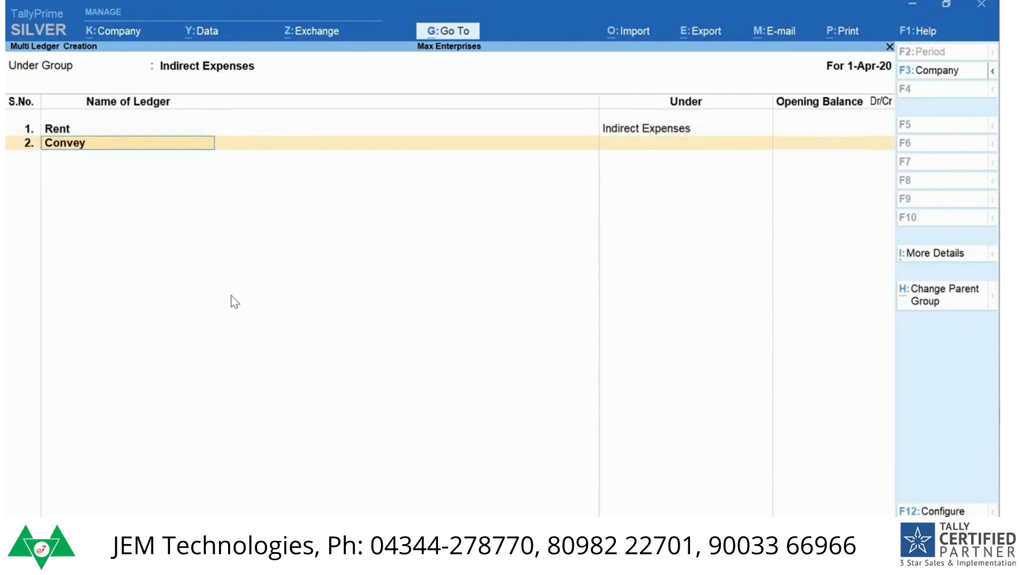
pyautogui.write('ance')
pyautogui.press('Return')
# Step: Add the ledger Office Expenses without an opening balance and save the whole set of ledgers
pyautogui.press('Return')
pyautogui.write('Office Expense')
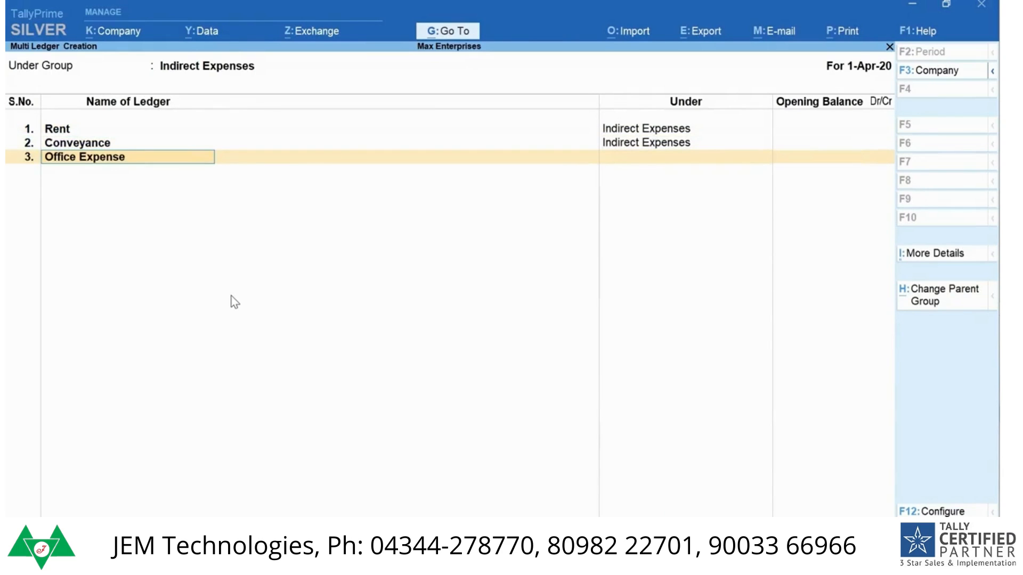
pyautogui.write('s')
pyautogui.press('Return')
pyautogui.press('Return')
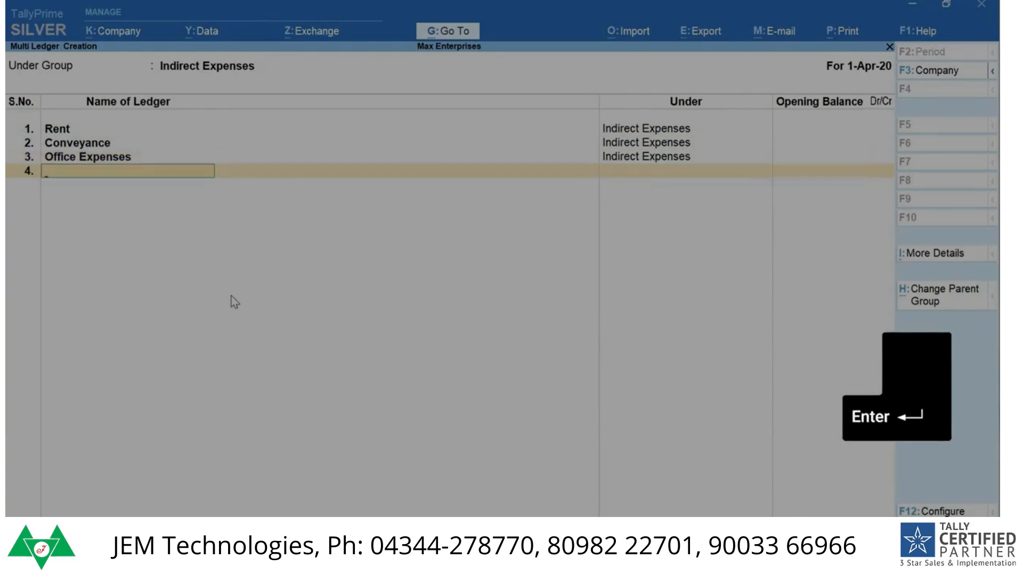
pyautogui.press('Return')
pyautogui.press('Return')
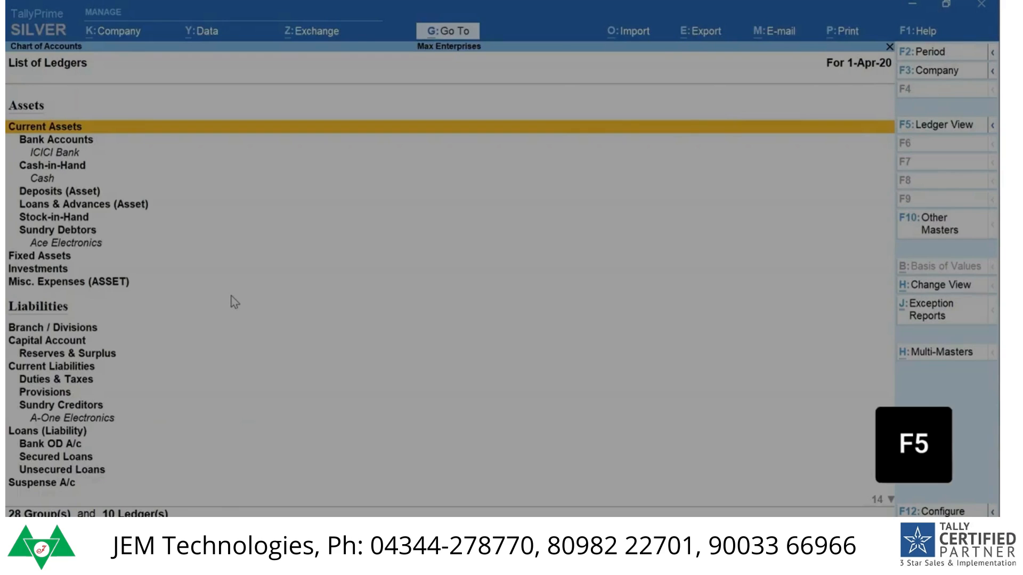
# Step: View the chart of accounts ledger-wise, check the available exception reports, and return to the Gateway of Tally
pyautogui.press('F5')
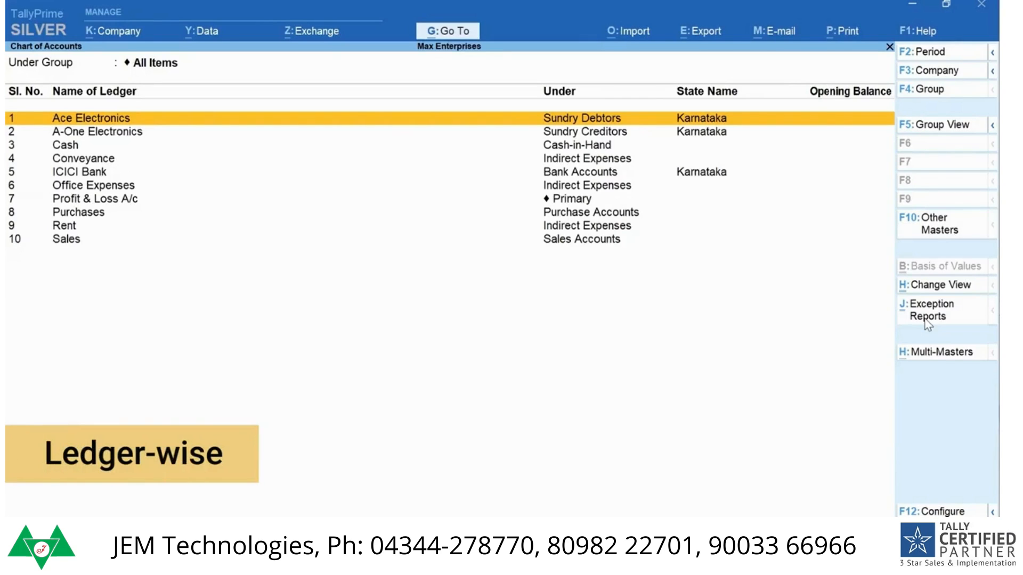
pyautogui.click(927, 320)
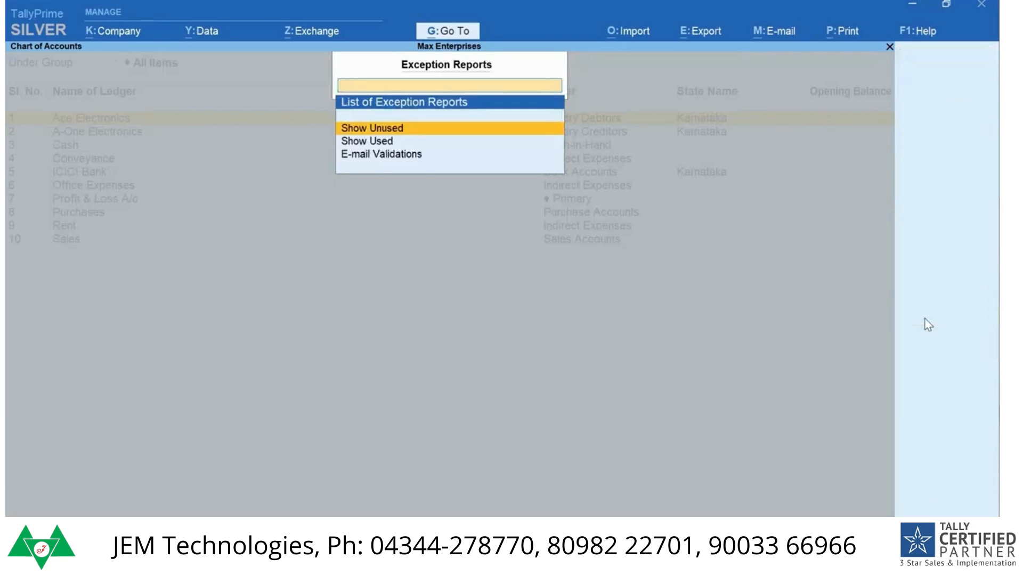
pyautogui.press('Escape')
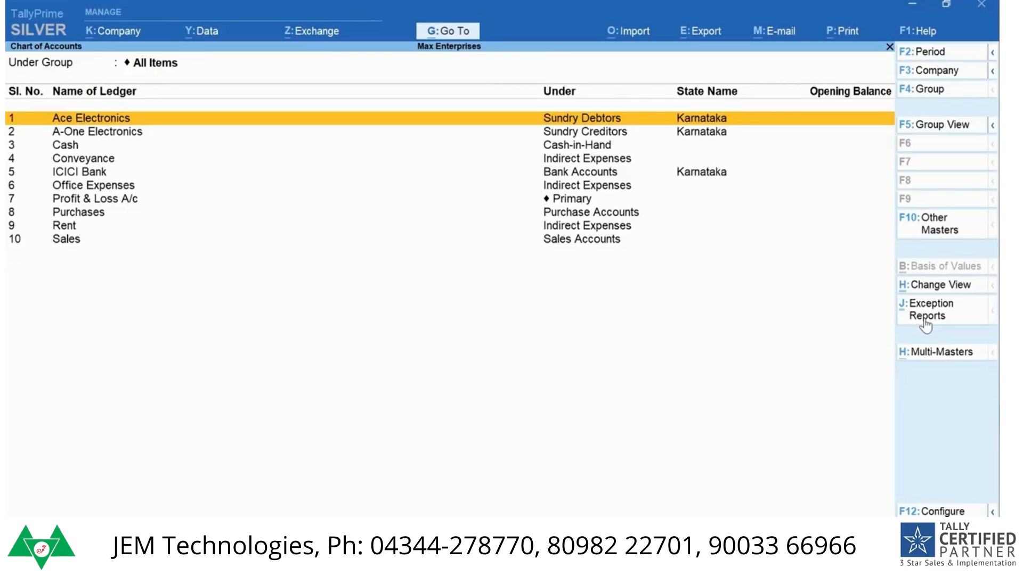
pyautogui.press('Escape')
pyautogui.press('Escape')
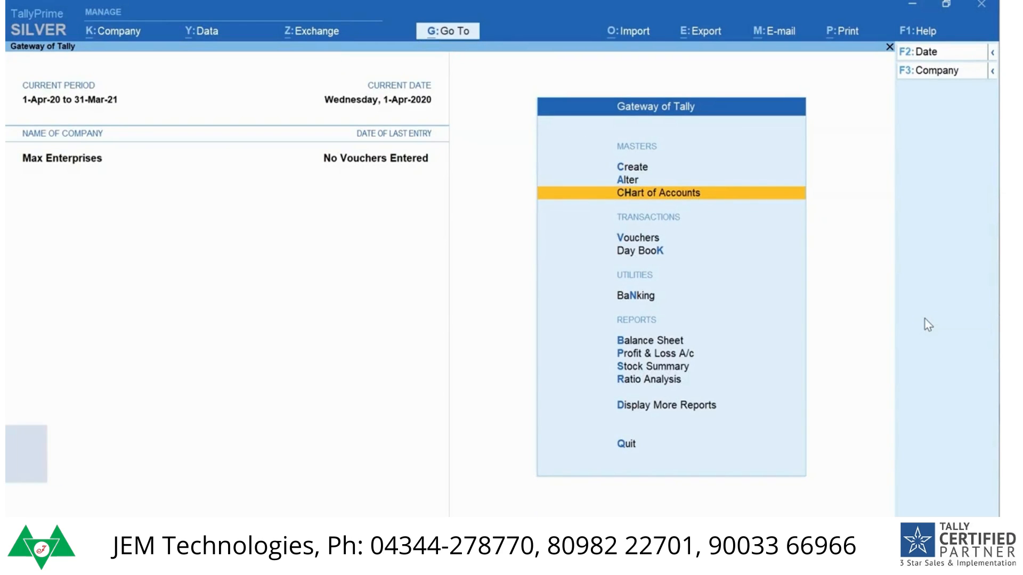
# Step: Open the Ace Electronics ledger for alteration, review its details, and close it without changes
pyautogui.press('a')
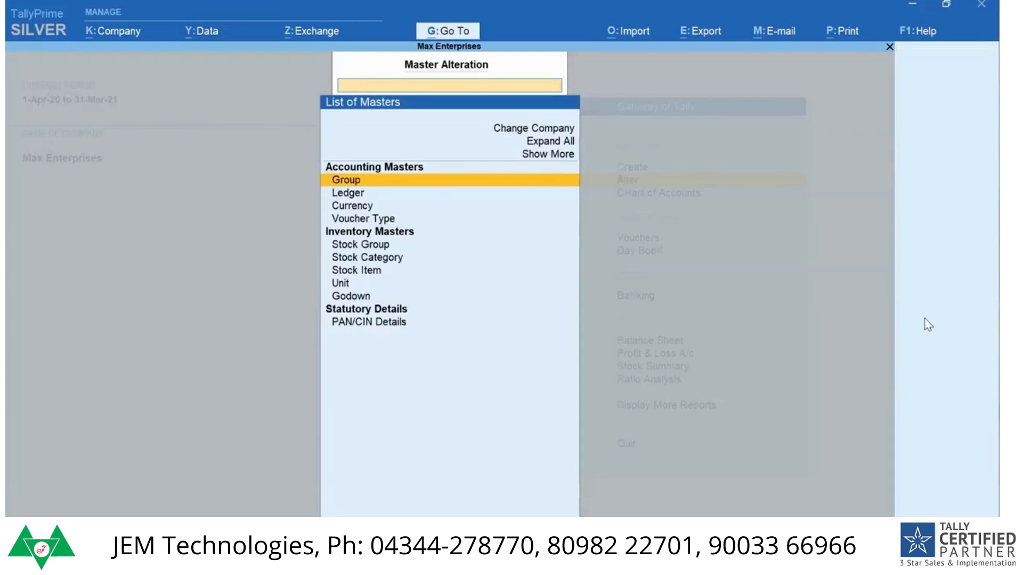
pyautogui.press('Down')
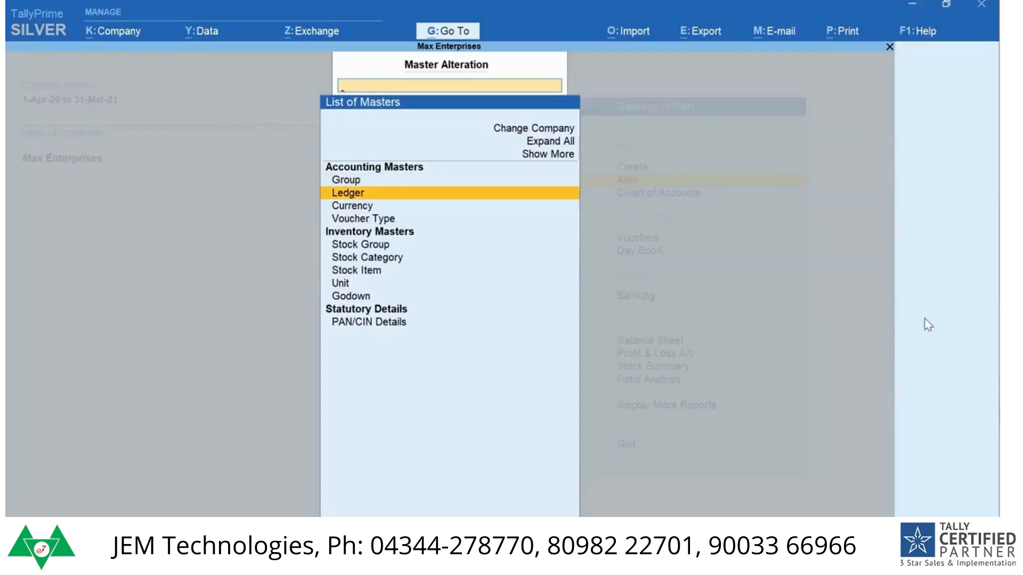
pyautogui.press('Return')
pyautogui.press('Return')
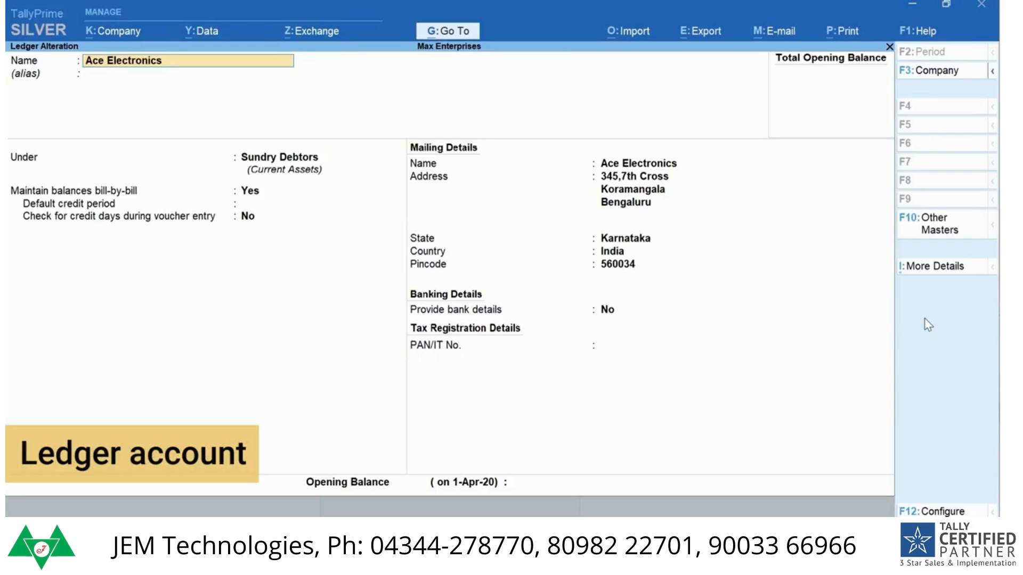
pyautogui.press('Escape')
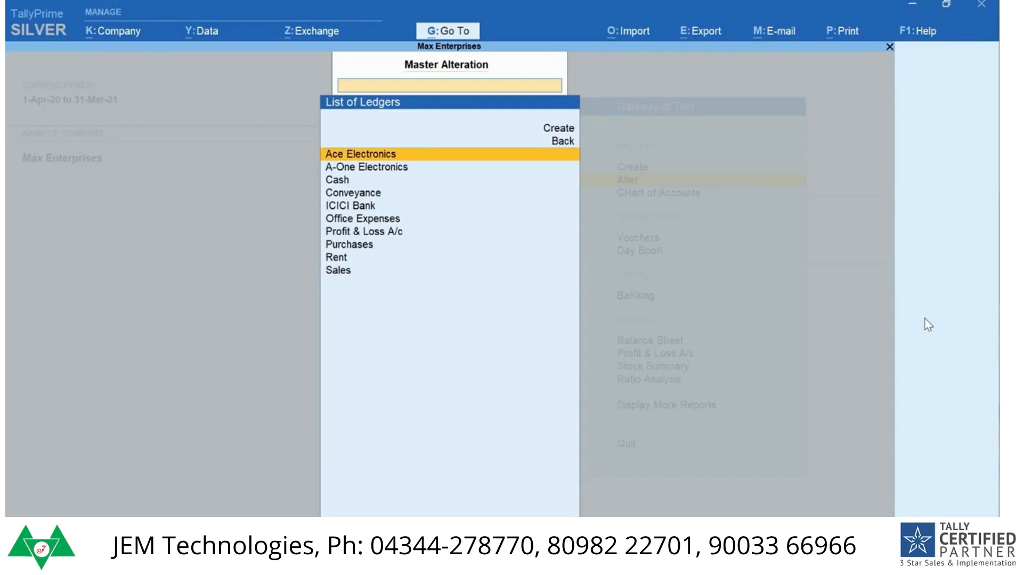
# Step: Look through the ledgers available for alteration, including Cash and Profit & Loss A/c, and return to the Gateway of Tally
pyautogui.press('Down')
pyautogui.press('Down')
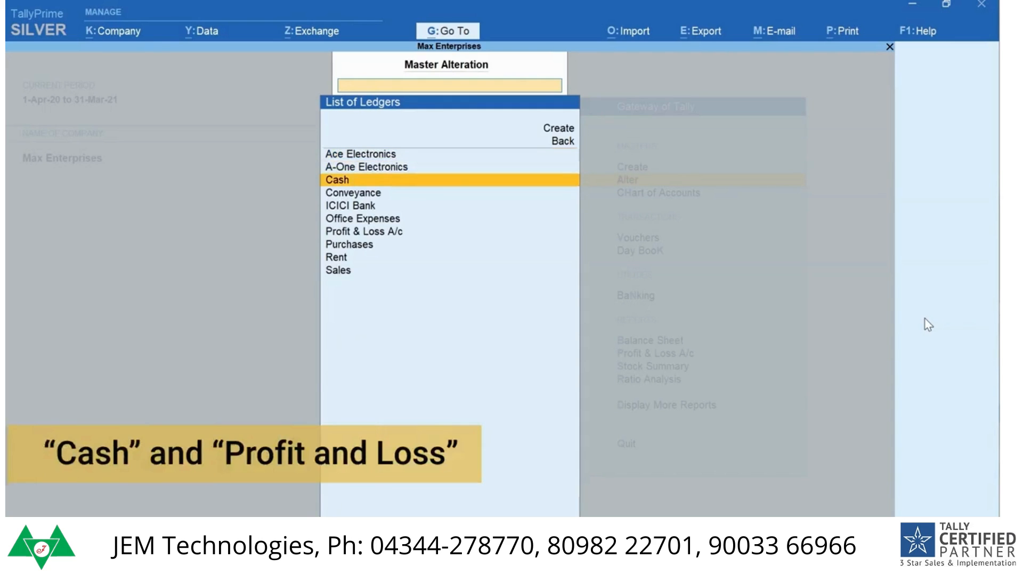
pyautogui.press('Down')
pyautogui.press('Down')
pyautogui.press('Down')
pyautogui.press('Down')
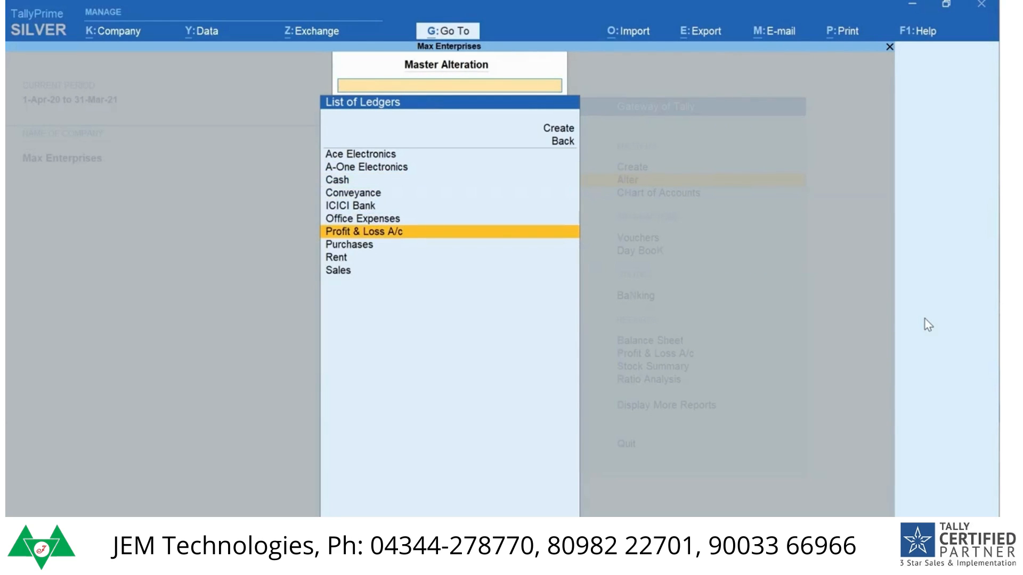
pyautogui.press('Escape')
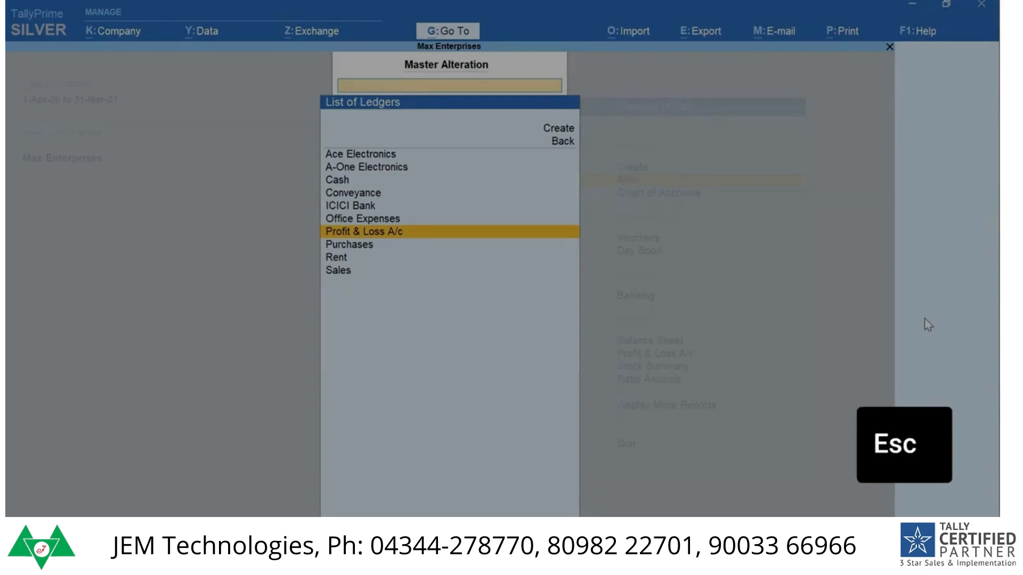
pyautogui.press('Escape')
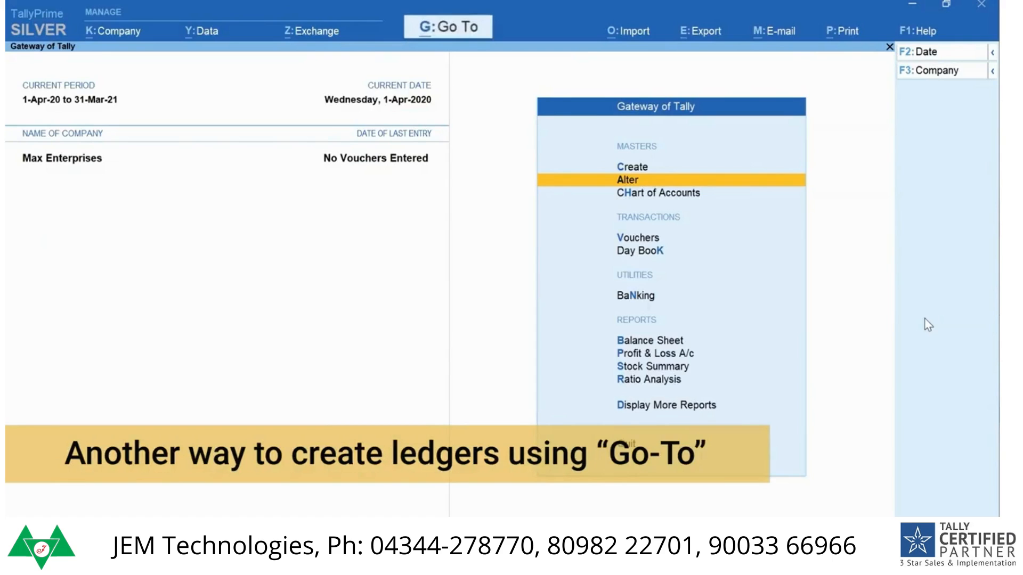
# Step: Open the Balance Sheet and start creating a new ledger master from within the report
pyautogui.press('b')
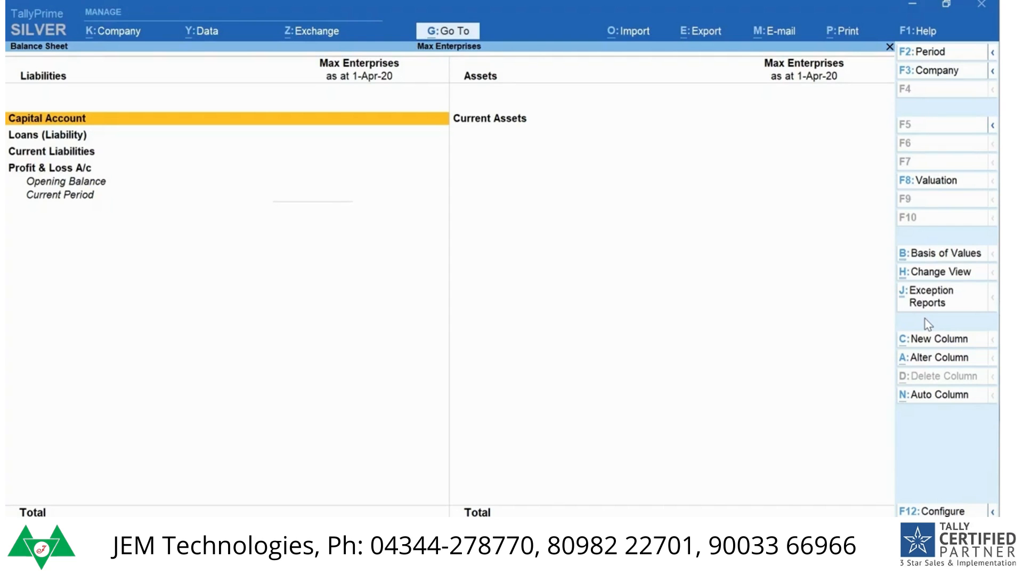
pyautogui.hotkey('alt', 'g')
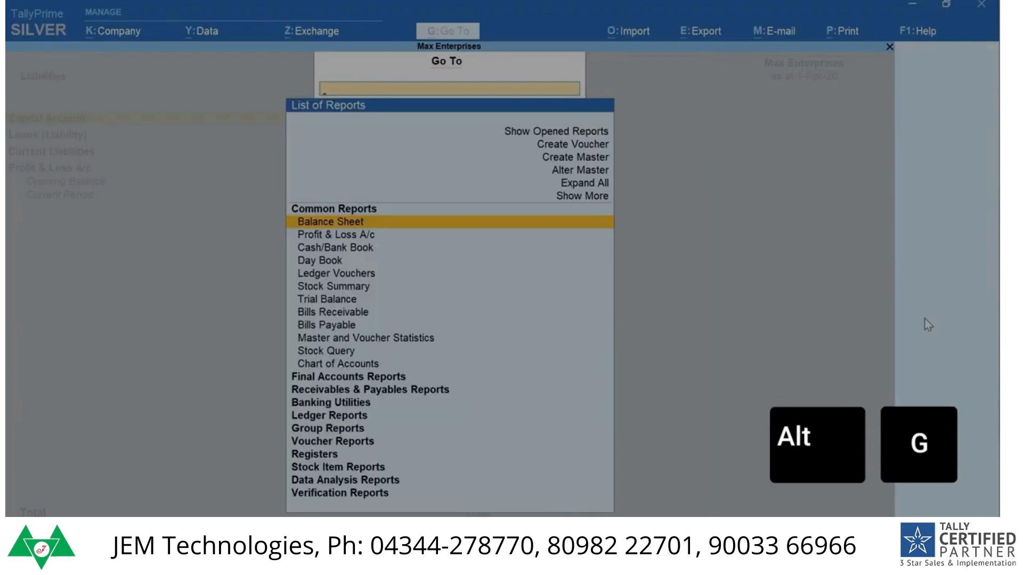
pyautogui.press('Up')
pyautogui.press('Up')
pyautogui.press('Up')
pyautogui.press('Up')
pyautogui.press('Up')
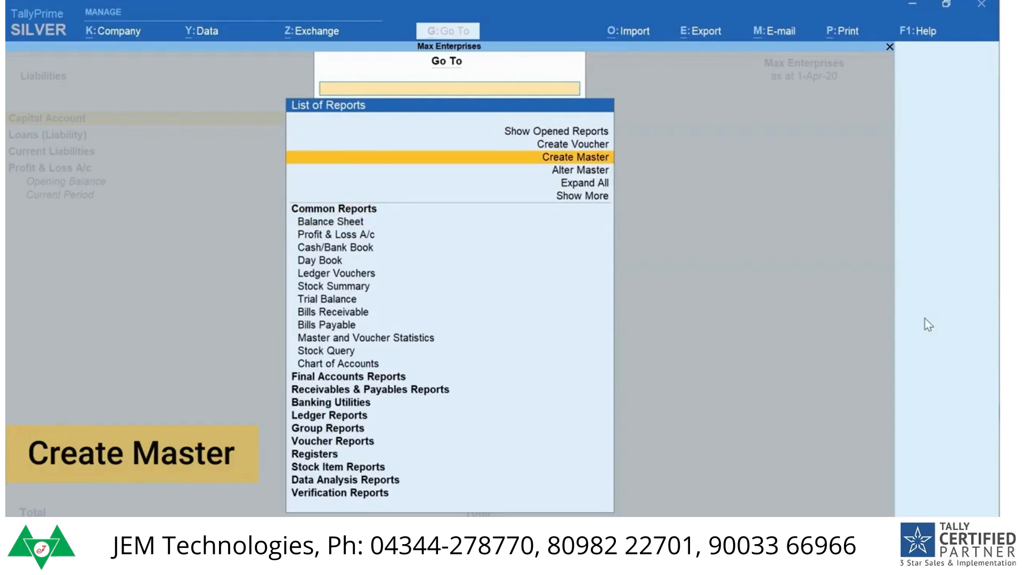
pyautogui.press('Return')
pyautogui.press('Down')
pyautogui.press('Return')
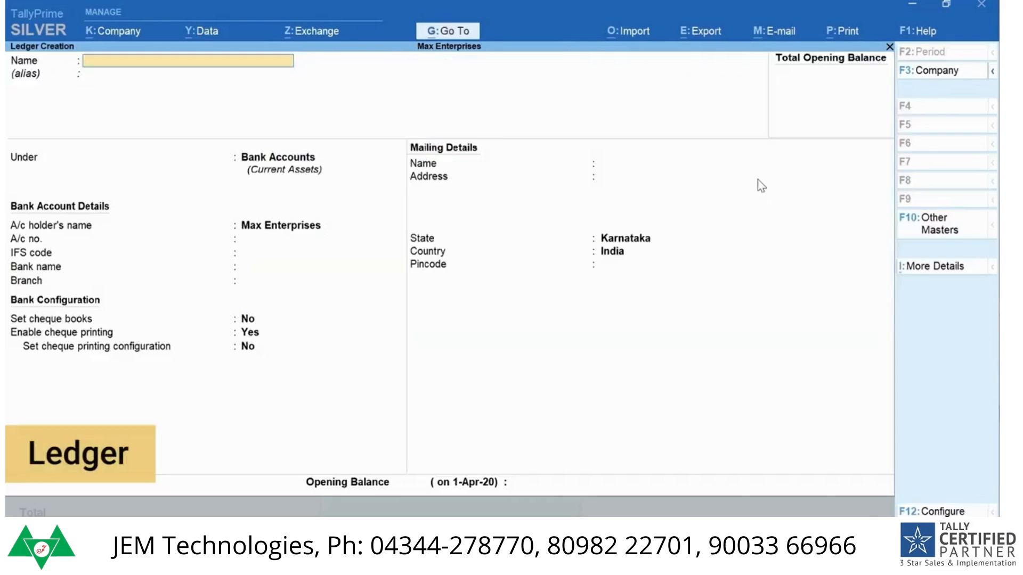
# Step: Name the new ledger Office Furniture and place it under Fixed Assets
pyautogui.write('Office Furniture')
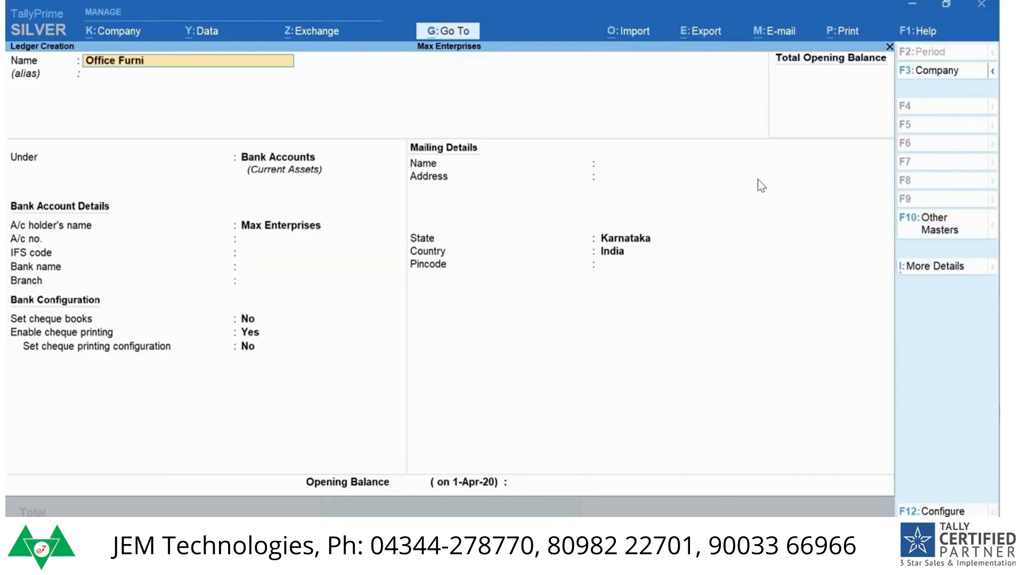
pyautogui.press('Return')
pyautogui.press('Return')
pyautogui.write('fi')
pyautogui.press('Return')
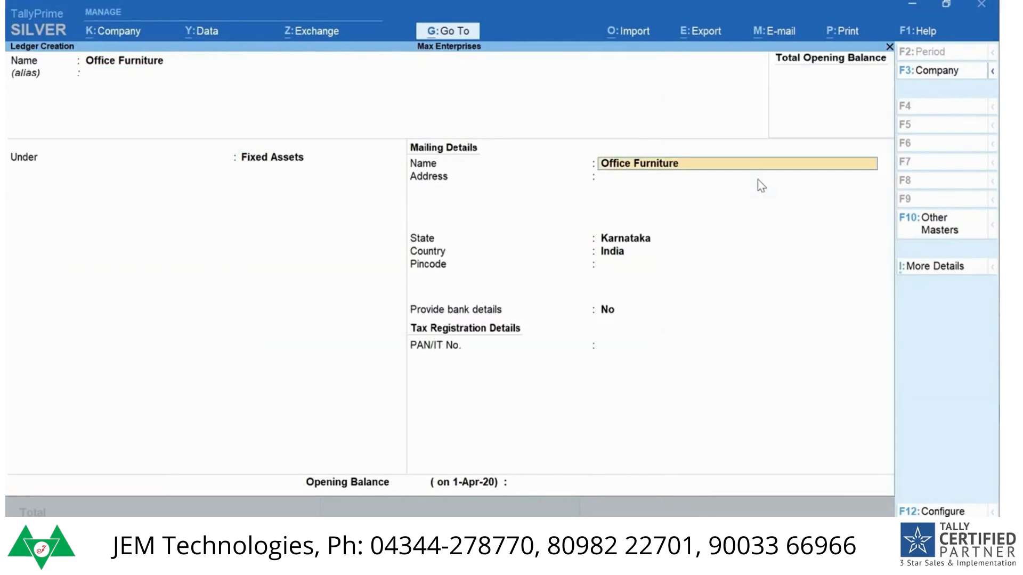
# Step: Keep the default mailing details, enter an opening balance of 60000, save the Office Furniture ledger, and return to the Balance Sheet
pyautogui.press('Return')
pyautogui.press('Return')
pyautogui.press('Return')
pyautogui.press('Return')
pyautogui.press('Return')
pyautogui.press('Return')
pyautogui.press('Return')
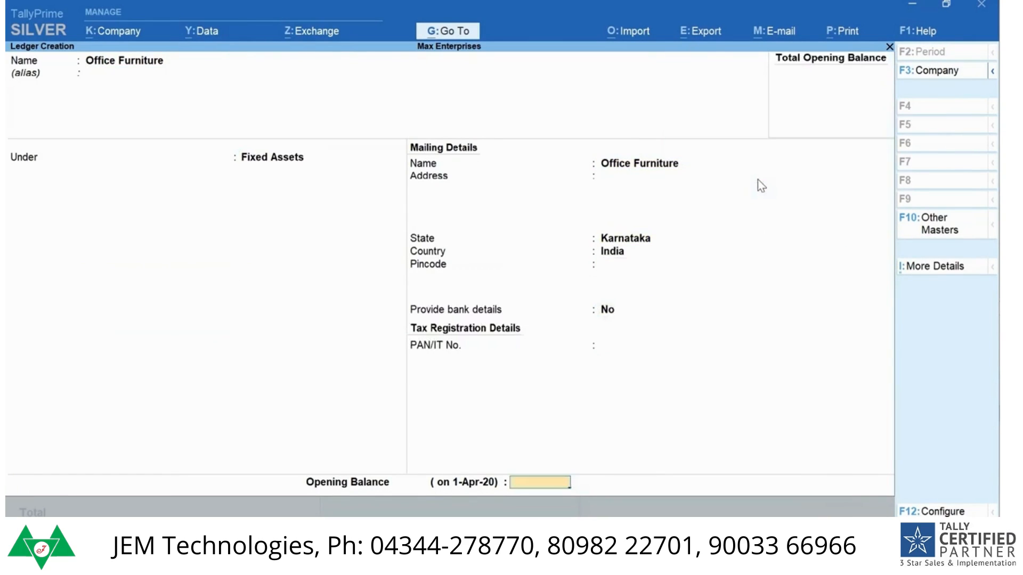
pyautogui.write('60000')
pyautogui.press('Return')
pyautogui.press('y')
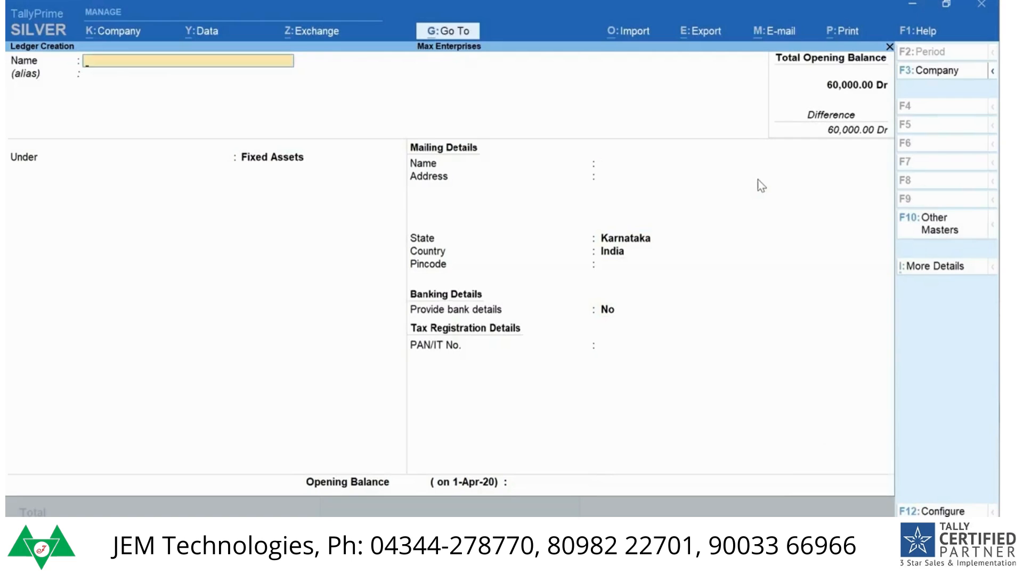
pyautogui.press('Escape')
pyautogui.press('Escape')
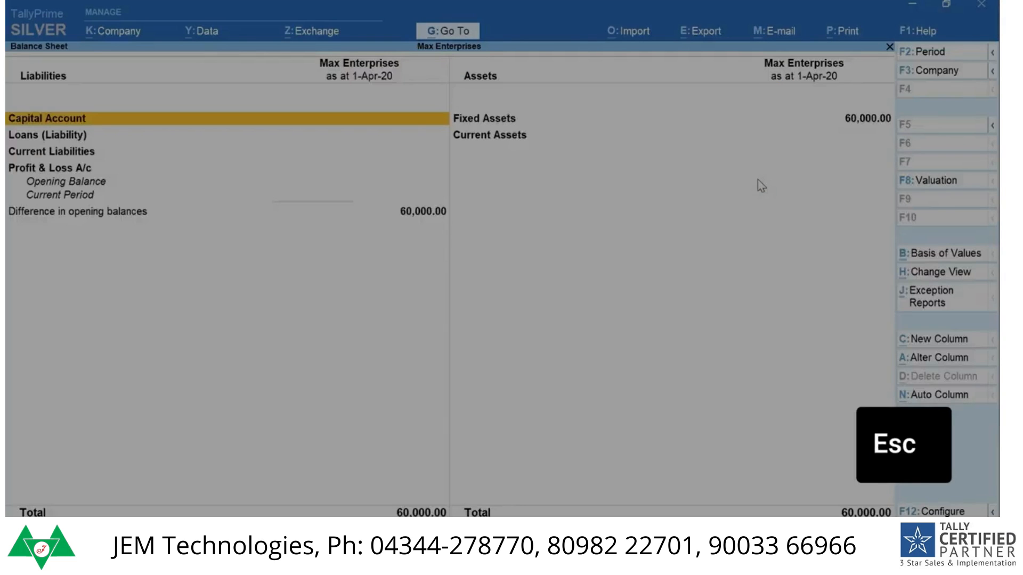
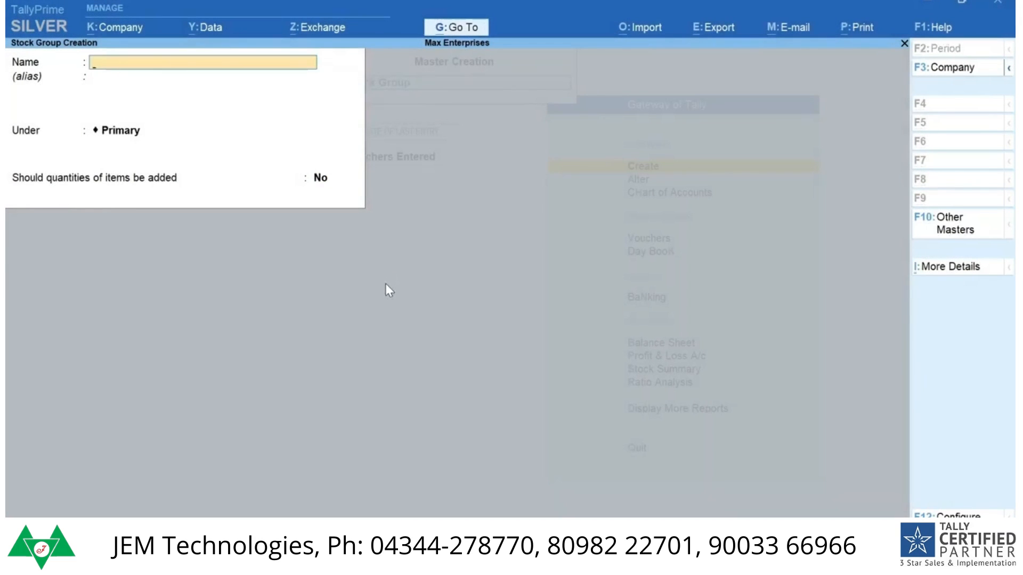
# Step: Name the new stock group Digital Cameras, keep it under Primary, and save it
pyautogui.write('Digital')
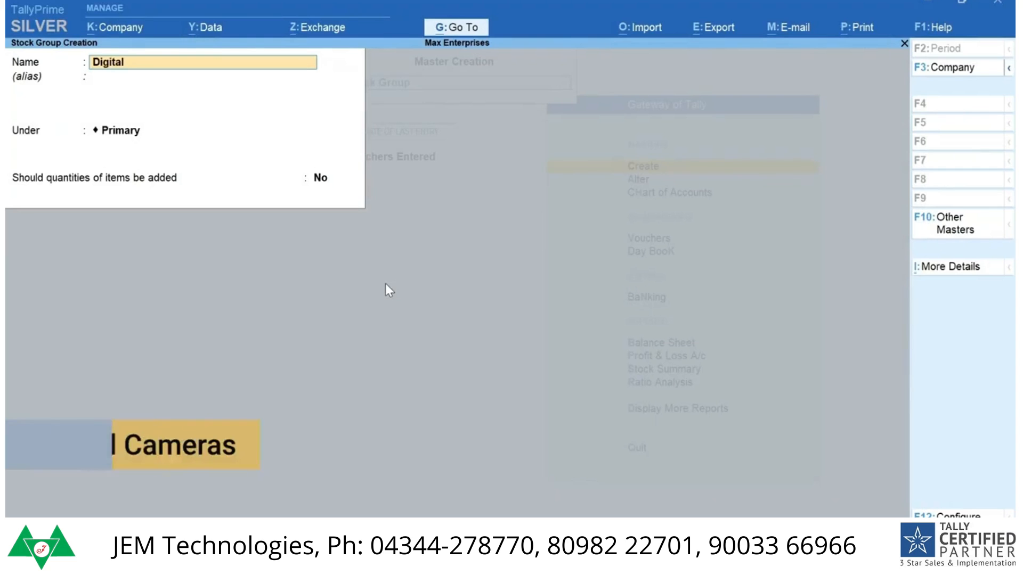
pyautogui.write(' Cameras')
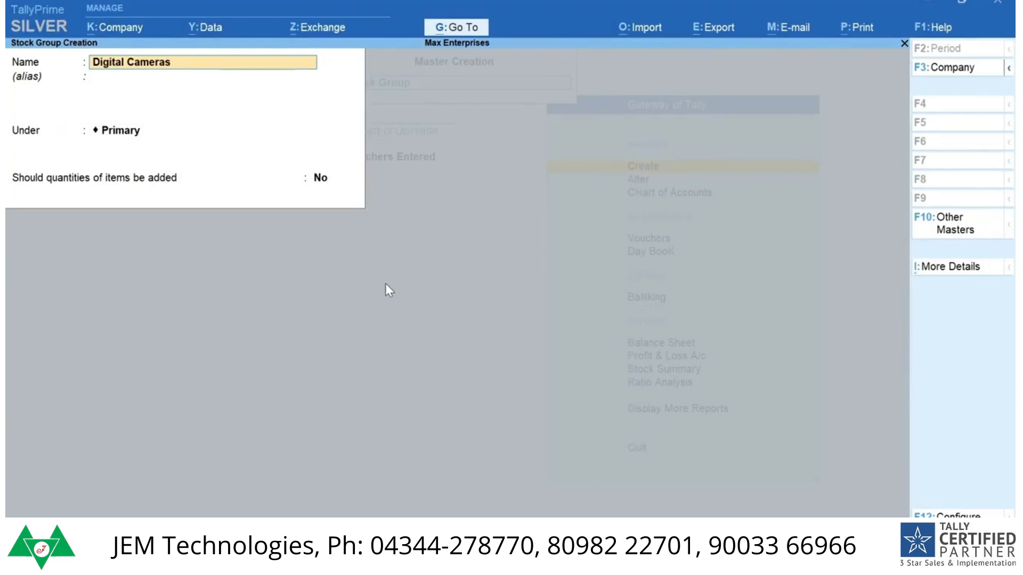
pyautogui.press('Return')
pyautogui.press('Return')
pyautogui.hotkey('ctrl', 'a')
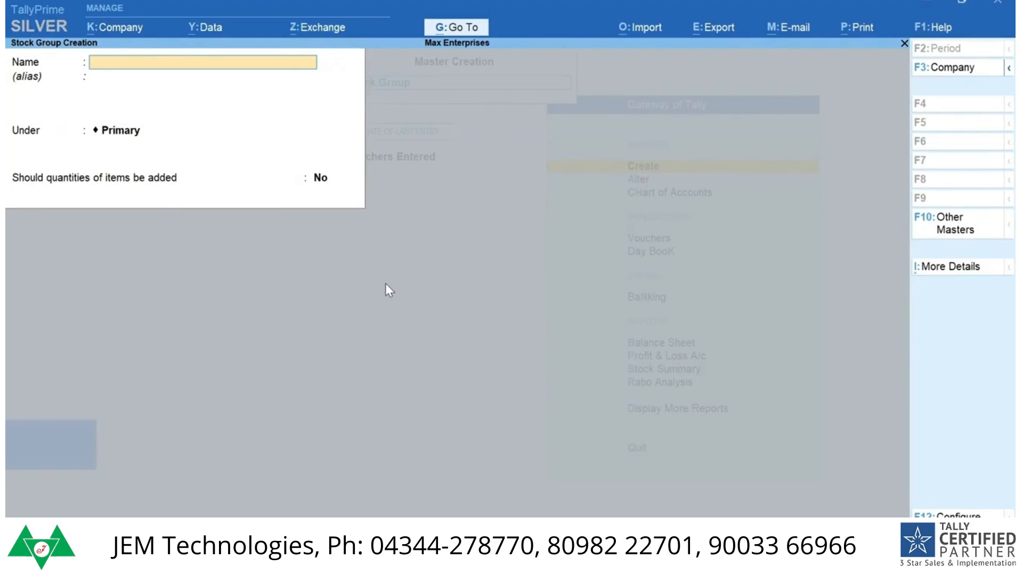
# Step: Create a stock group named Monitors under Computer Parts with item quantities added, and save it
pyautogui.write('Monitors')
pyautogui.press('Return')
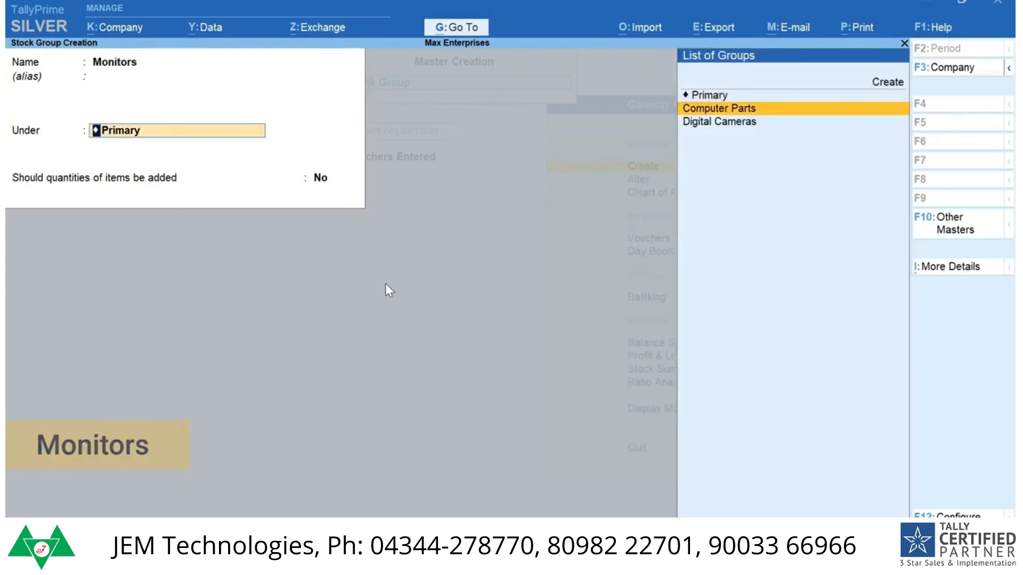
pyautogui.press('Return')
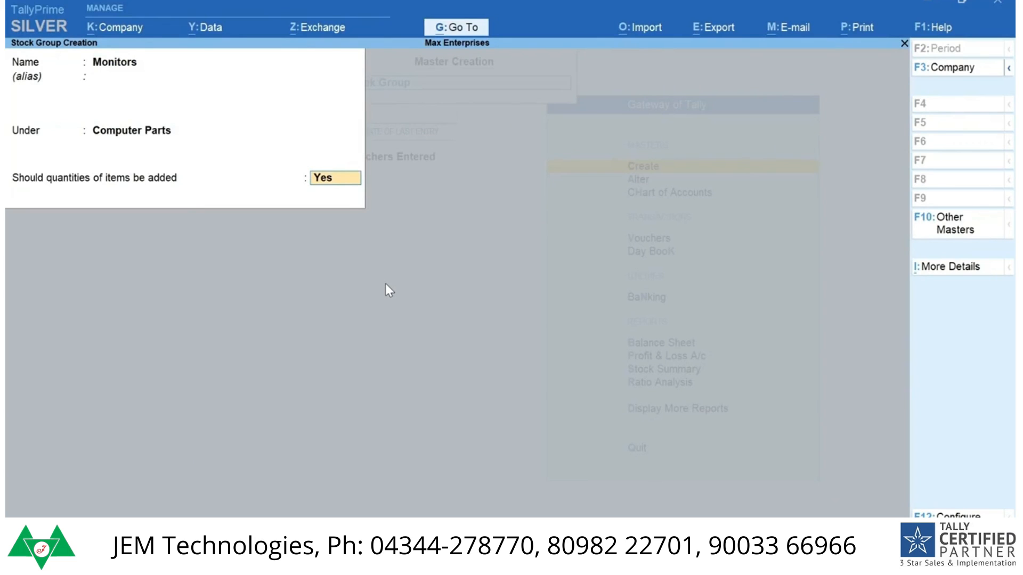
pyautogui.hotkey('ctrl', 'a')
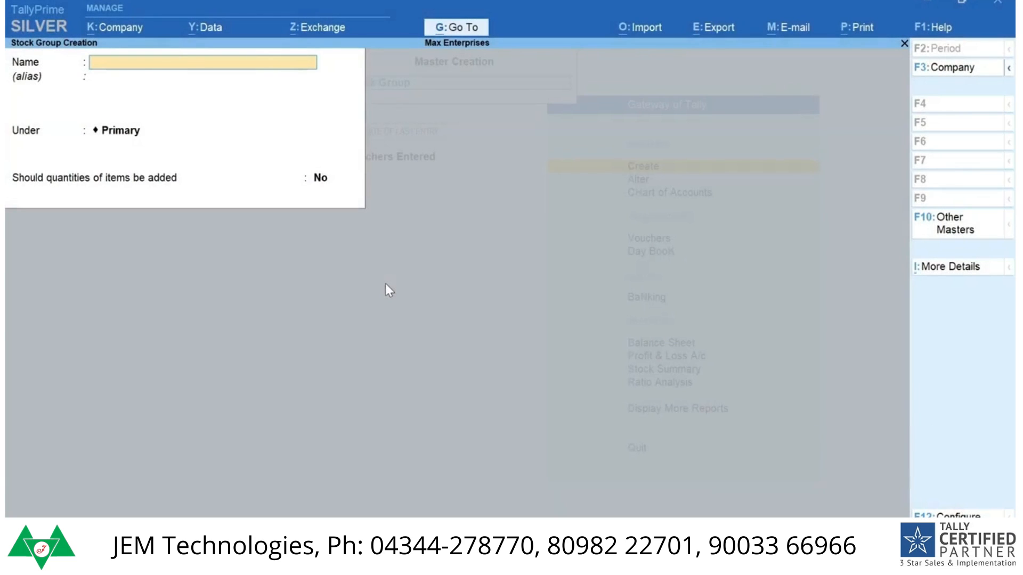
# Step: Create a stock group named Processors under Computer Parts and save it
pyautogui.write('Pro')
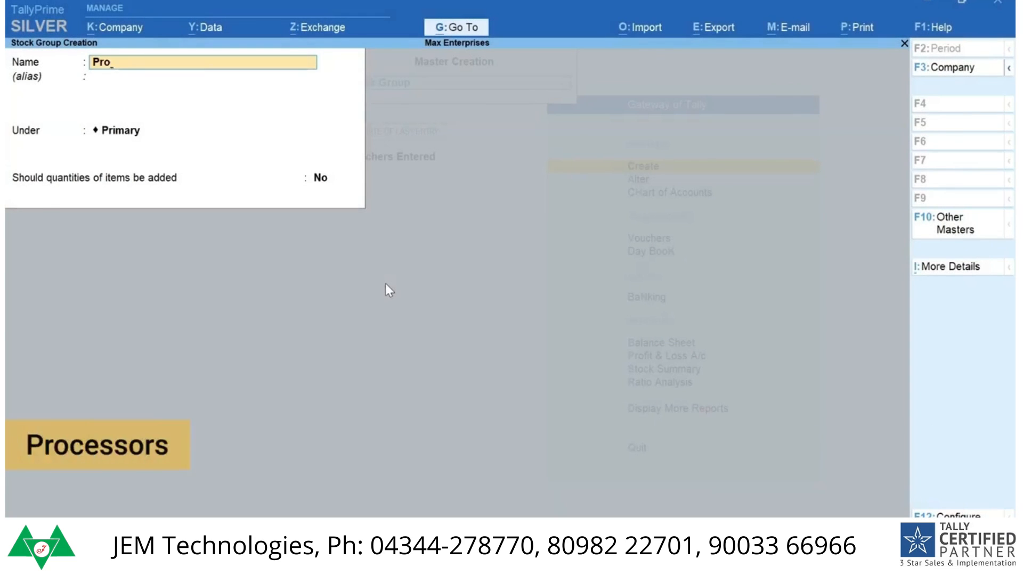
pyautogui.write('cessors')
pyautogui.press('Return')
pyautogui.press('Down')
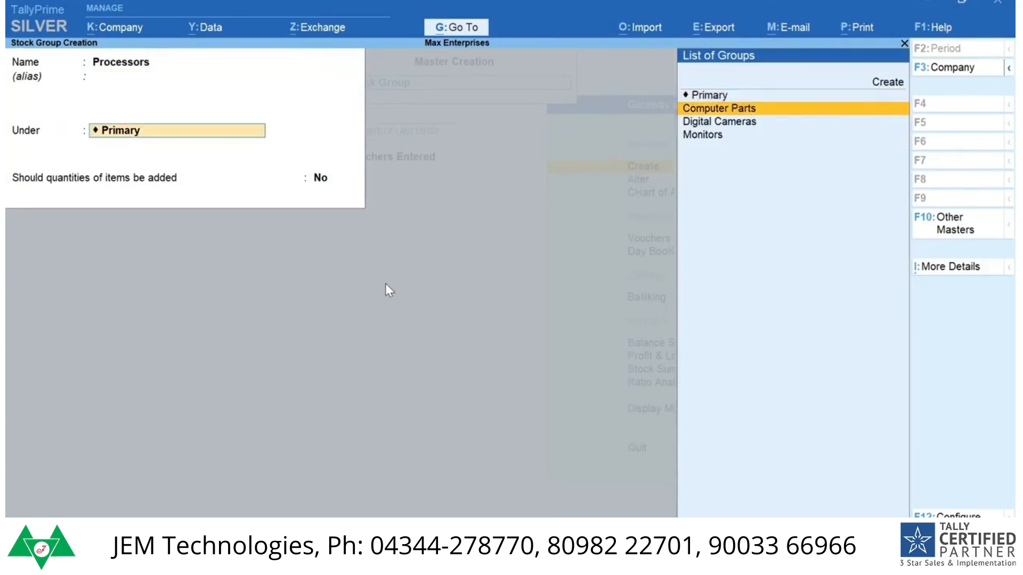
pyautogui.press('Return')
pyautogui.hotkey('ctrl', 'a')
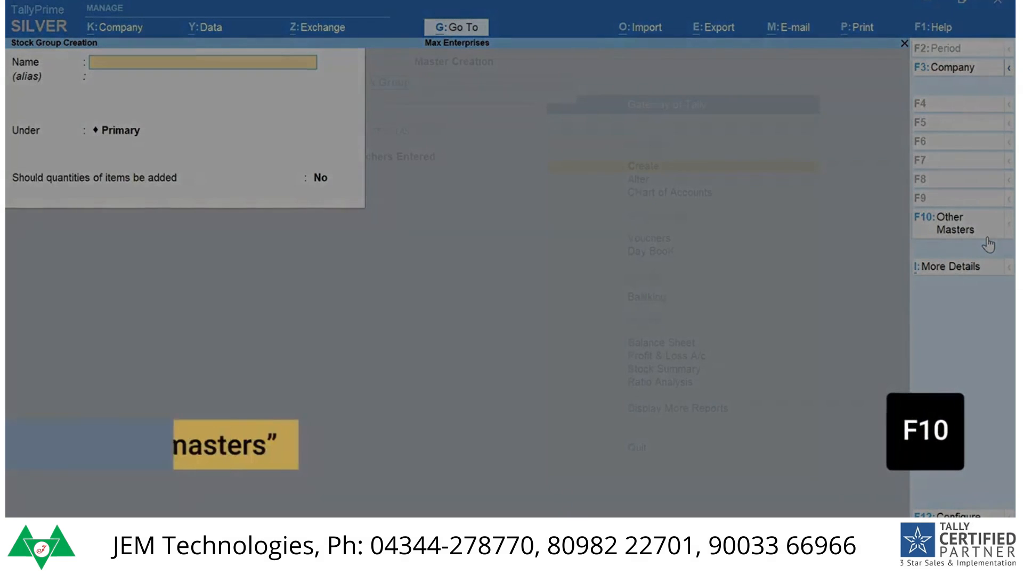
# Step: Switch to creating a stock item, name it Dell 17 inch Monitor, and place it under the Monitors stock group
pyautogui.press('F10')
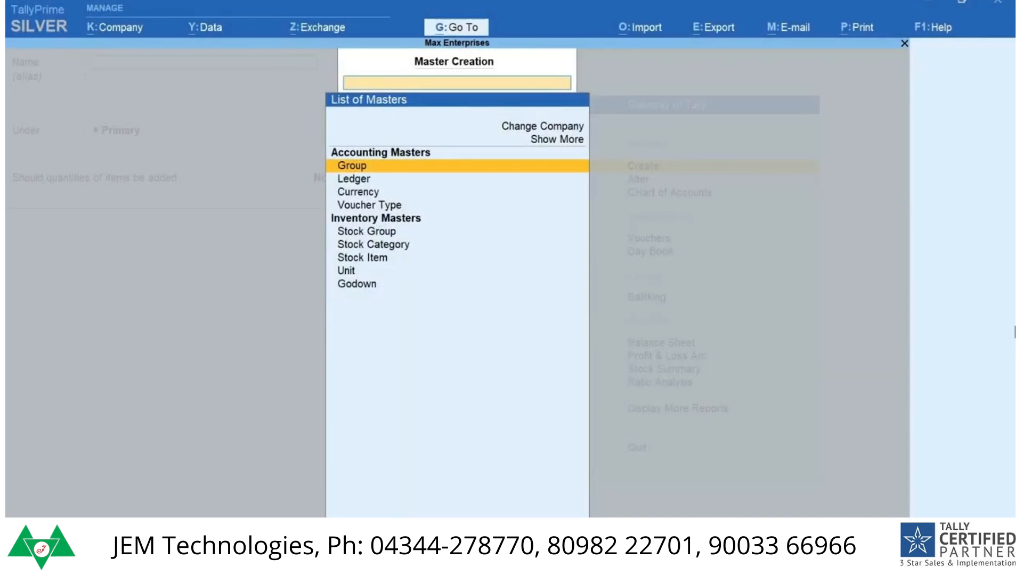
pyautogui.press('Down')
pyautogui.press('Down')
pyautogui.press('Down')
pyautogui.press('Down')
pyautogui.press('Down')
pyautogui.press('Down')
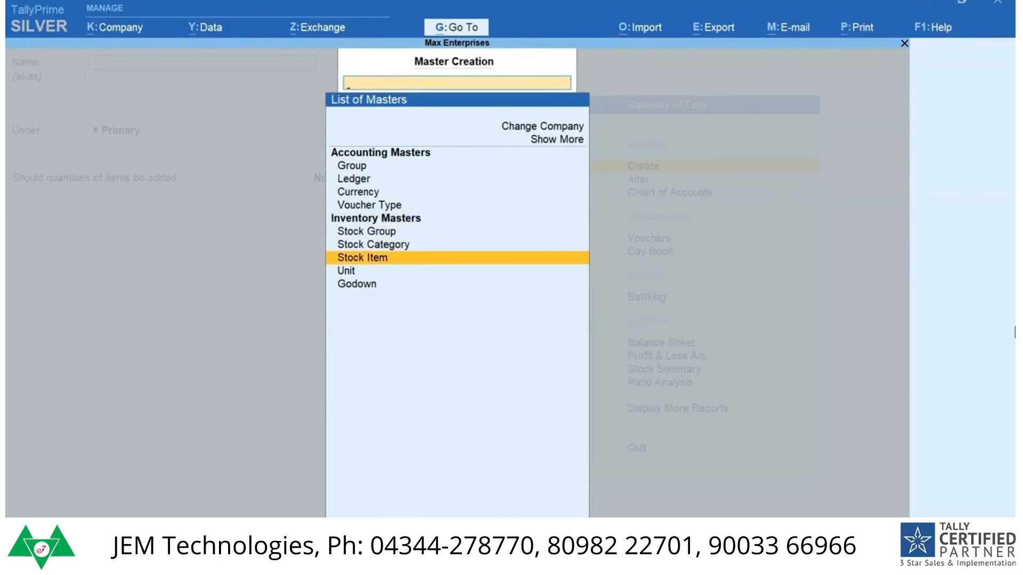
pyautogui.press('Return')
pyautogui.write('Dell 17 inch Monitor')
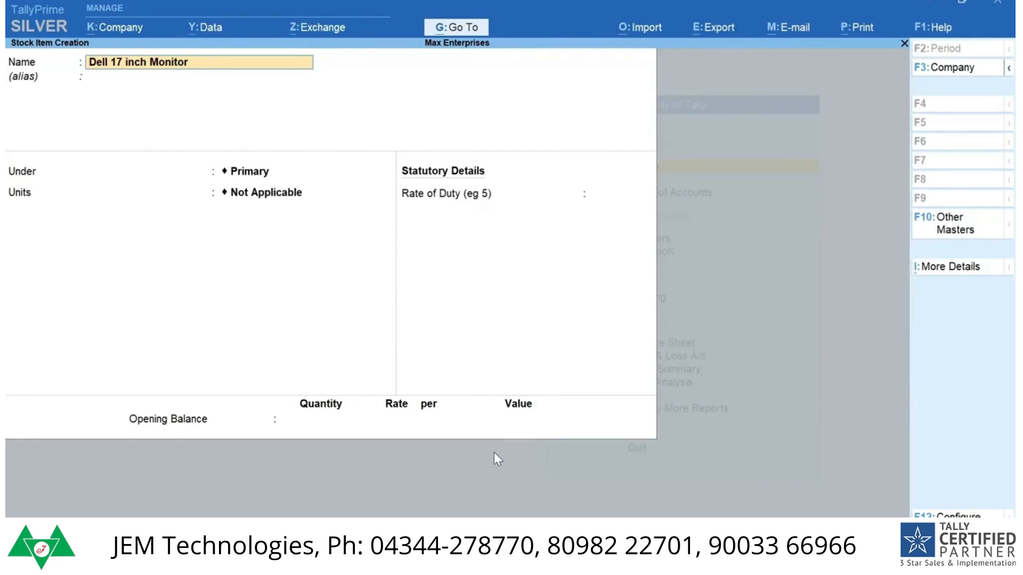
pyautogui.press('Return')
pyautogui.press('Up')
pyautogui.press('Up')
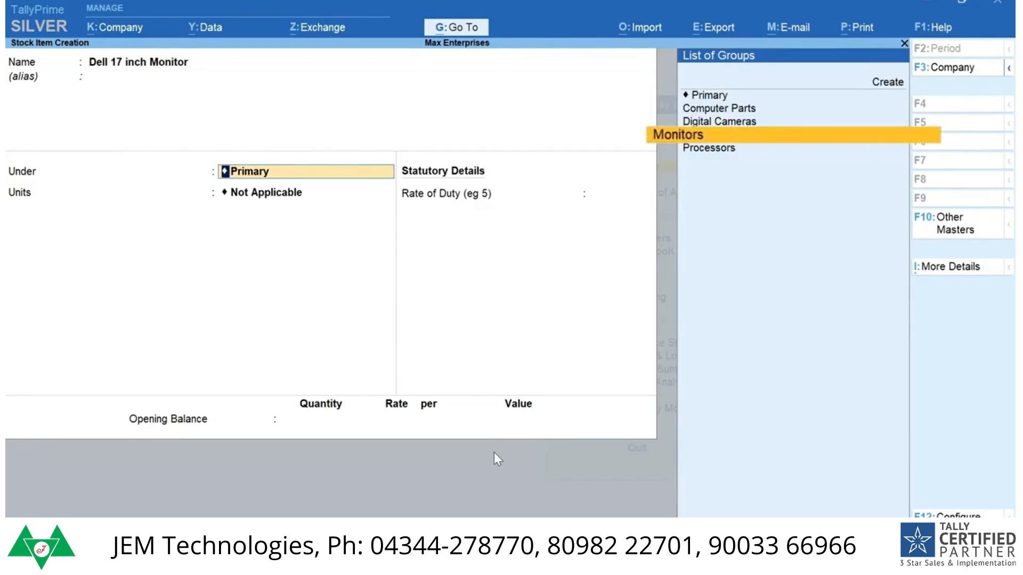
pyautogui.press('Return')
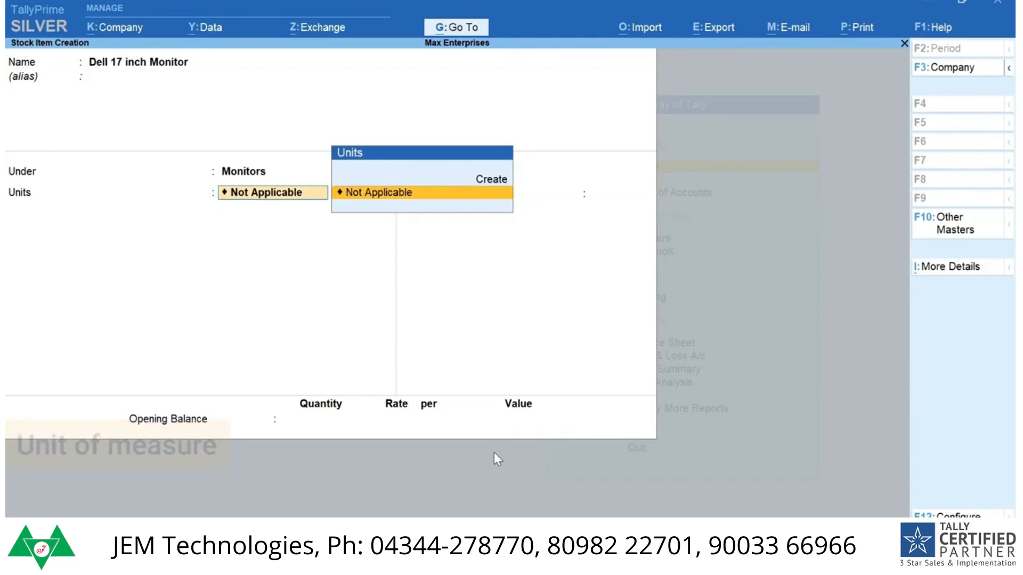
# Step: Create a simple unit Nos with formal name Numbers and 0 decimal places, assign it to the monitor, and save the stock item
pyautogui.hotkey('alt', 'c')
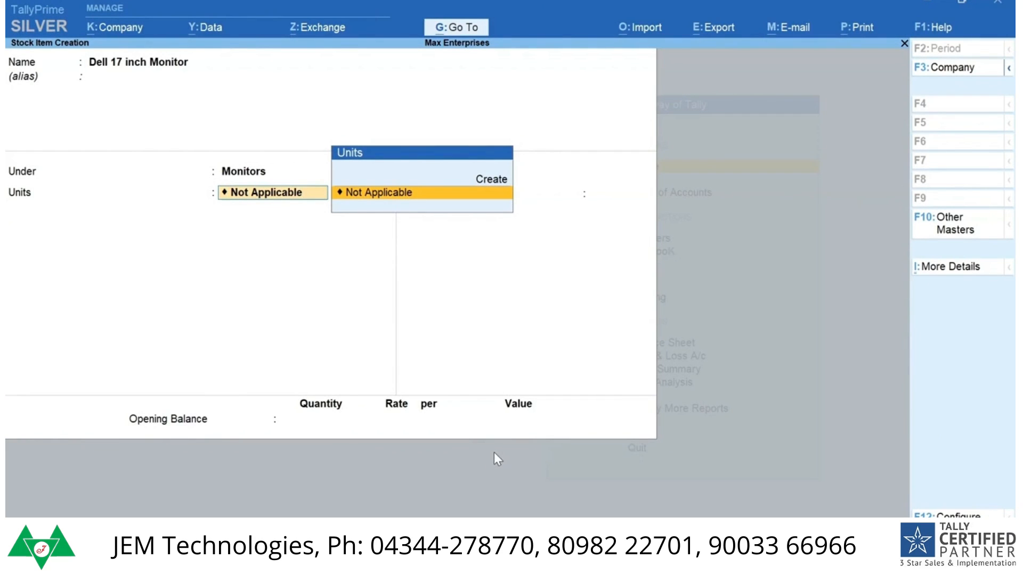
pyautogui.hotkey('alt', 'c')
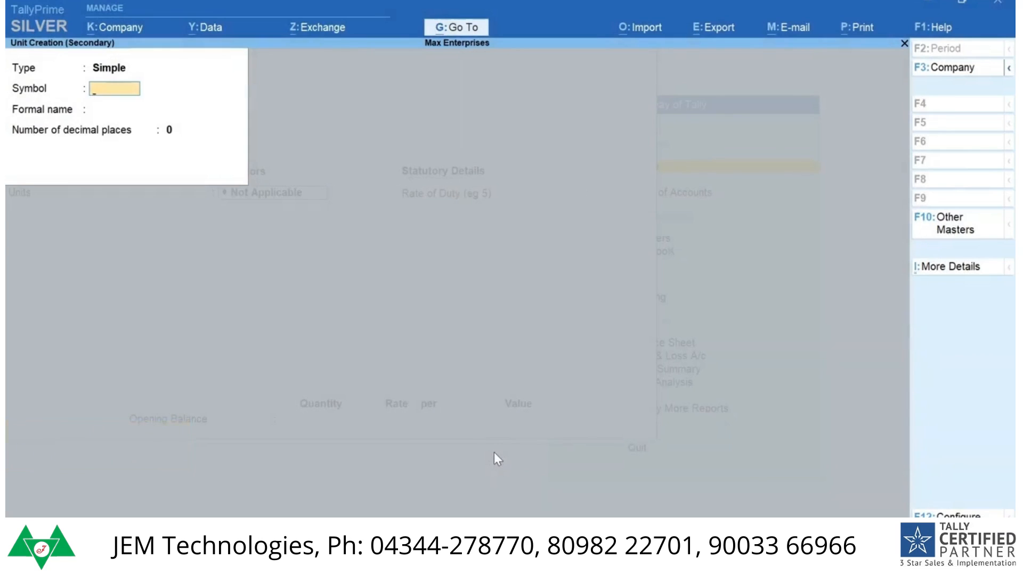
pyautogui.write('Nos')
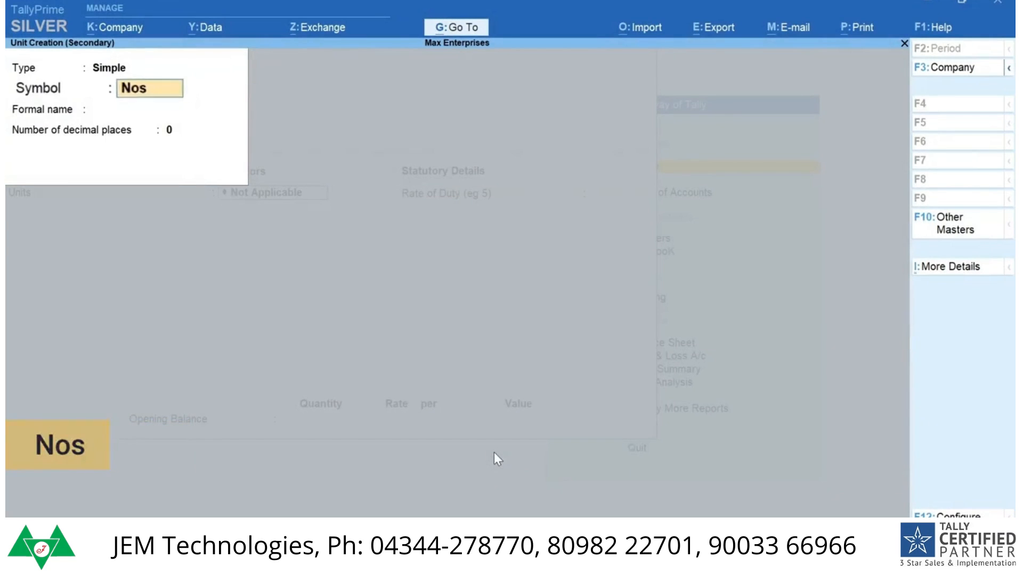
pyautogui.press('Return')
pyautogui.write('Numbers')
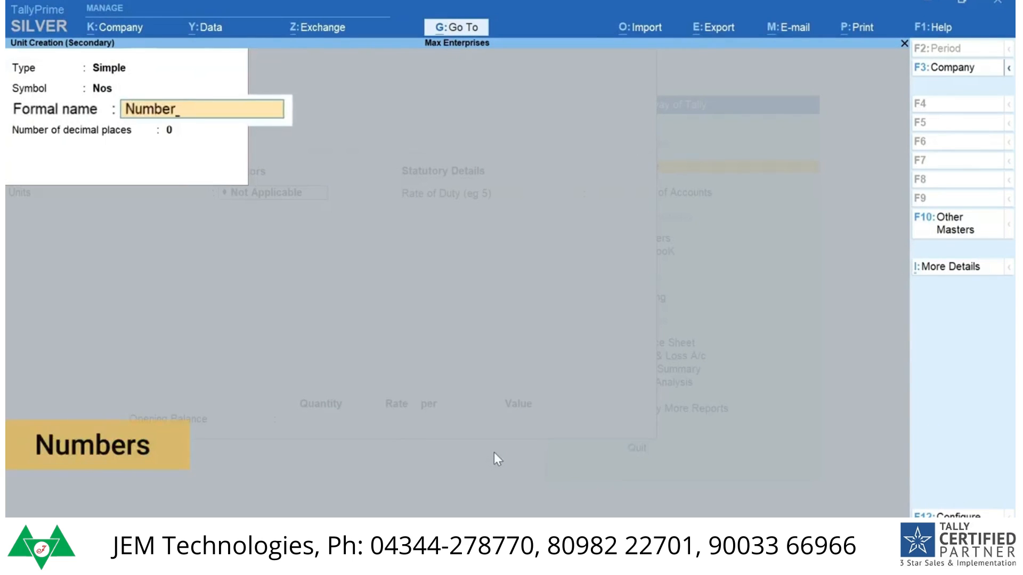
pyautogui.press('Return')
pyautogui.press('Return')
pyautogui.press('Return')
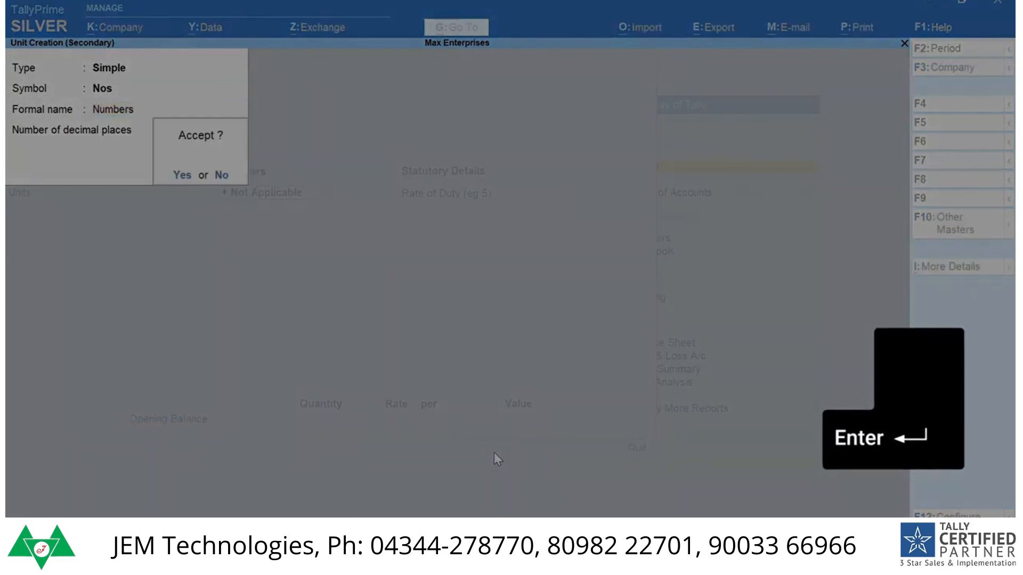
pyautogui.press('Return')
pyautogui.press('Return')
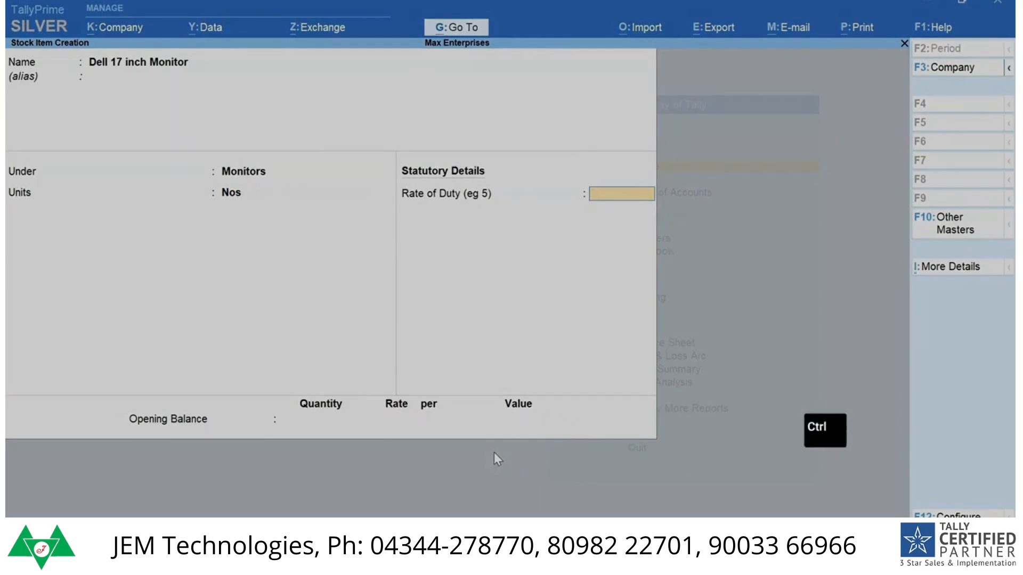
pyautogui.hotkey('ctrl', 'a')
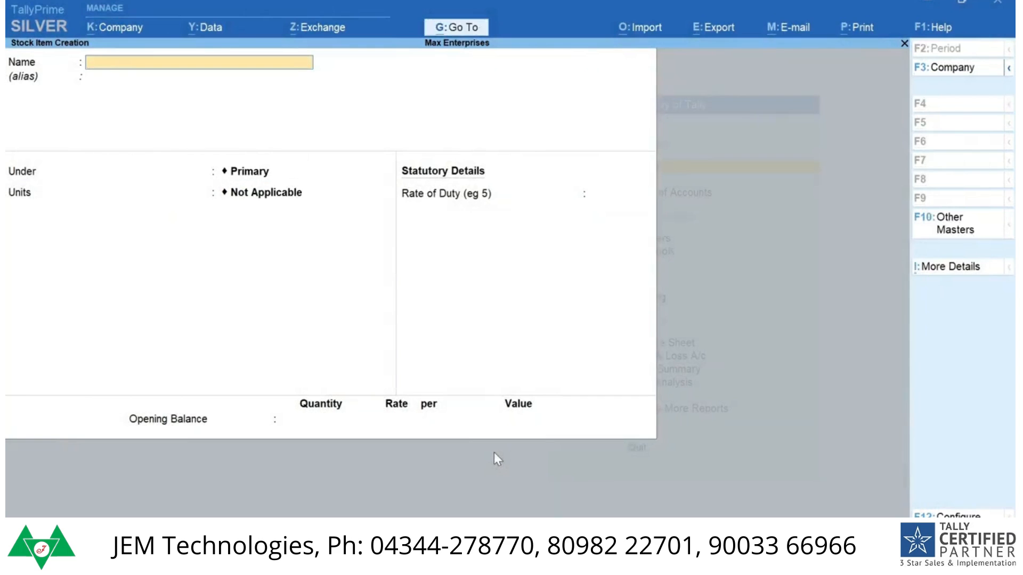
# Step: Name the next stock item Intel Core I7-9700K Processor and place it under the Processors stock group
pyautogui.write('Intel Core I7-9700K Processor')
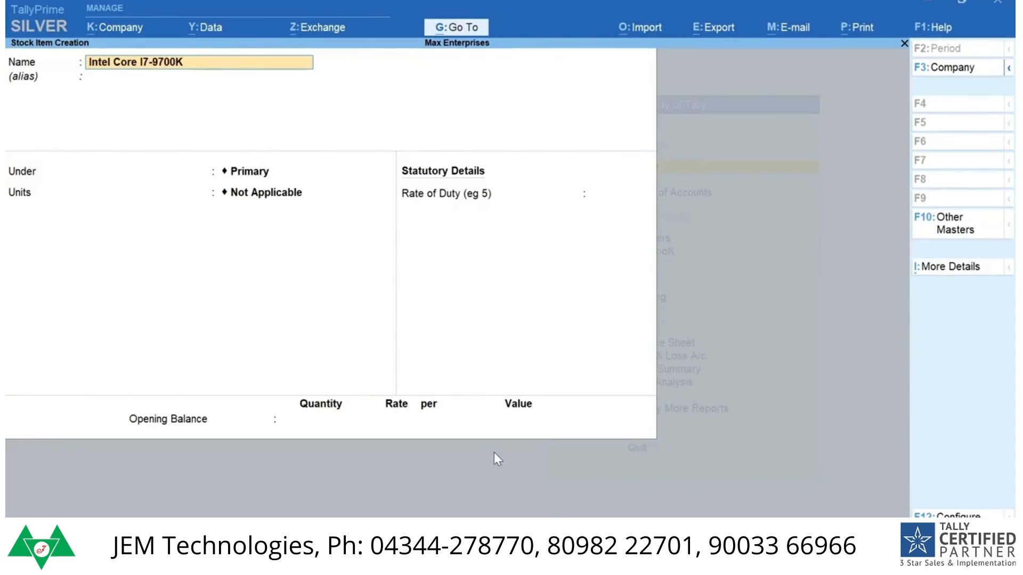
pyautogui.press('Return')
pyautogui.press('Return')
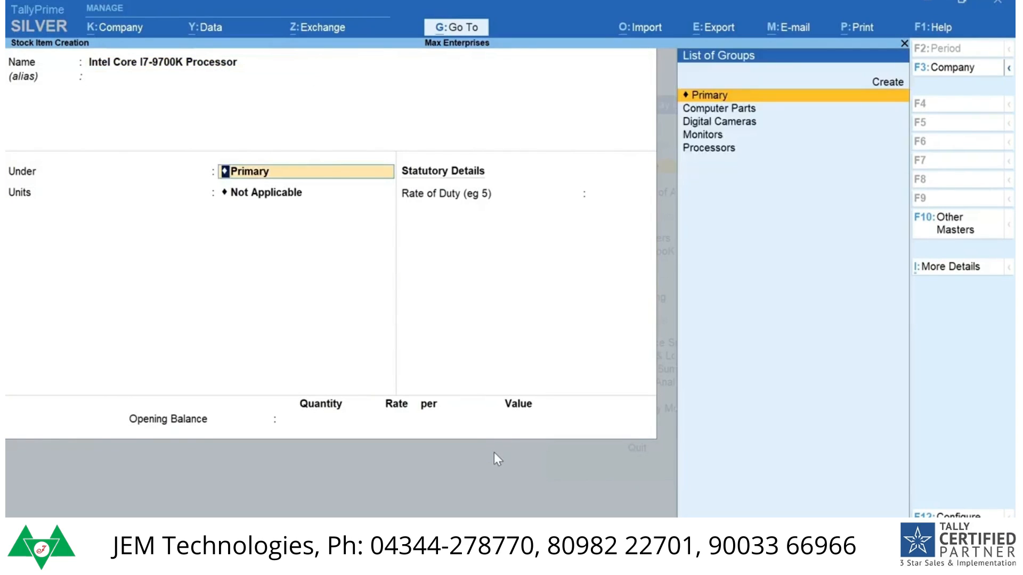
pyautogui.press('Down')
pyautogui.press('Down')
pyautogui.press('Down')
pyautogui.press('Down')
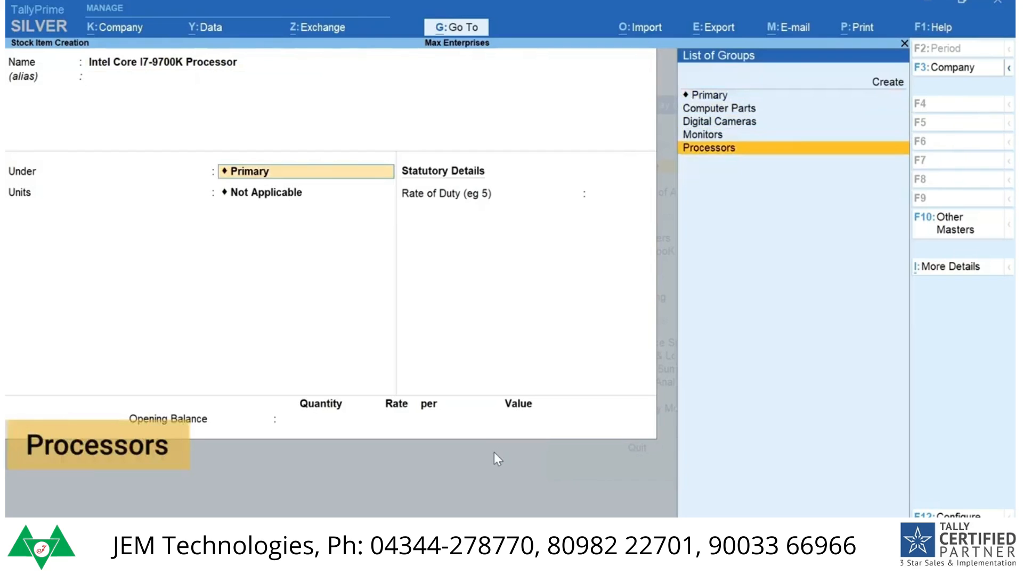
pyautogui.press('Return')
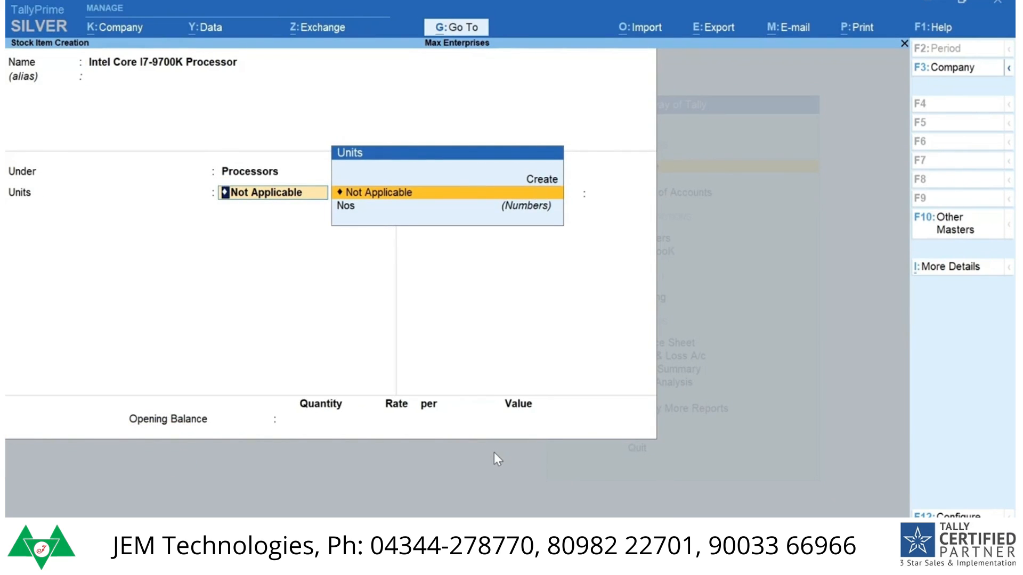
# Step: Set the processor item's unit to Nos and save the stock item
pyautogui.press('Down')
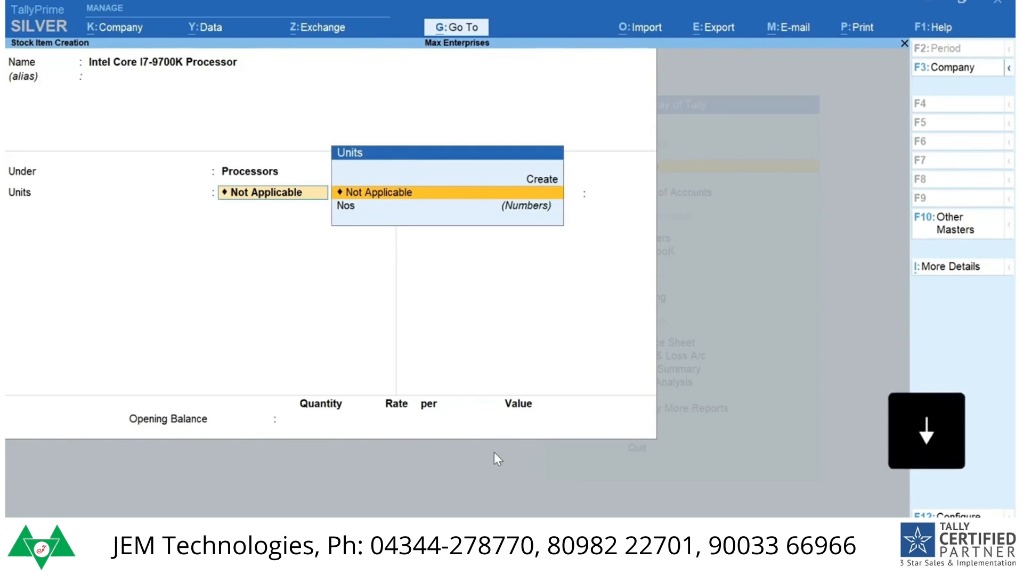
pyautogui.press('Return')
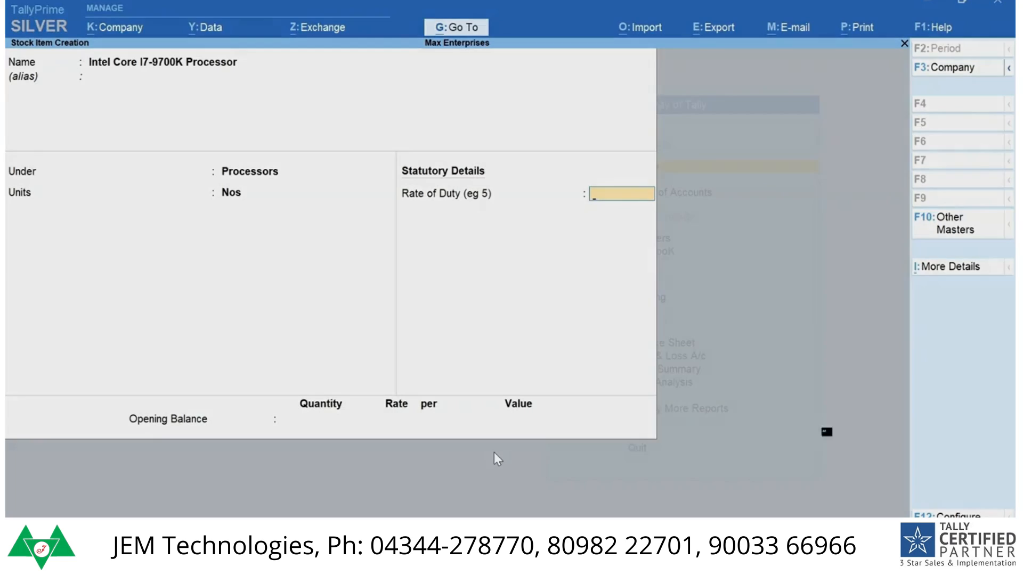
pyautogui.hotkey('alt', 'c')
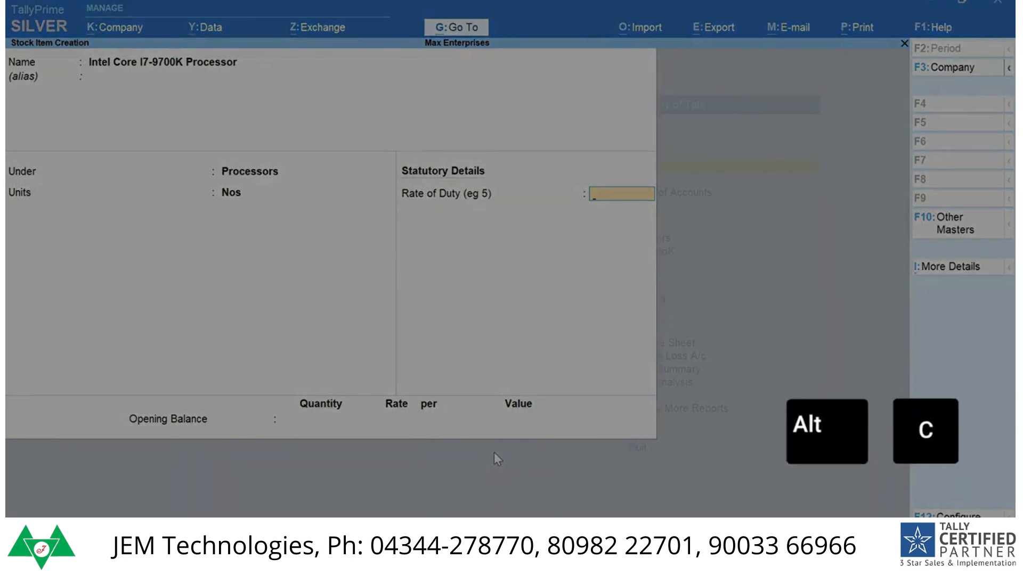
pyautogui.hotkey('ctrl', 'a')
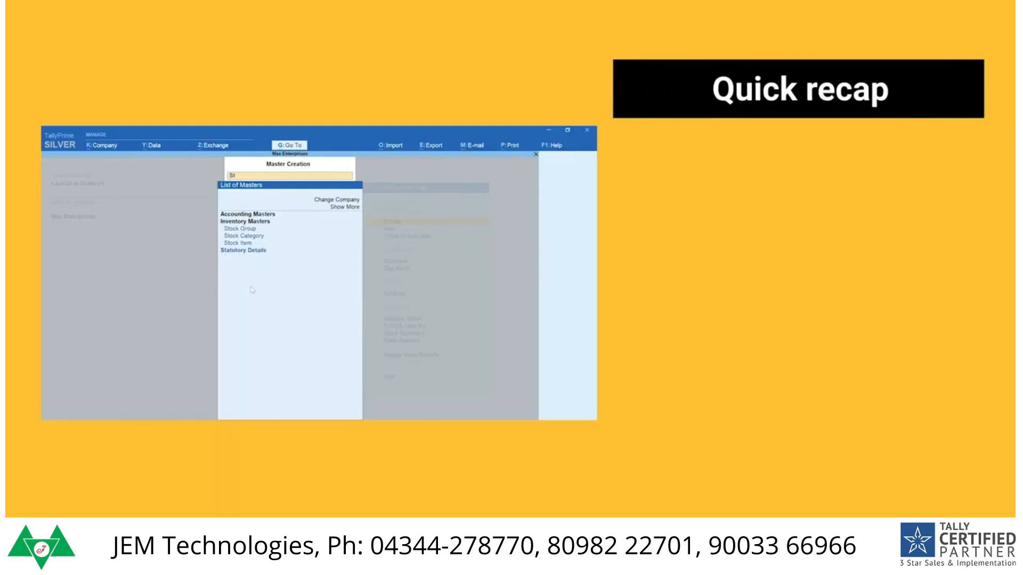
pyautogui.write('ock')
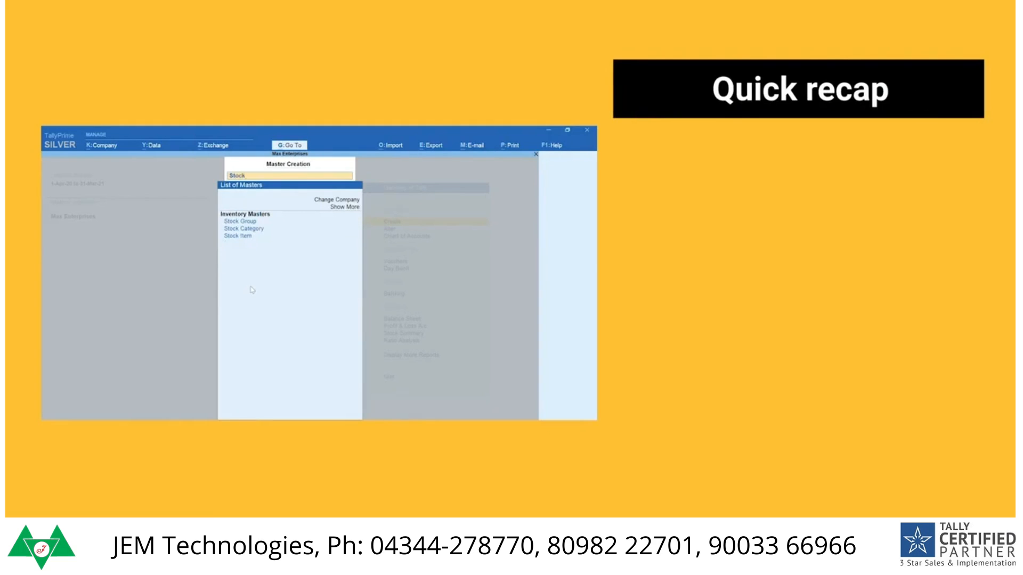
pyautogui.press('Down')
pyautogui.press('Return')
pyautogui.write('Computer')
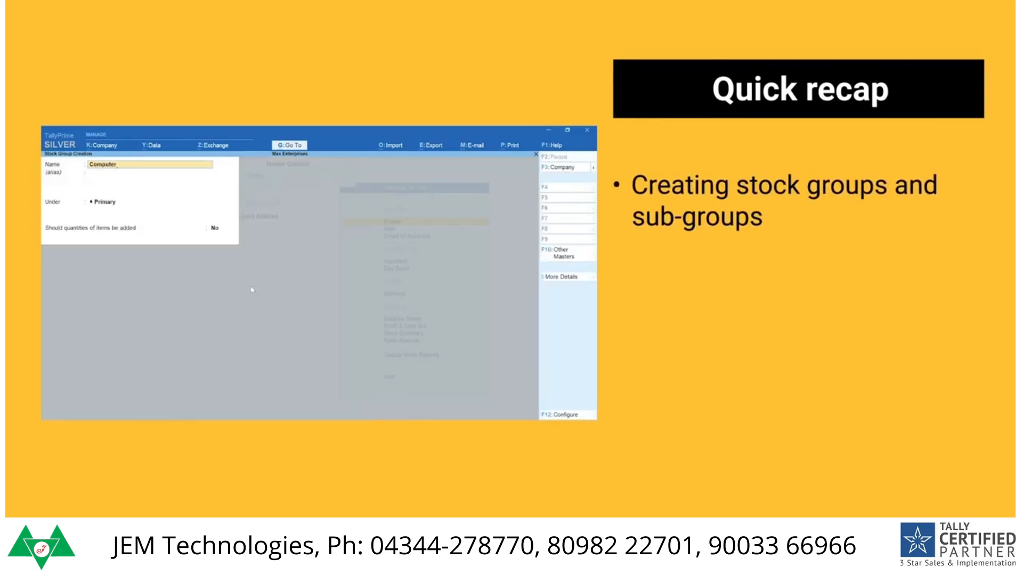
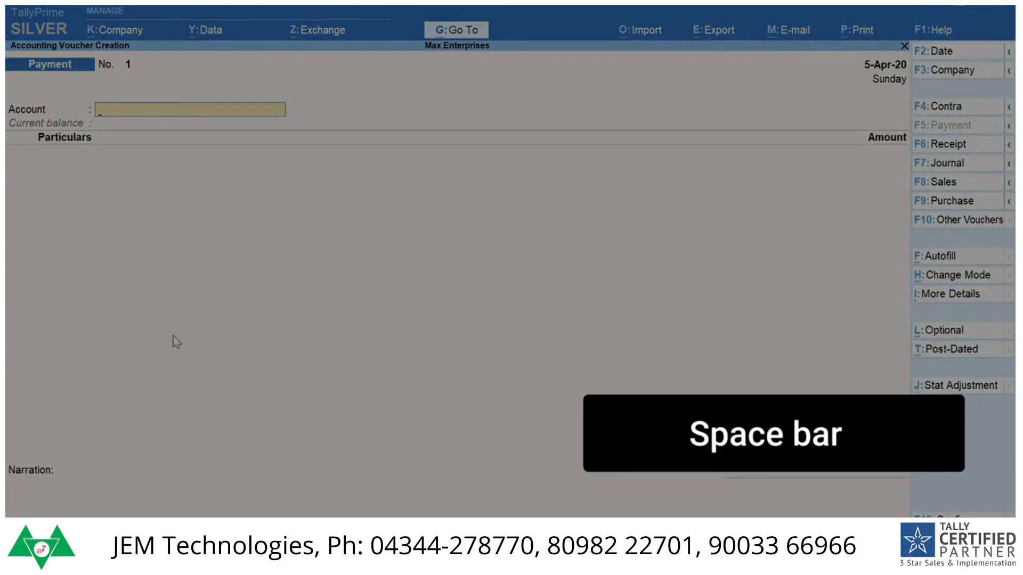
# Step: Fill the payment voucher with ICICI Bank as the account and a Rent entry of 15,000
pyautogui.press('space')
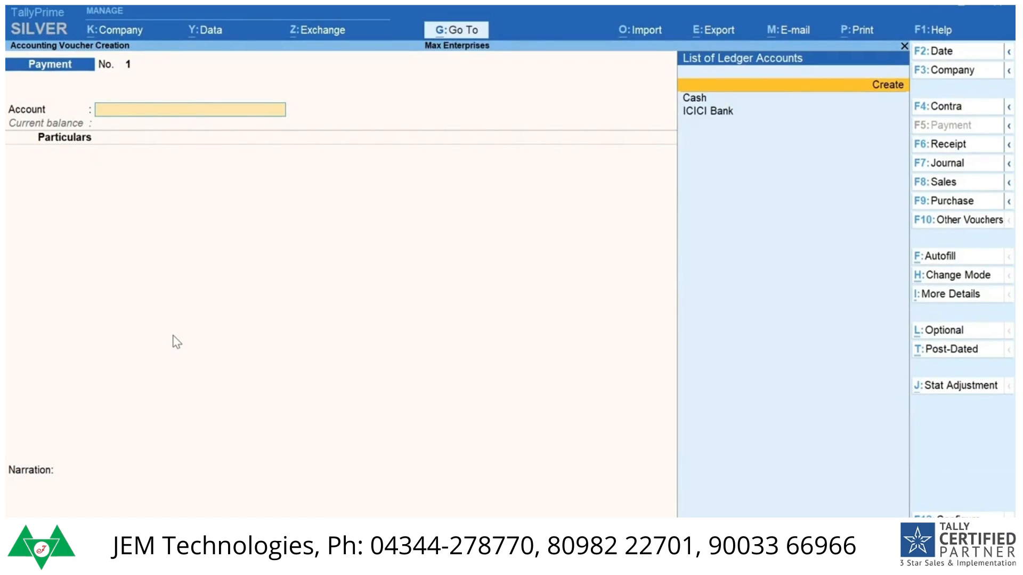
pyautogui.press('Down')
pyautogui.press('Down')
pyautogui.press('Return')
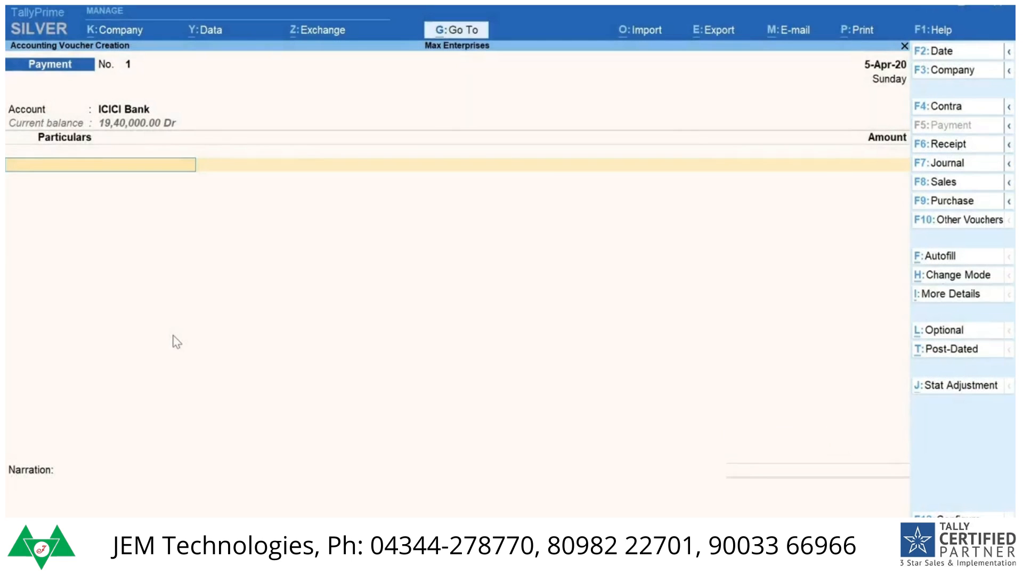
pyautogui.press('space')
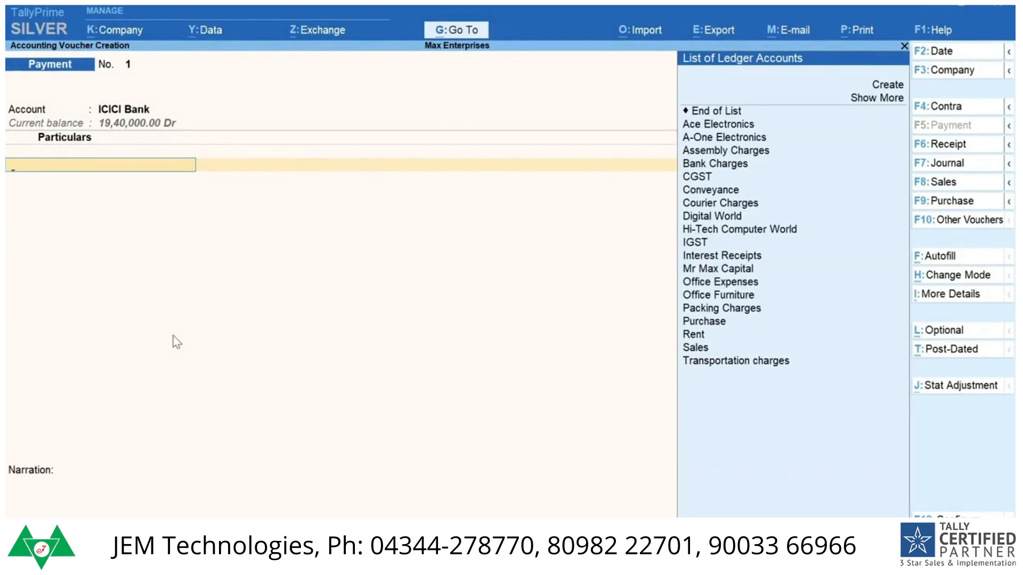
pyautogui.write('Rent')
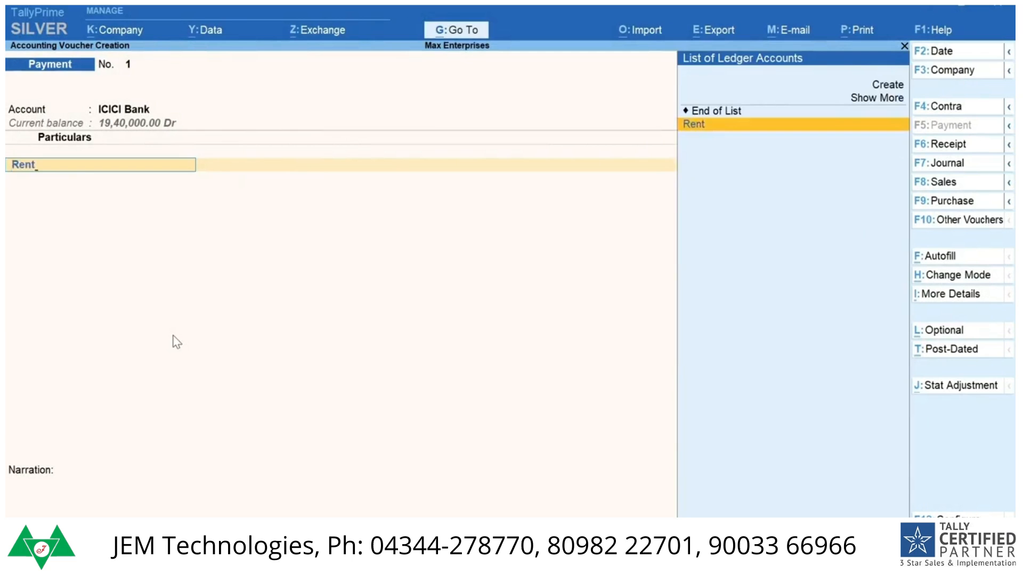
pyautogui.press('Return')
pyautogui.write('15000')
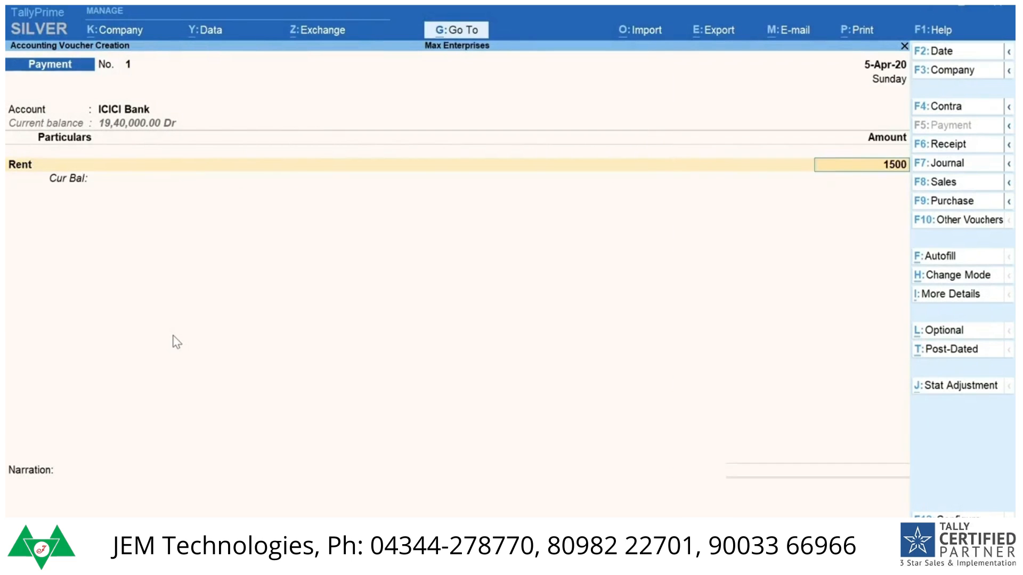
pyautogui.press('Return')
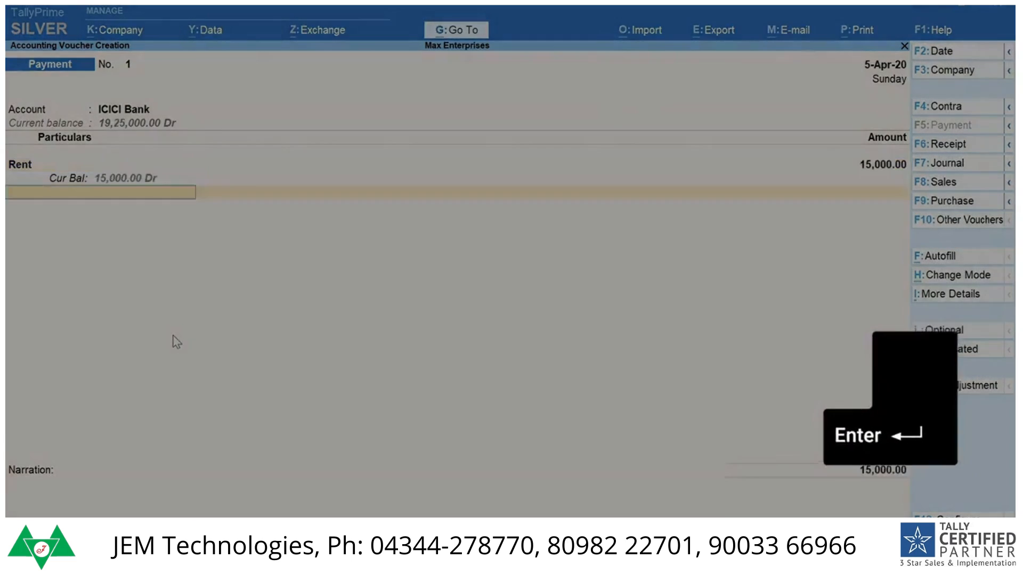
pyautogui.press('Return')
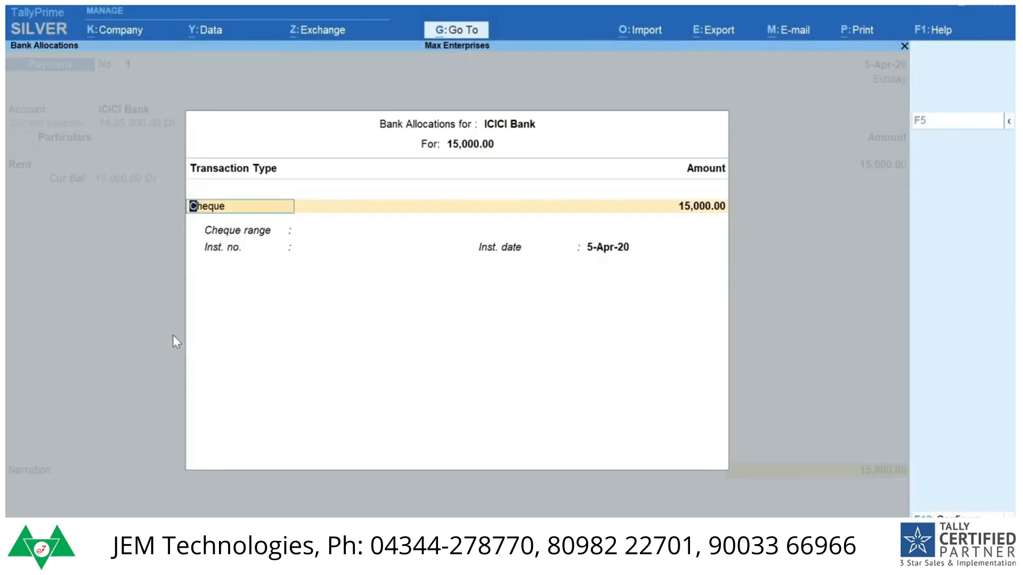
# Step: Allocate the bank payment as Cheque with range Not Applicable and instrument number 006452, then save the payment voucher
pyautogui.press('BackSpace')
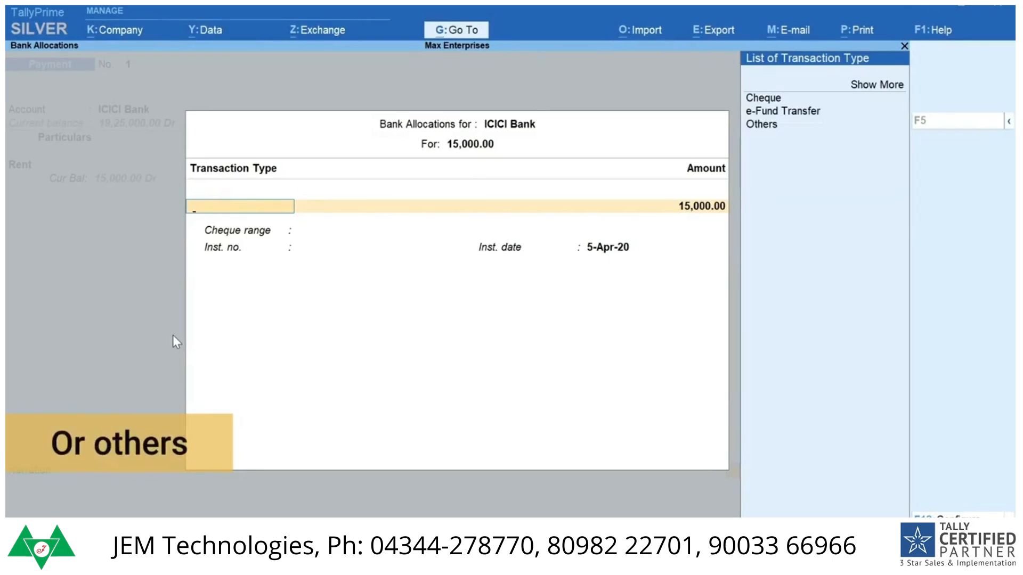
pyautogui.press('Down')
pyautogui.press('Down')
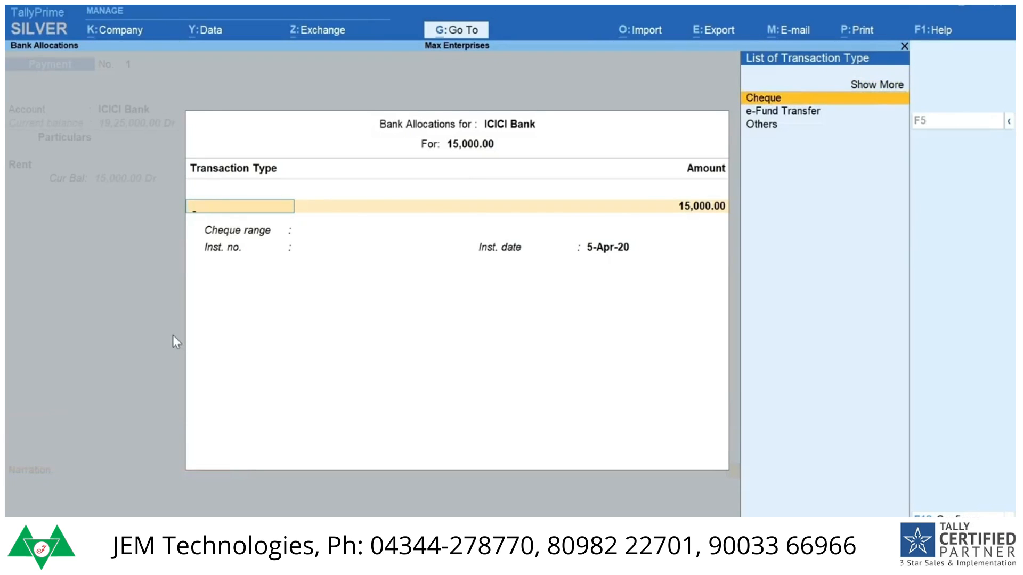
pyautogui.press('Return')
pyautogui.press('Return')
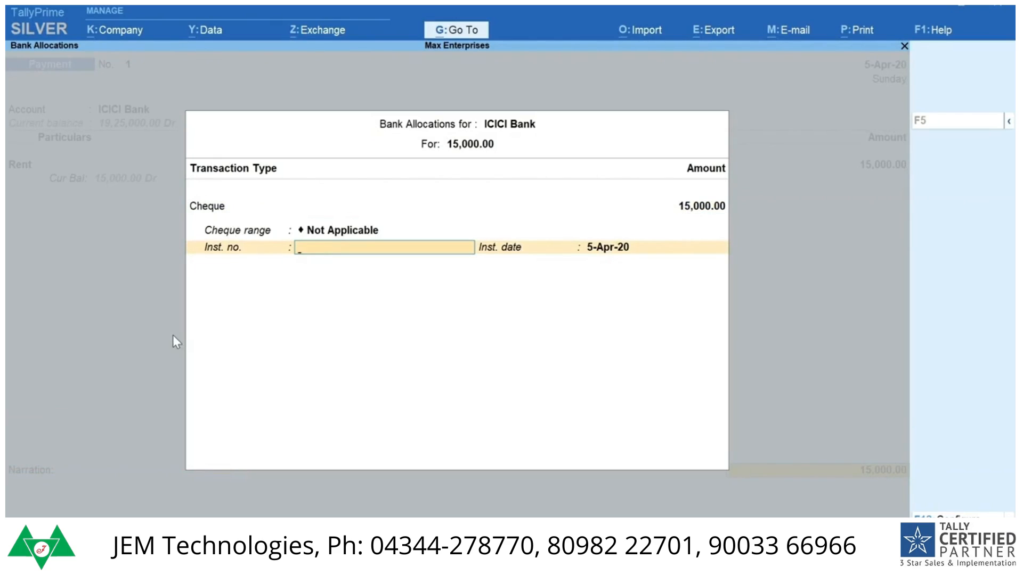
pyautogui.write('006452')
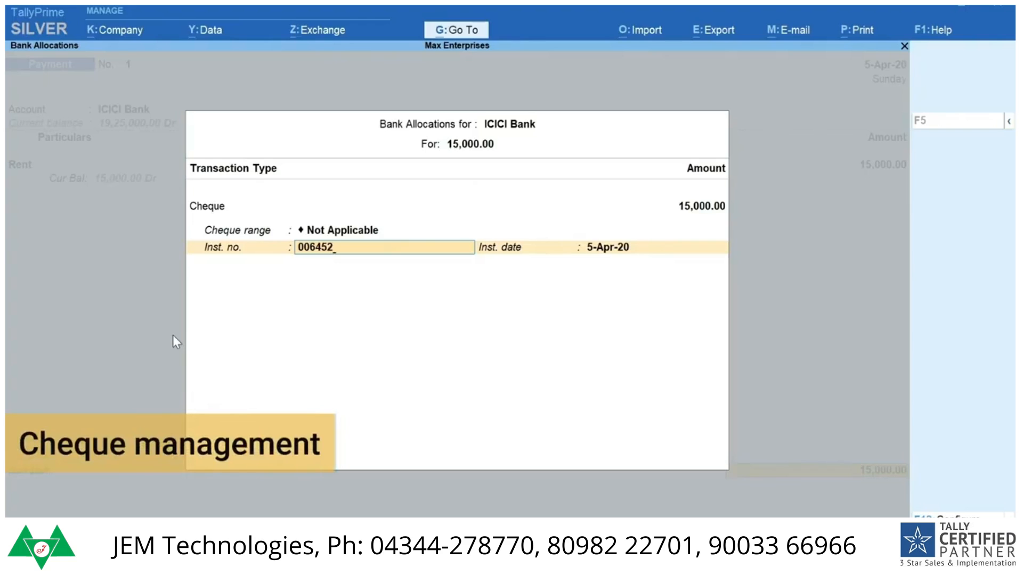
pyautogui.press('Return')
pyautogui.press('Return')
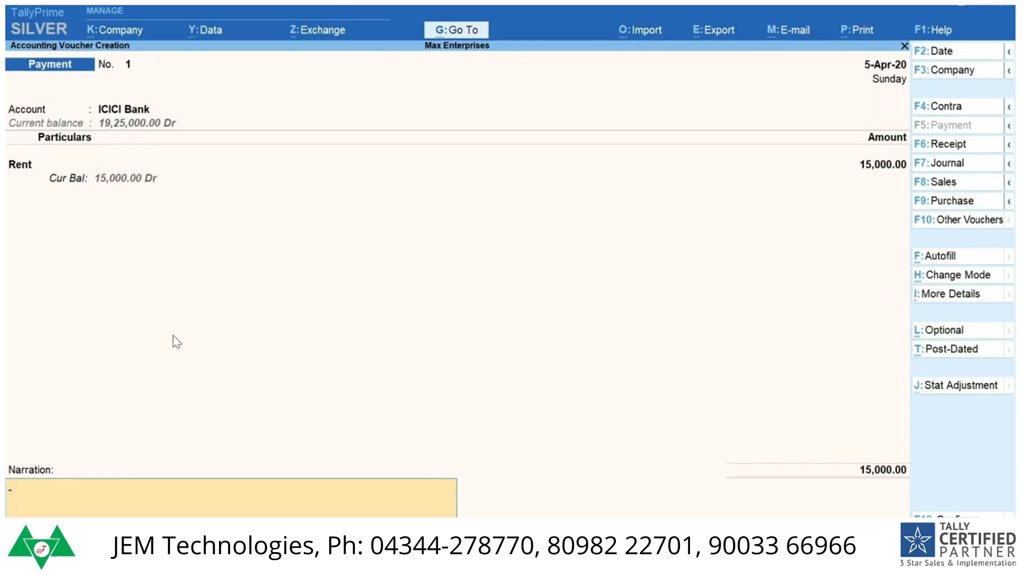
pyautogui.hotkey('ctrl', 'l')
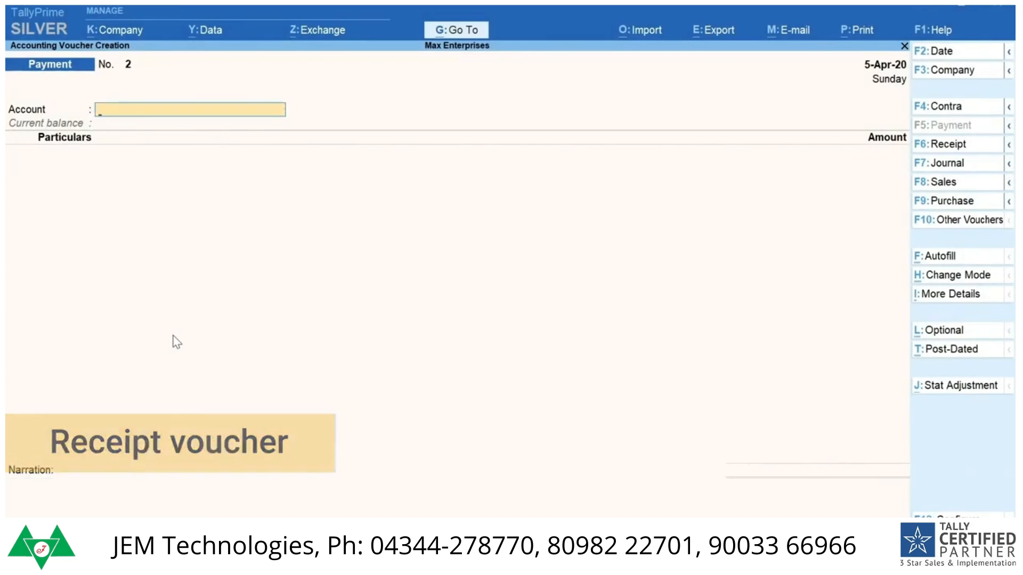
# Step: Switch to a receipt voucher and enter ICICI Bank as the account with Interest Receipts of 19,000
pyautogui.press('F6')
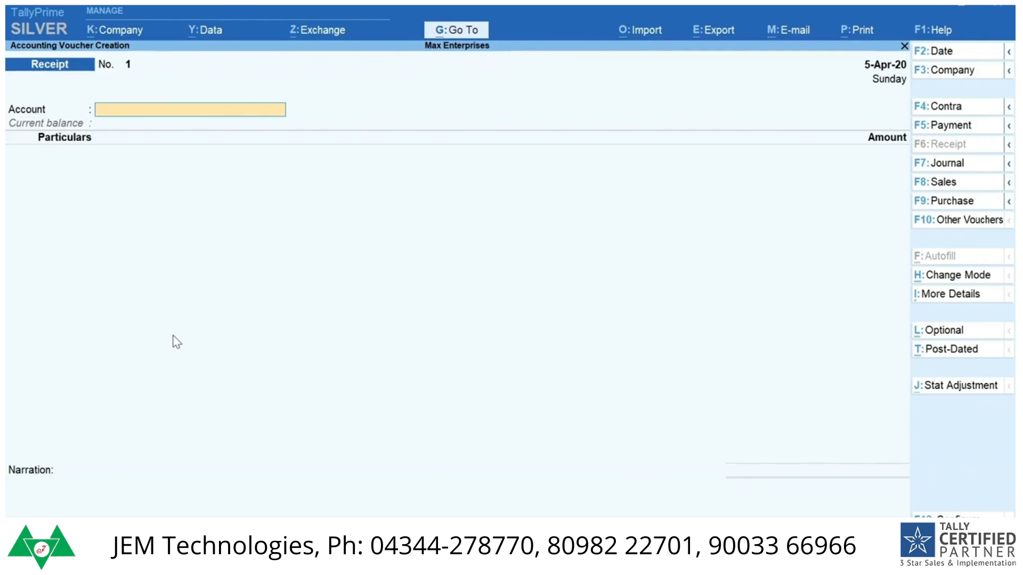
pyautogui.write('Ic')
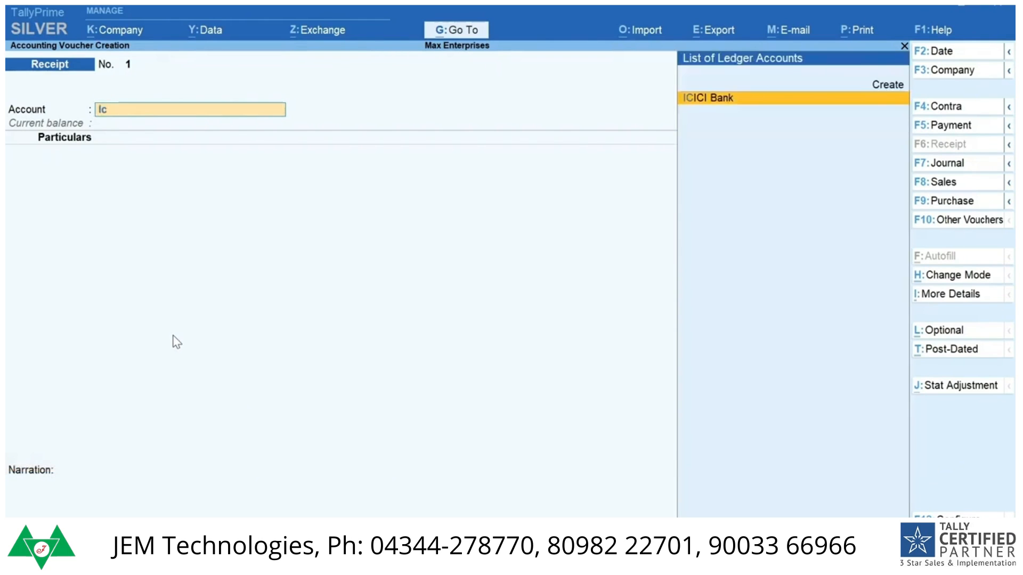
pyautogui.press('Return')
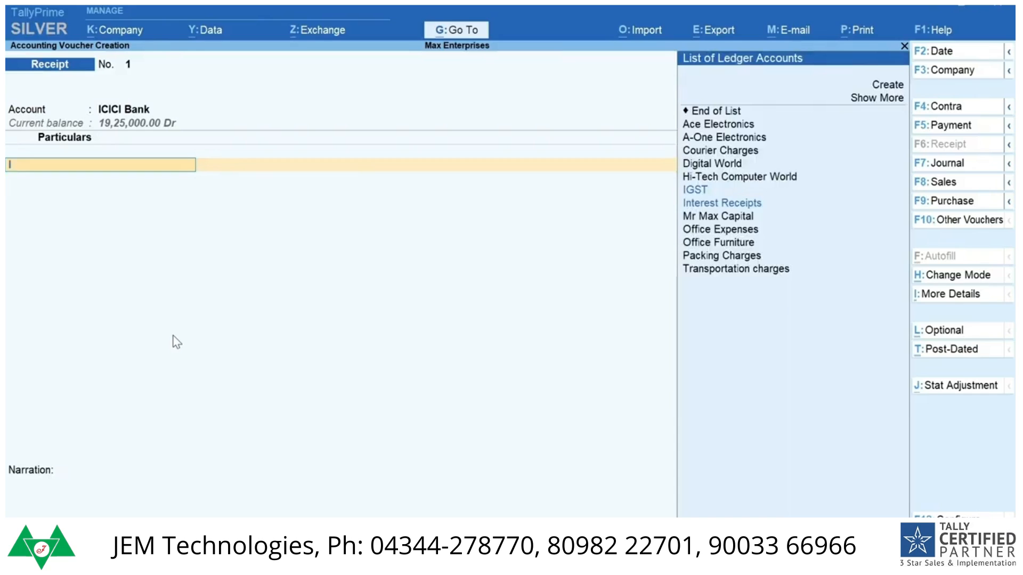
pyautogui.write('In')
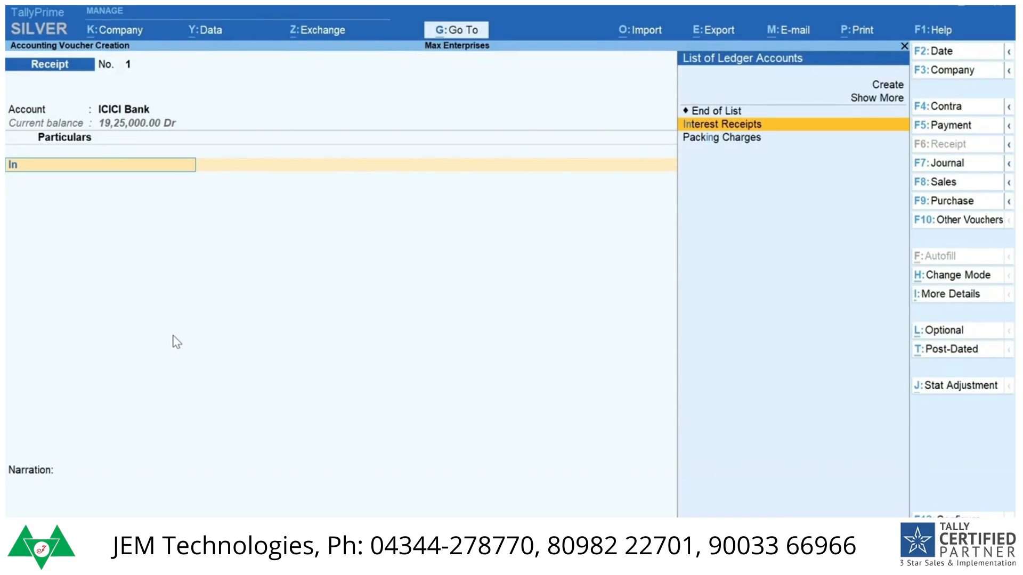
pyautogui.write('t')
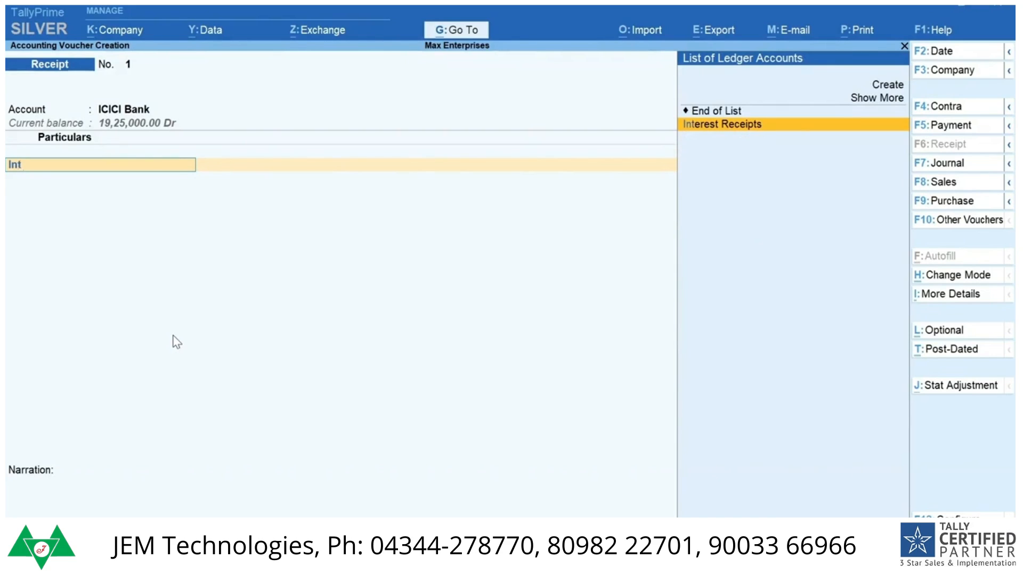
pyautogui.press('Return')
pyautogui.write('19000')
pyautogui.press('Return')
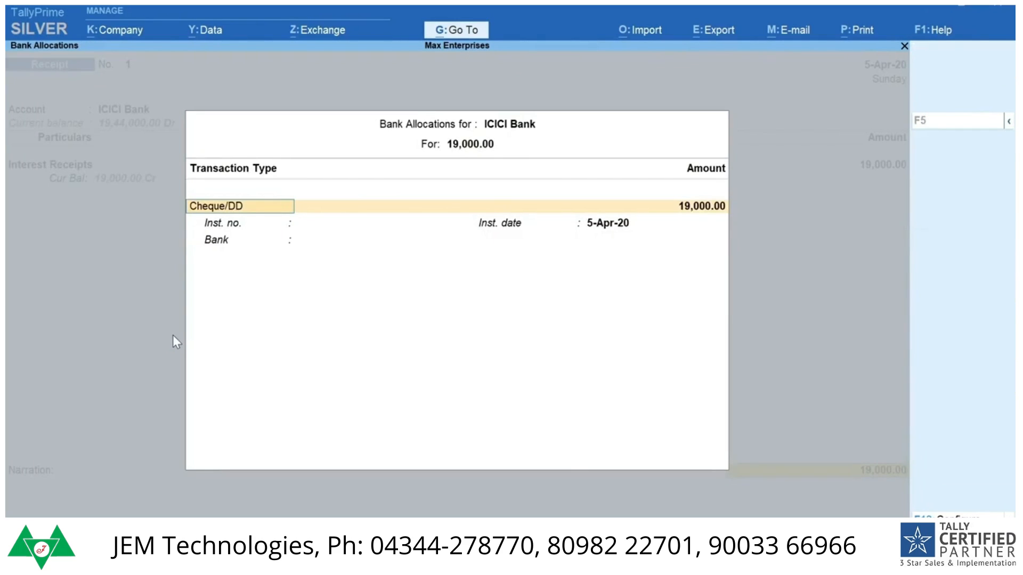
# Step: Allocate the bank receipt as Cheque/DD with instrument number 005643 and bank Hdfc, then save the receipt voucher
pyautogui.press('Return')
pyautogui.press('Return')
pyautogui.write('005643')
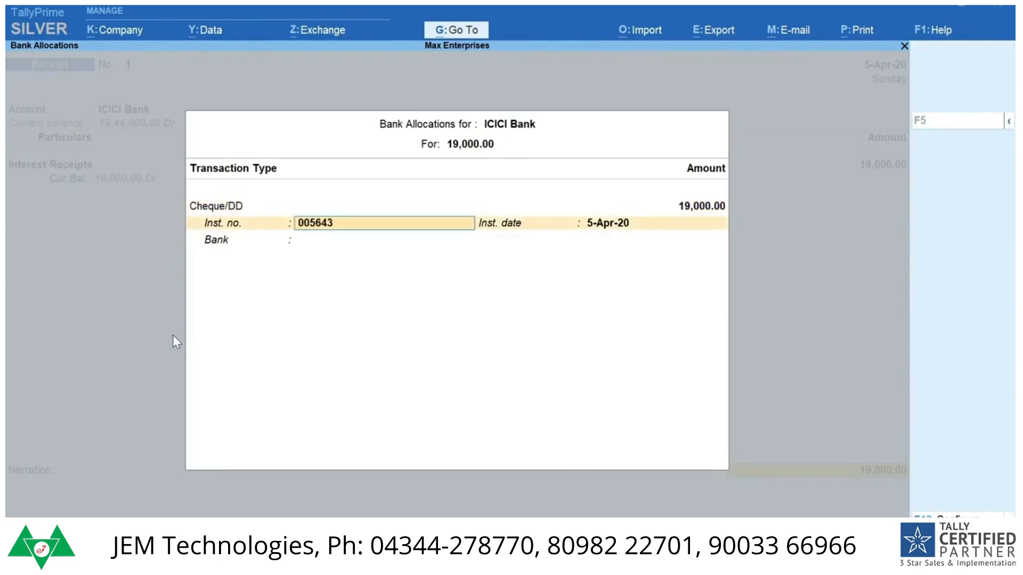
pyautogui.press('Return')
pyautogui.write('Hdfc')
pyautogui.press('Return')
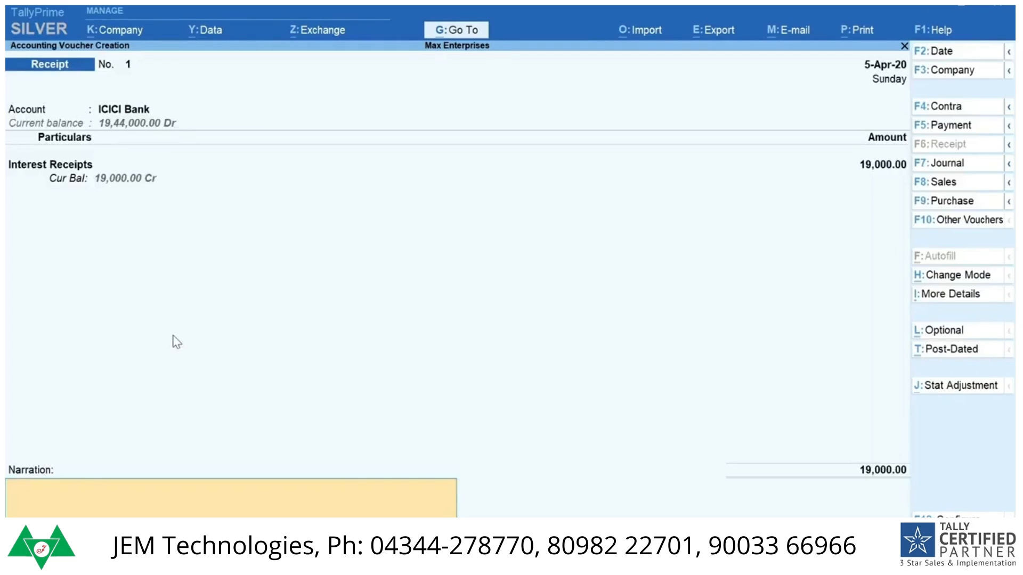
pyautogui.press('Return')
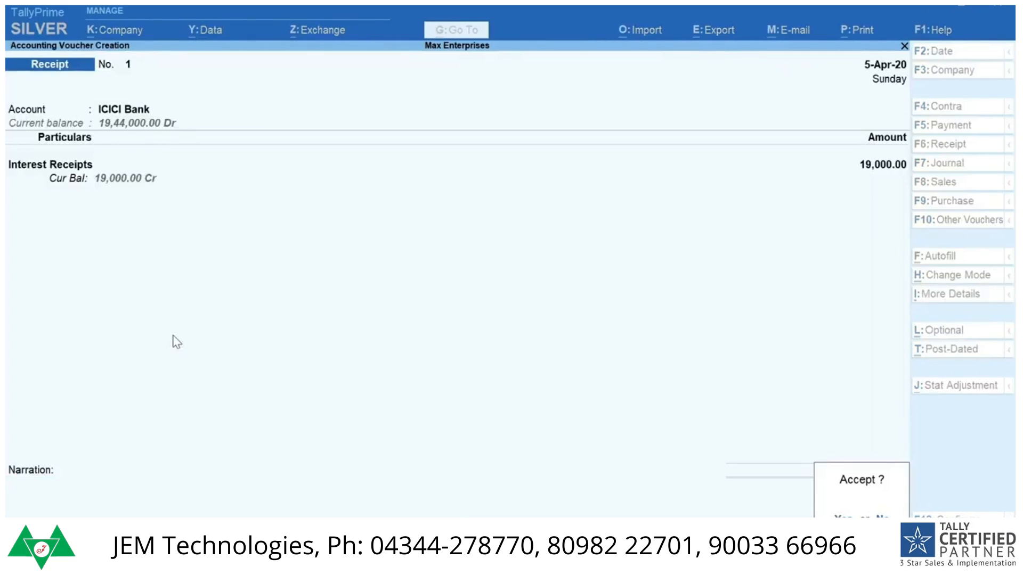
pyautogui.press('Return')
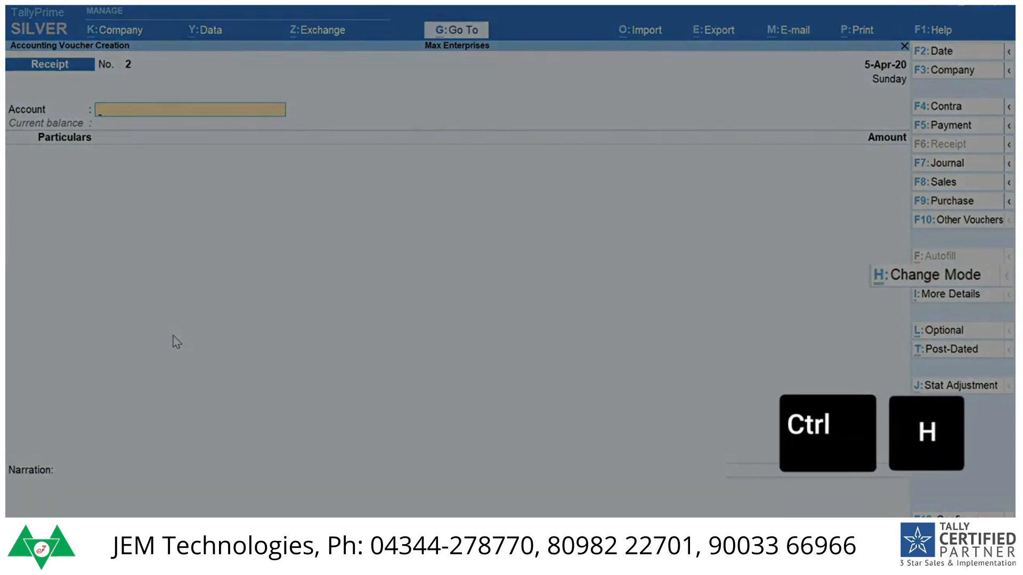
# Step: Change the receipt voucher mode to Double Entry
pyautogui.hotkey('ctrl', 'h')
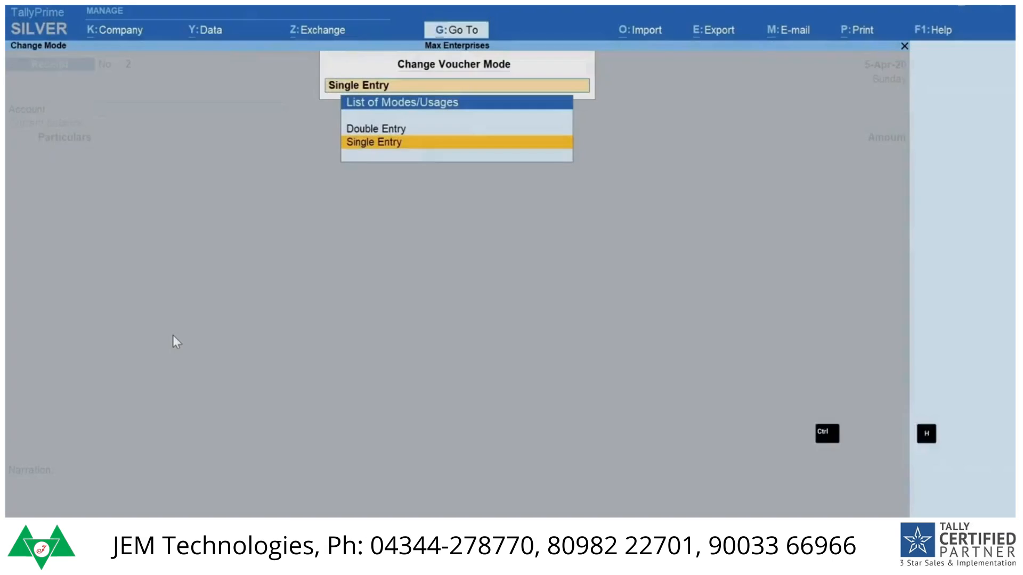
pyautogui.press('Up')
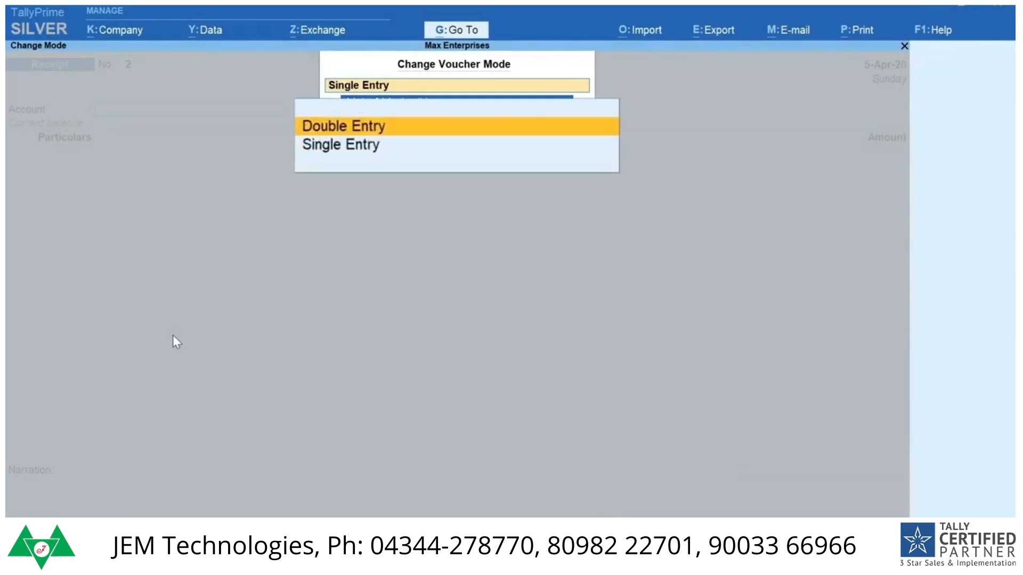
pyautogui.press('Return')
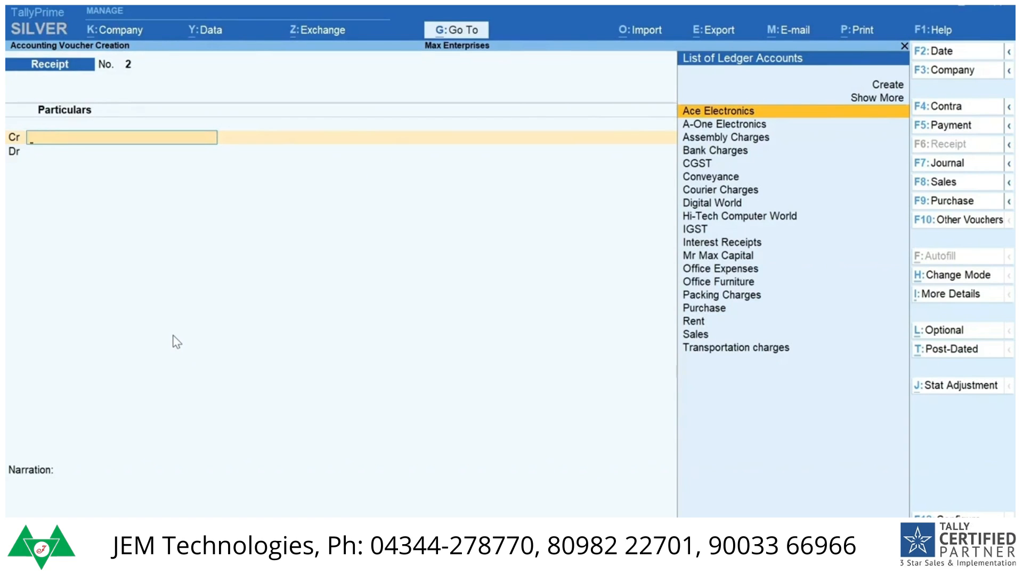
# Step: Find the Daily Entries report among the common reports and open it
pyautogui.hotkey('alt', 'g')
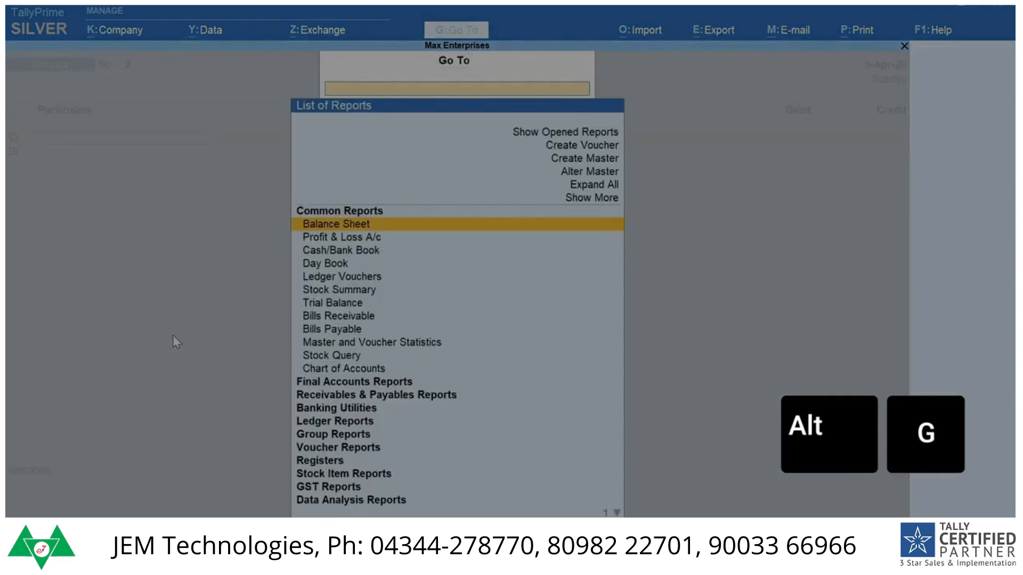
pyautogui.write('D')
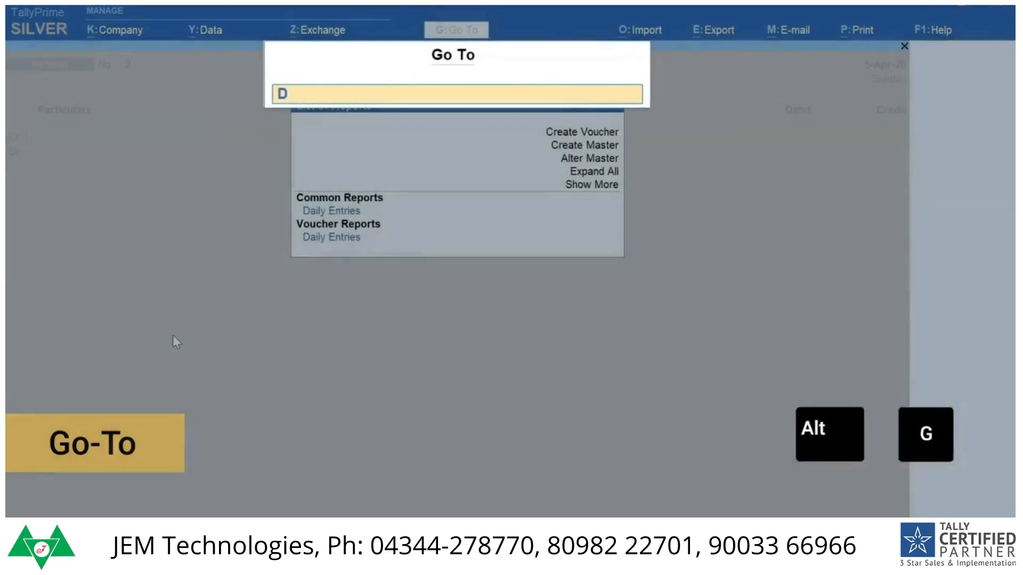
pyautogui.write('aily')
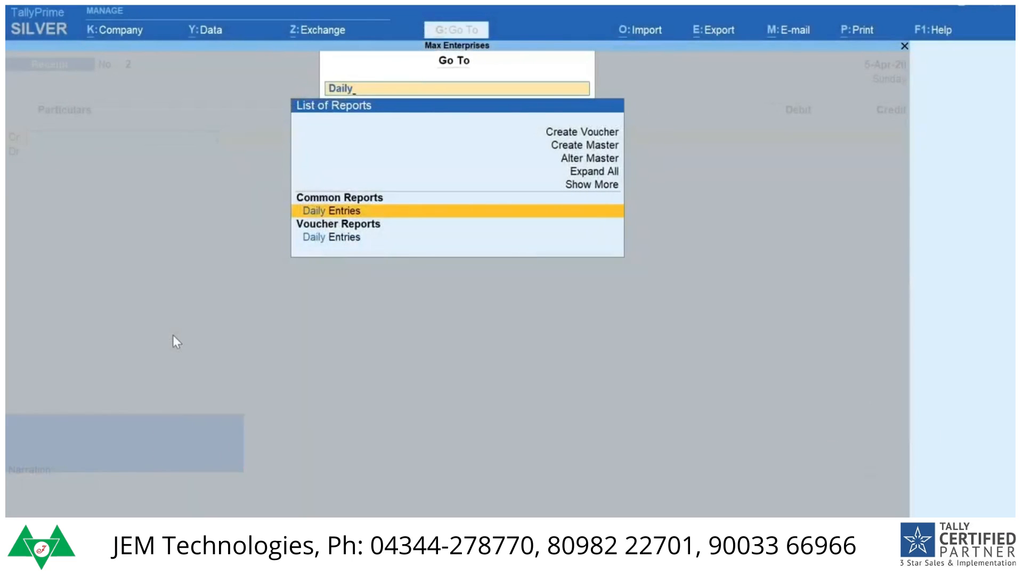
pyautogui.press('Return')
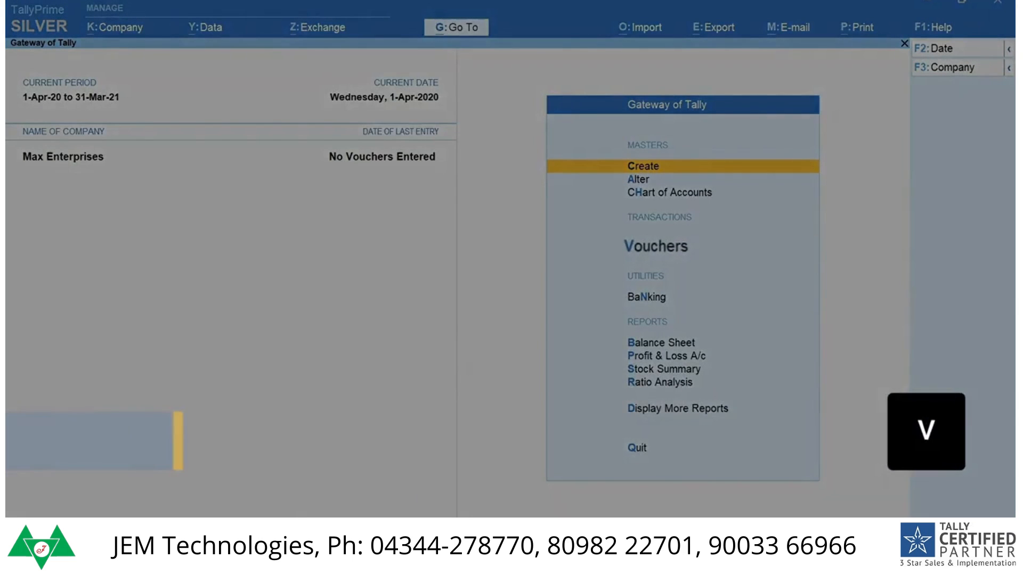
# Step: Open voucher entry and look up the Delivery Note among the other voucher types, then leave the list
pyautogui.press('v')
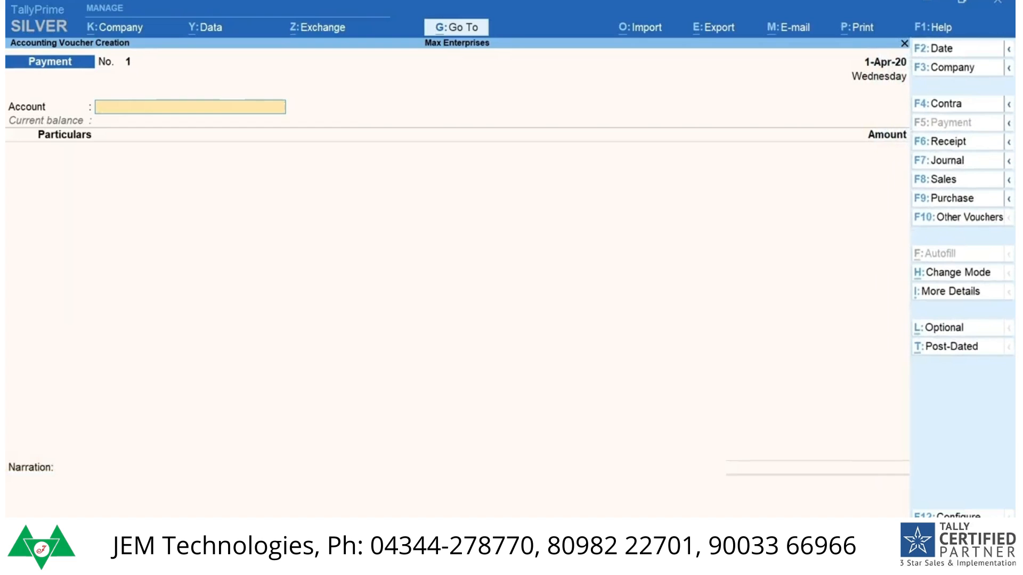
pyautogui.press('F10')
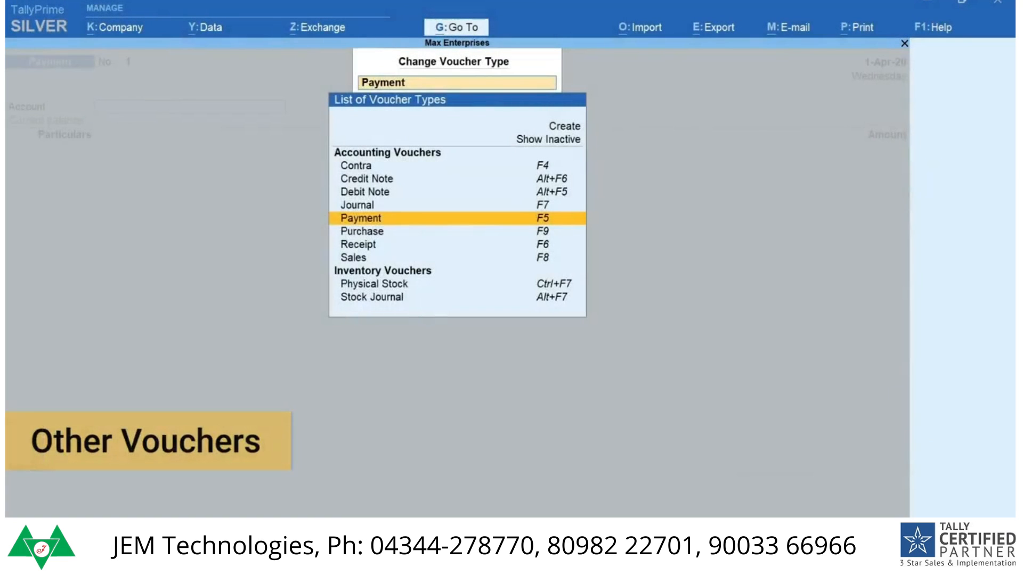
pyautogui.write('Deliv')
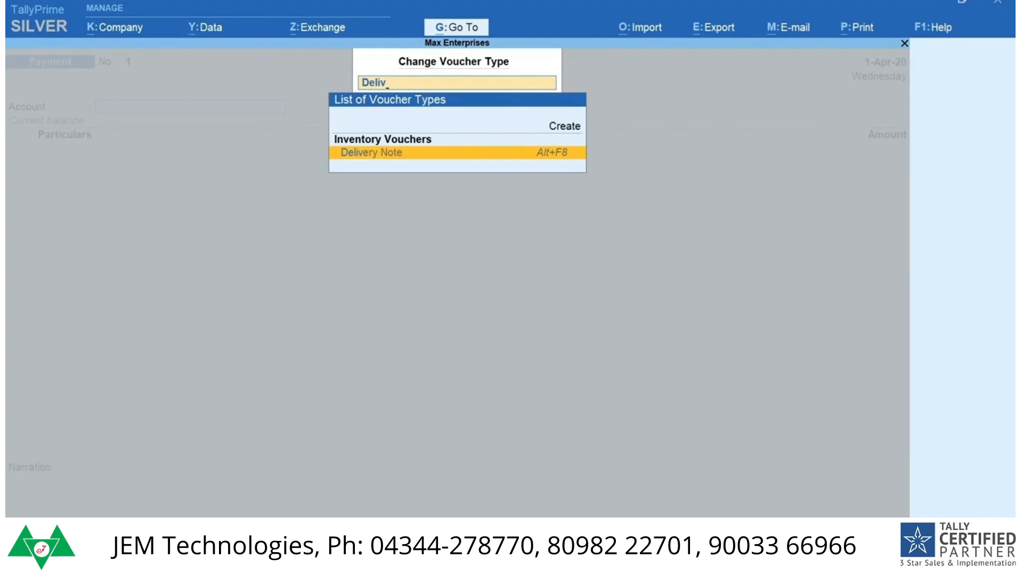
pyautogui.press('Escape')
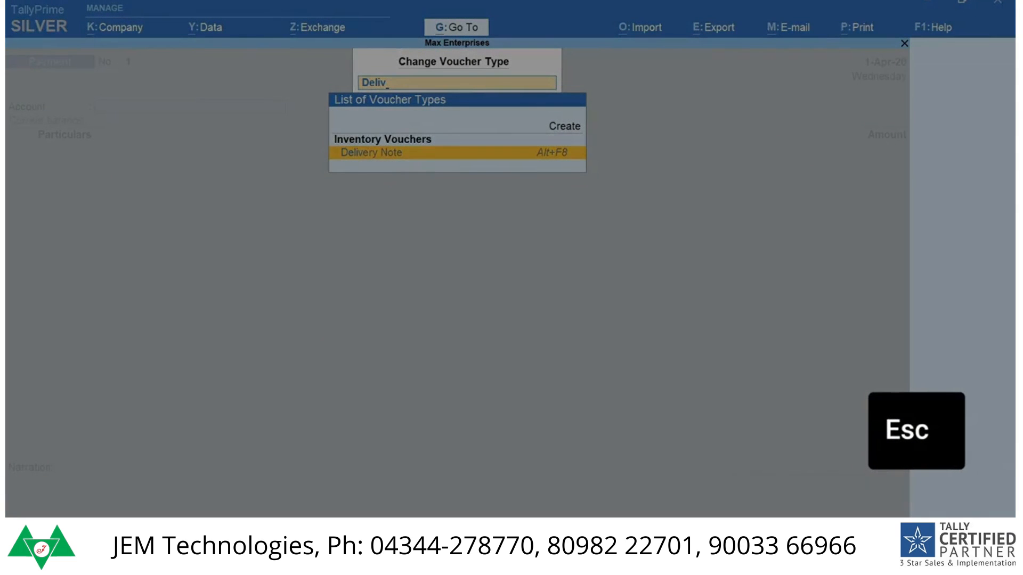
pyautogui.press('Escape')
# Step: Start a purchase voucher, review the available voucher modes and choose Item Invoice
pyautogui.press('F9')
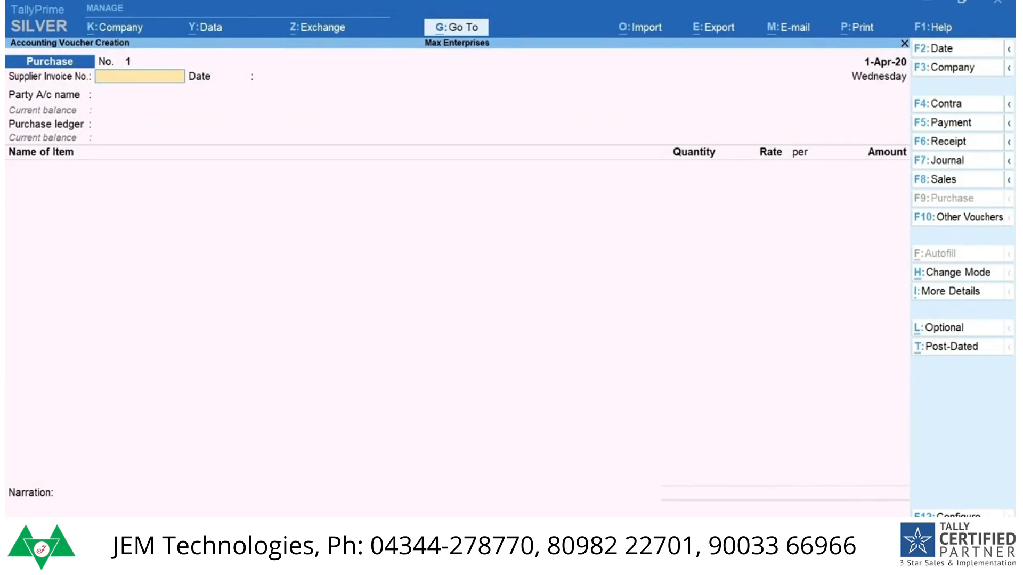
pyautogui.press('ctrl')
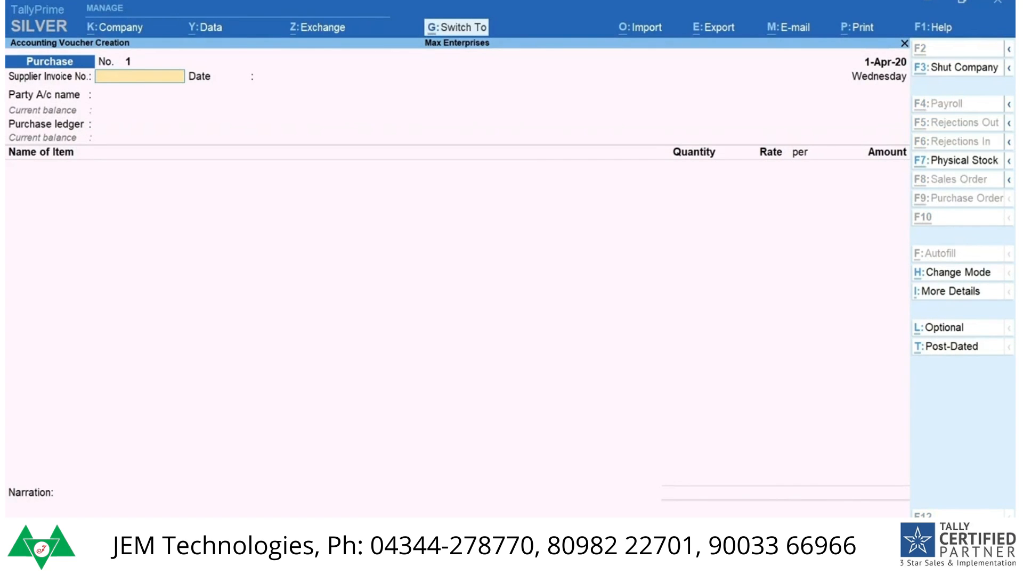
pyautogui.hotkey('ctrl', 'h')
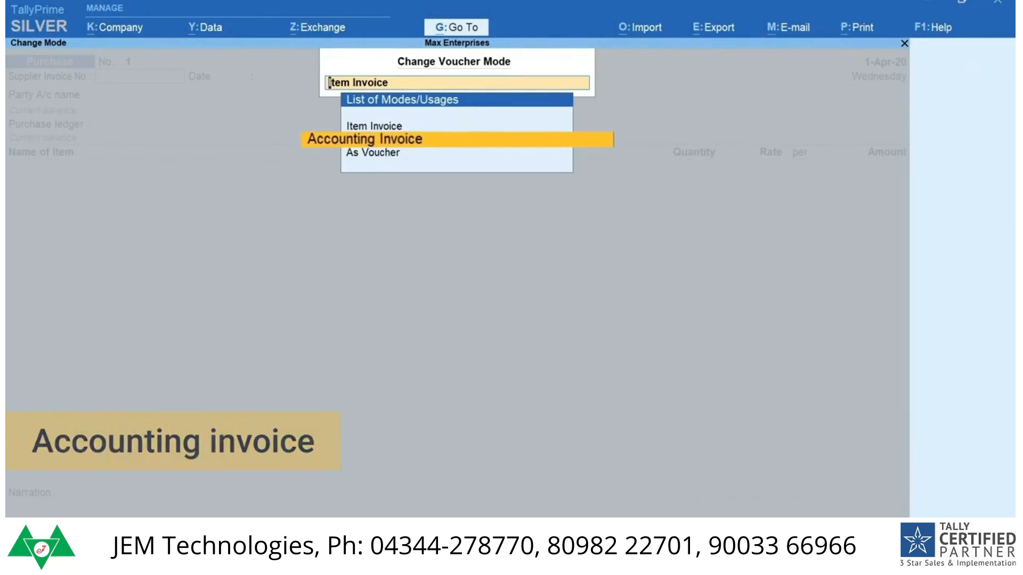
pyautogui.press('Down')
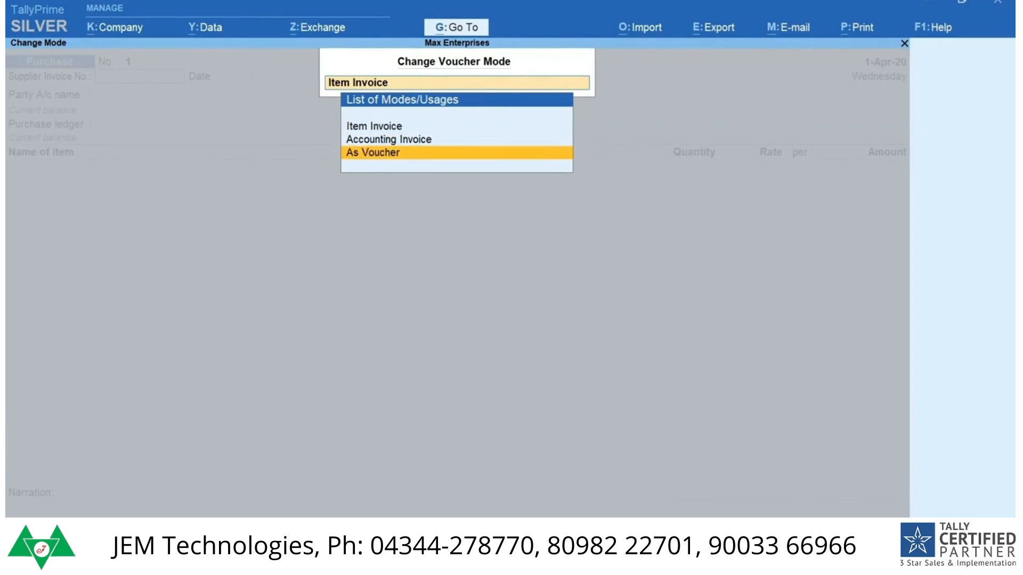
pyautogui.press('Up')
pyautogui.press('Up')
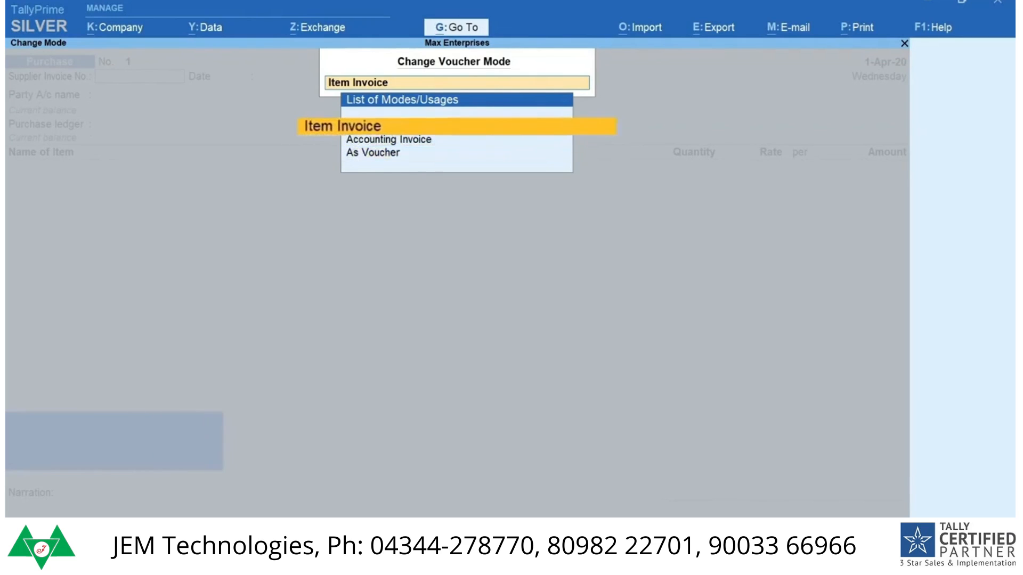
pyautogui.press('Return')
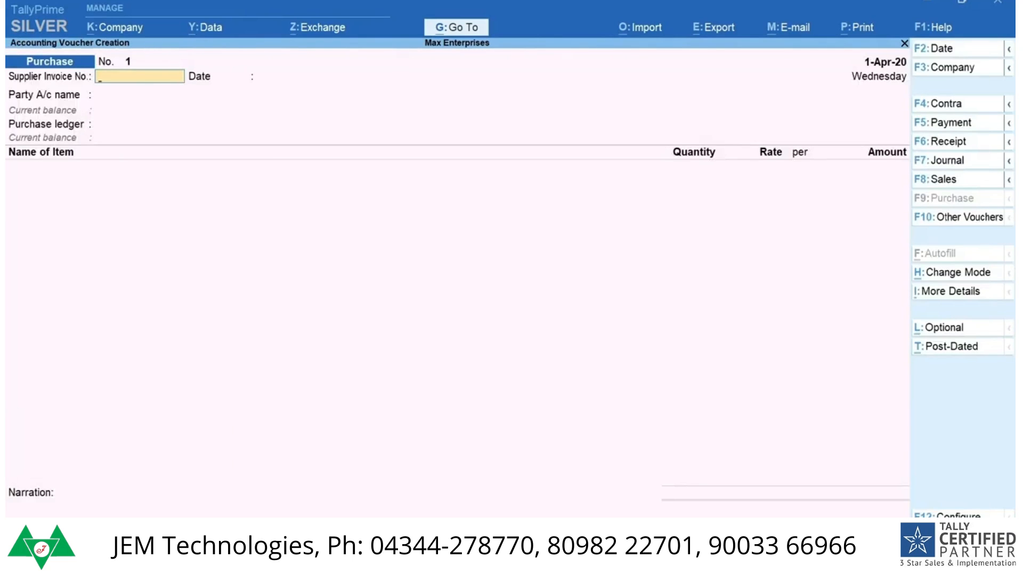
# Step: Date the purchase voucher 4-4 and enter supplier invoice number AE/0027 with invoice date 2-4
pyautogui.press('F2')
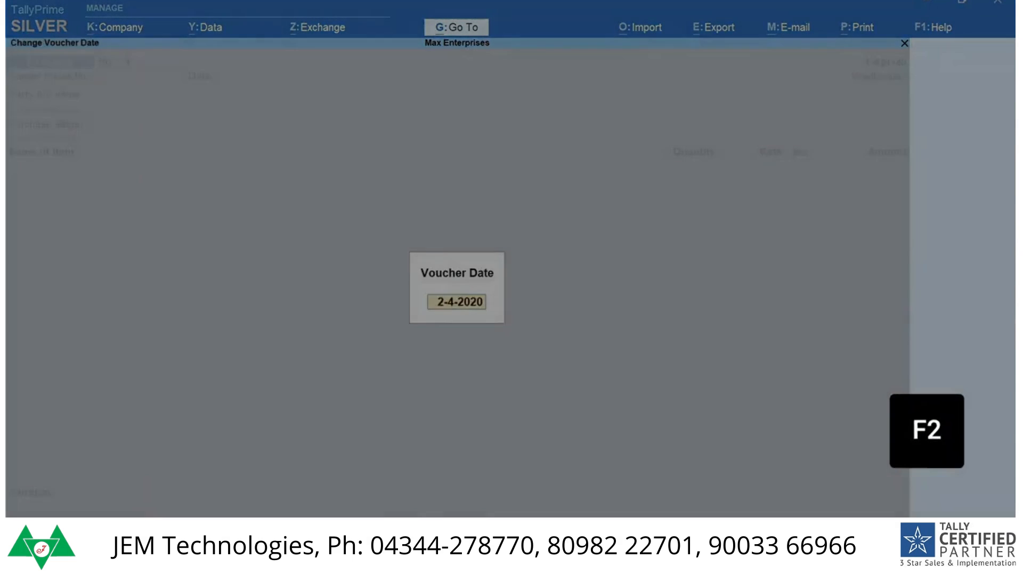
pyautogui.write('4-4')
pyautogui.press('Return')
pyautogui.write('AE')
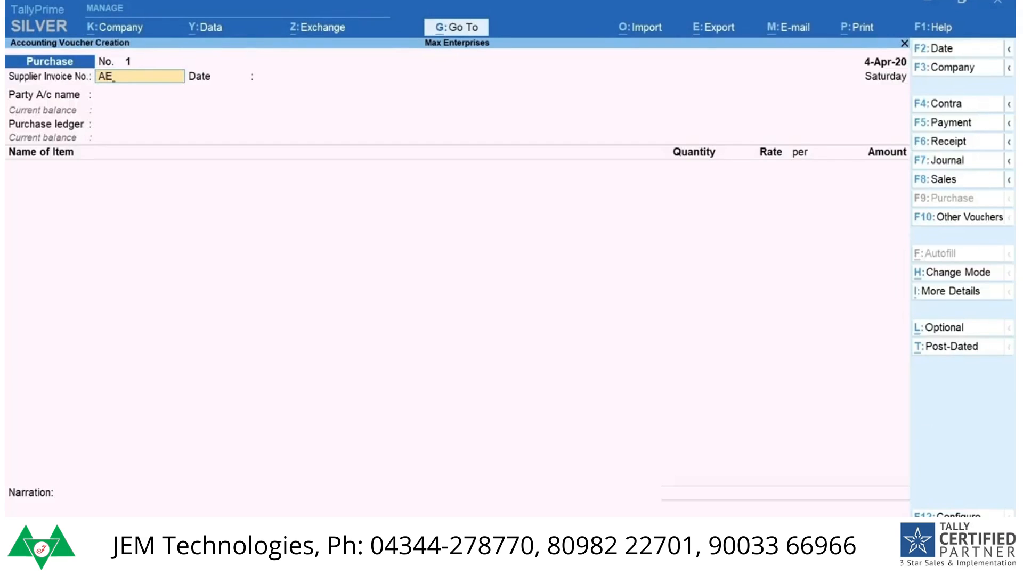
pyautogui.write('/0027')
pyautogui.press('Return')
pyautogui.write('2-4')
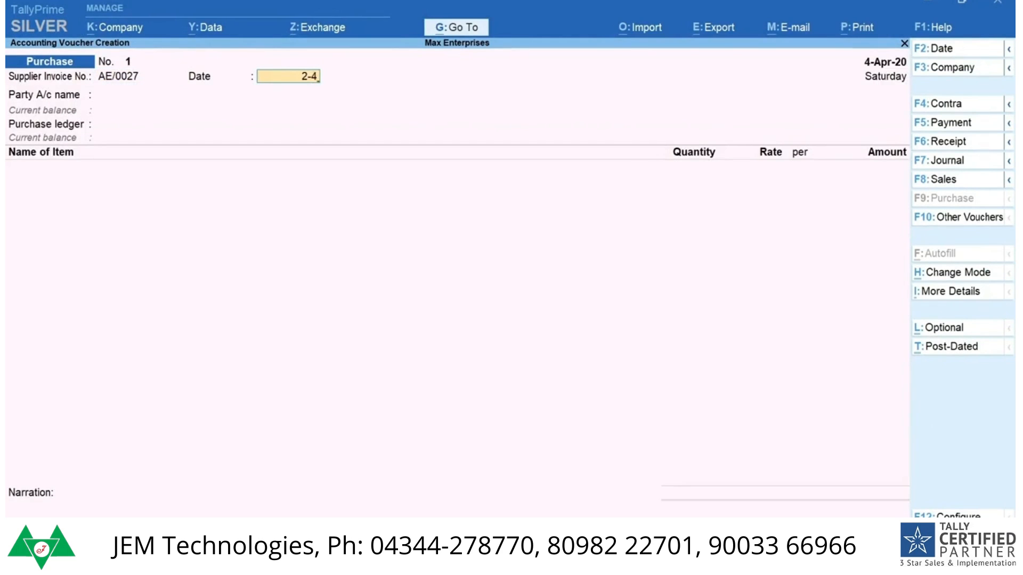
pyautogui.press('Return')
# Step: Choose A-One Electronics as the party, accept its receipt and party details, and select the Purchase ledger
pyautogui.press('Down')
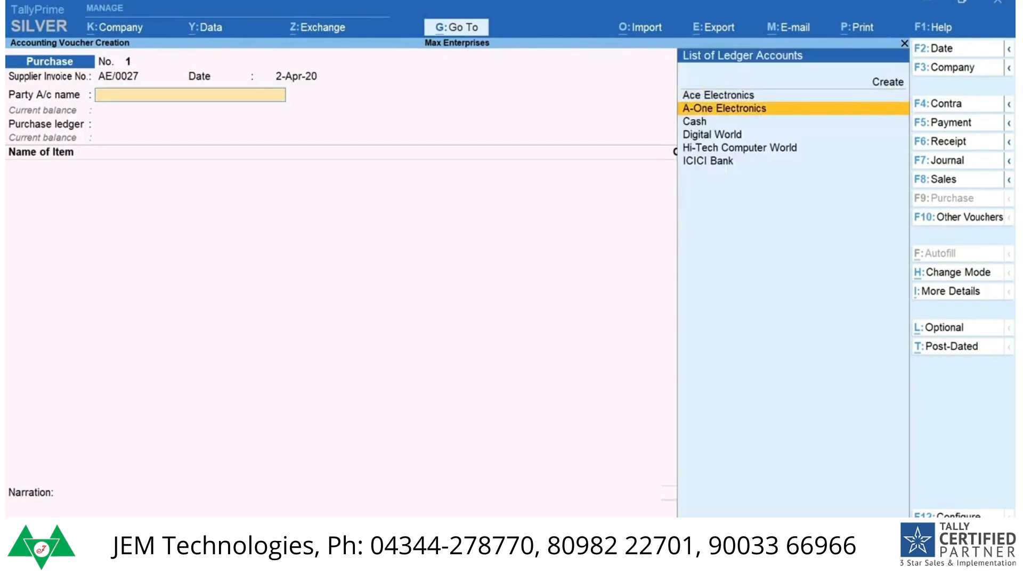
pyautogui.press('Return')
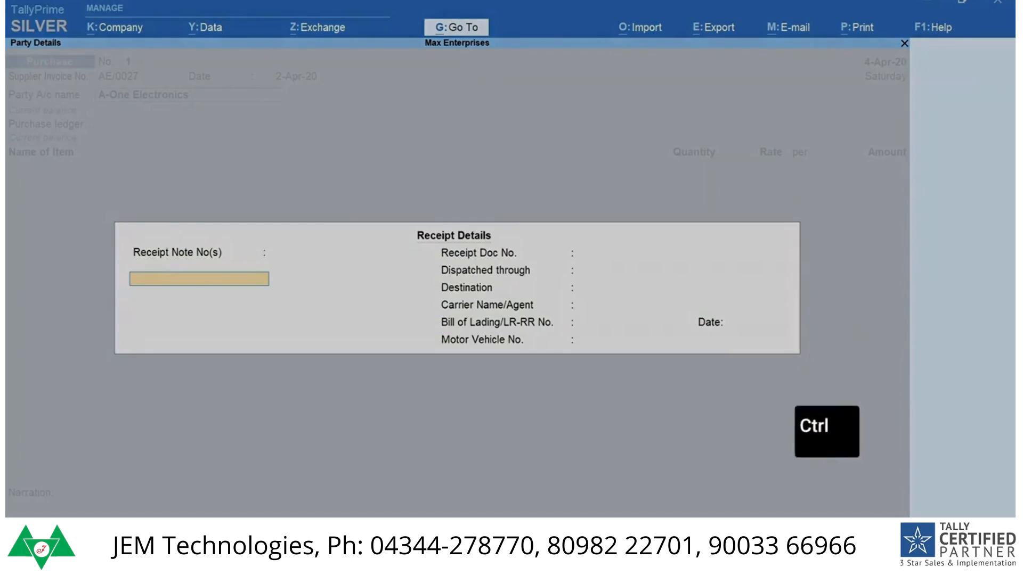
pyautogui.hotkey('ctrl', 'a')
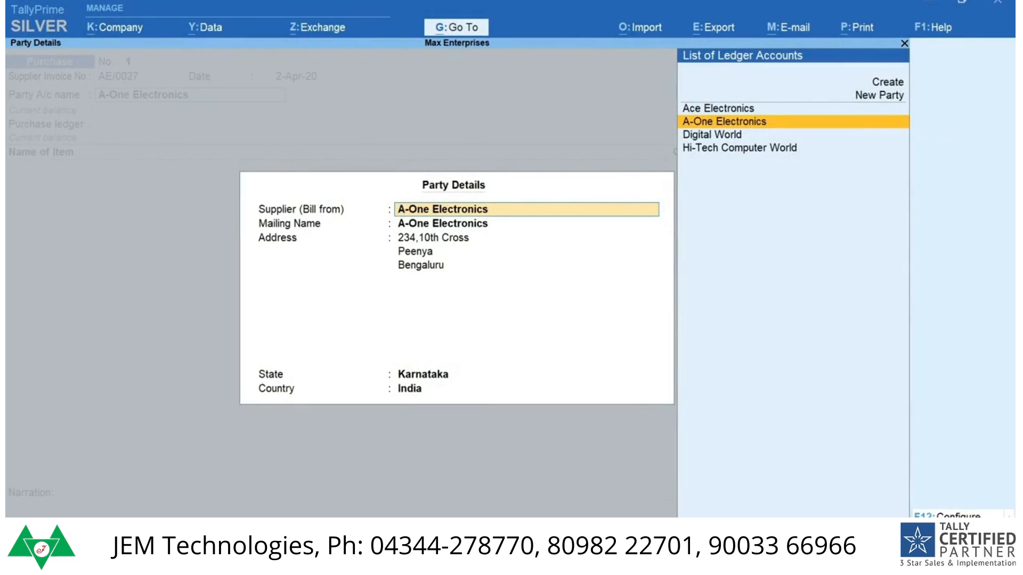
pyautogui.hotkey('ctrl', 'a')
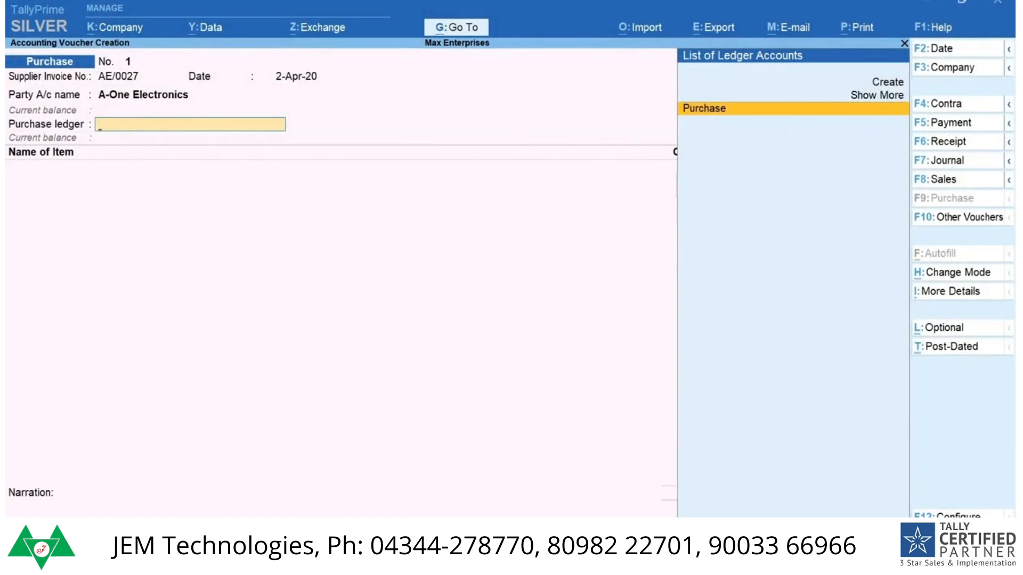
pyautogui.press('space')
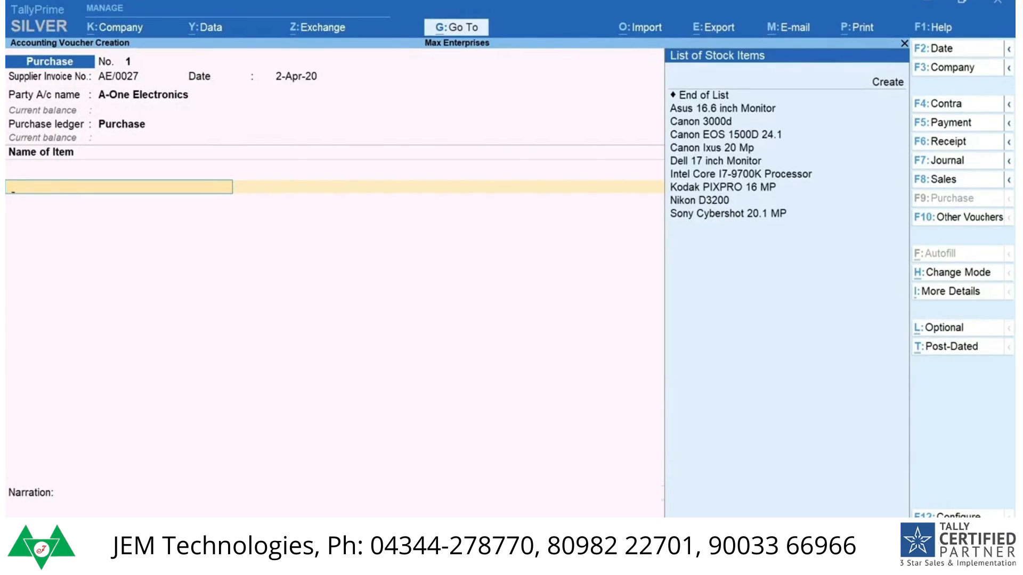
# Step: Add the stock item Dell 17 inch Monitor with a quantity of 10 Nos at a rate of 7900
pyautogui.write('Del')
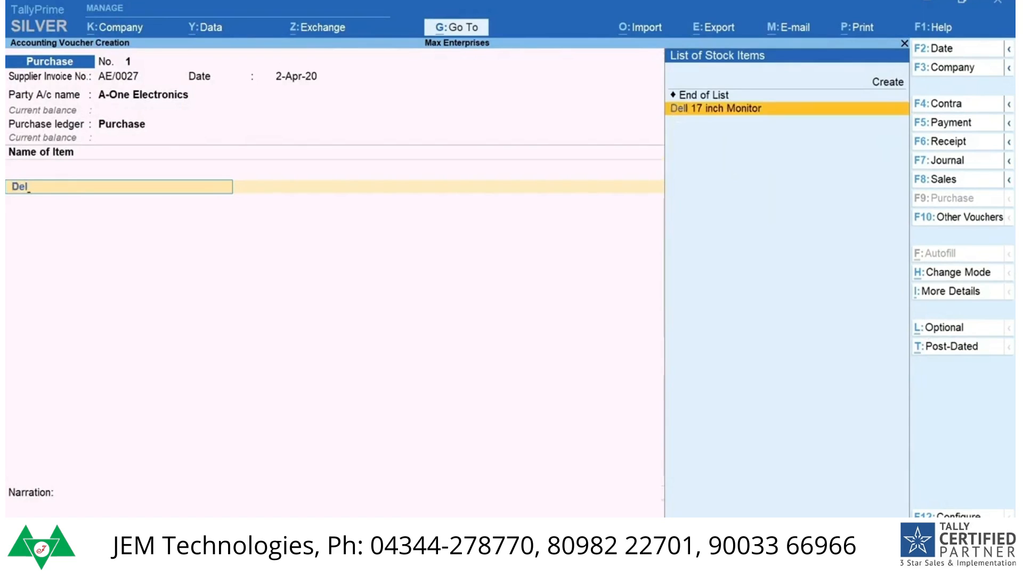
pyautogui.press('Return')
pyautogui.write('10')
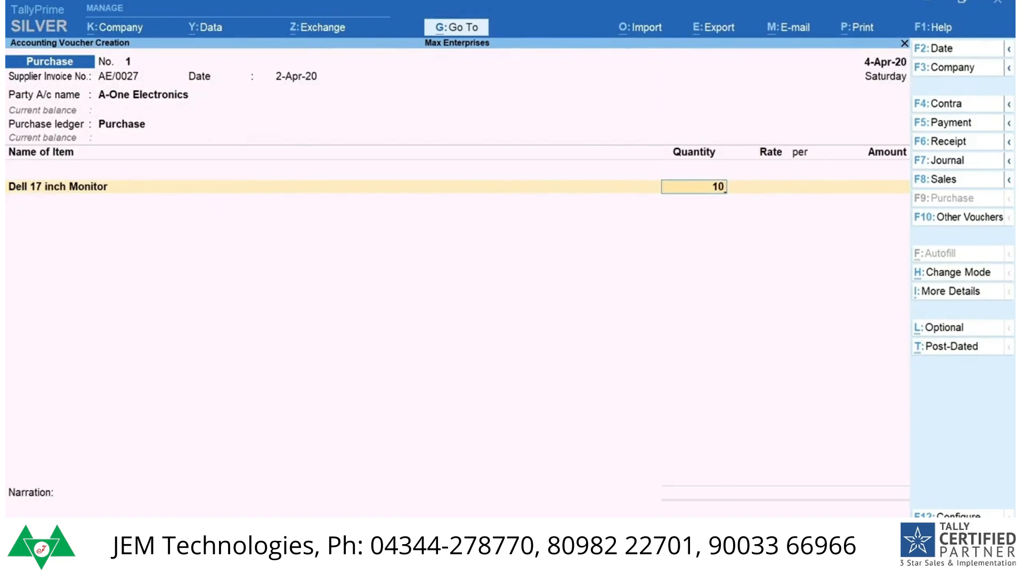
pyautogui.press('Return')
pyautogui.write('7900')
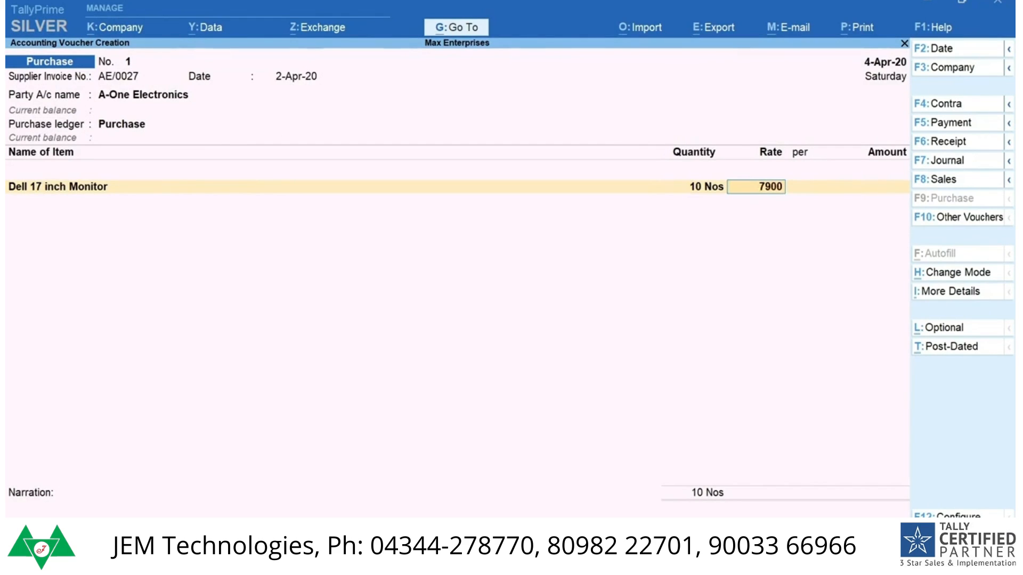
pyautogui.press('Return')
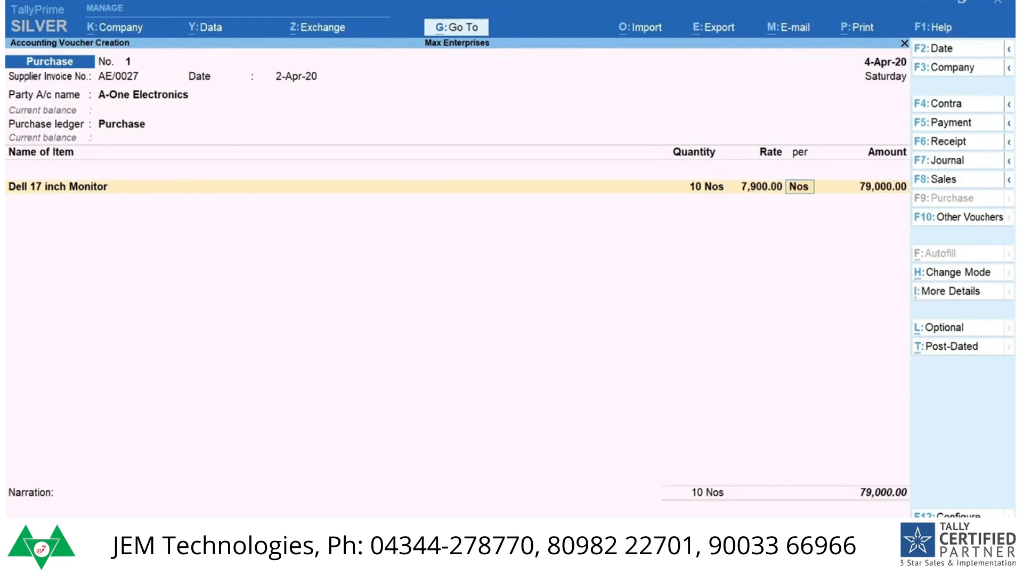
pyautogui.press('Return')
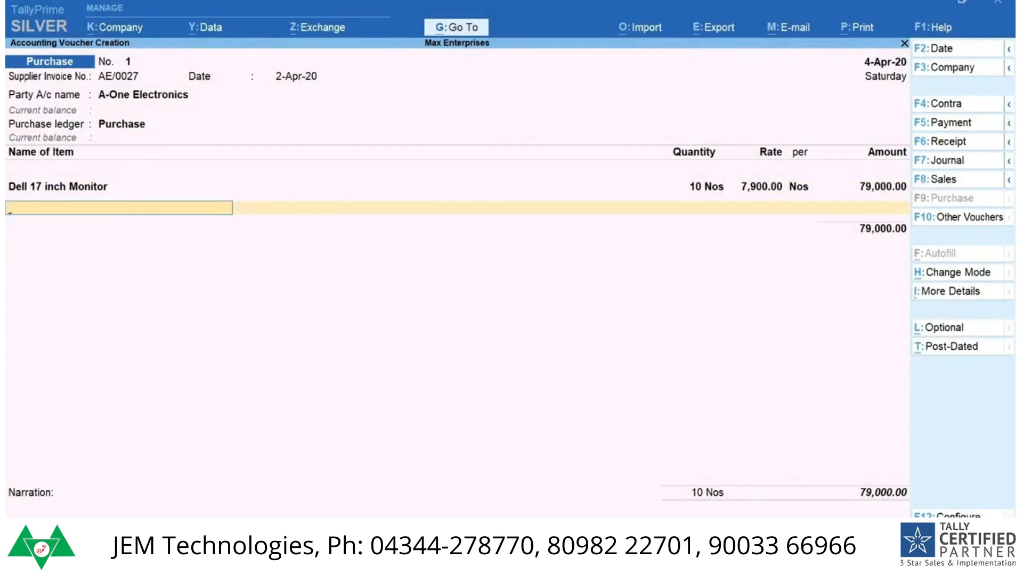
# Step: Add Transportation charges of 850 below the item, leave the narration empty and save the purchase voucher
pyautogui.press('Return')
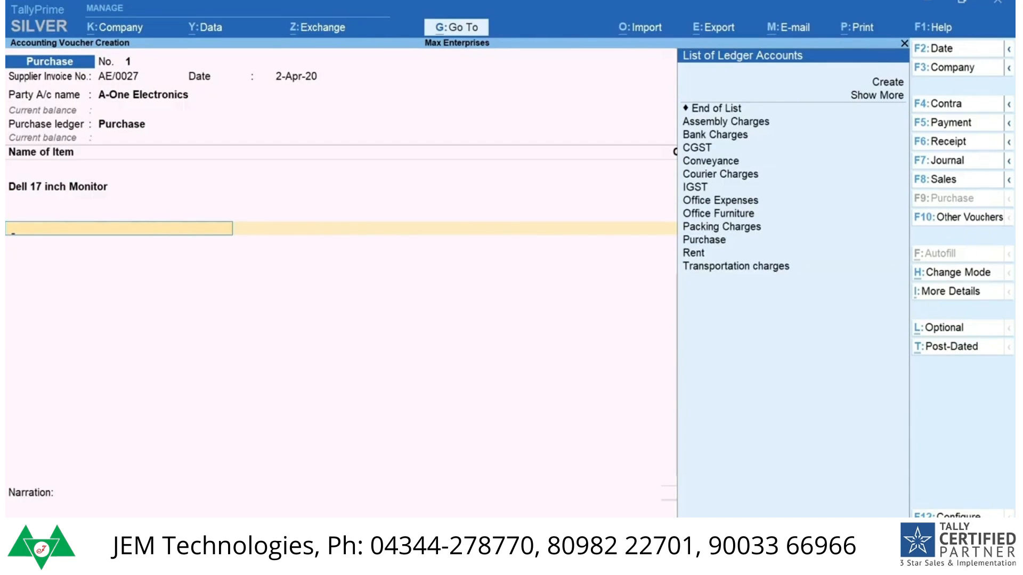
pyautogui.write('Tr')
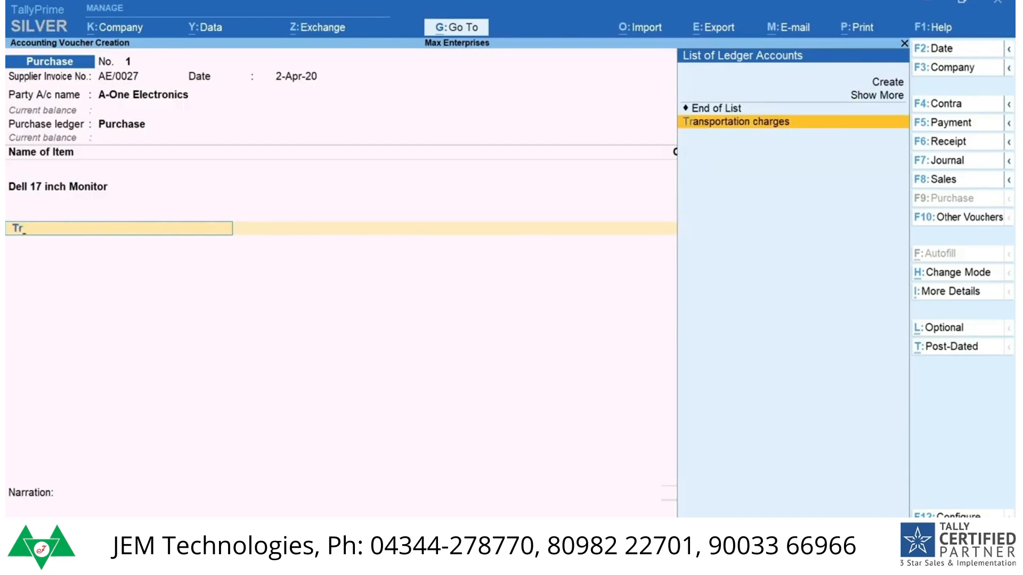
pyautogui.press('Return')
pyautogui.write('850')
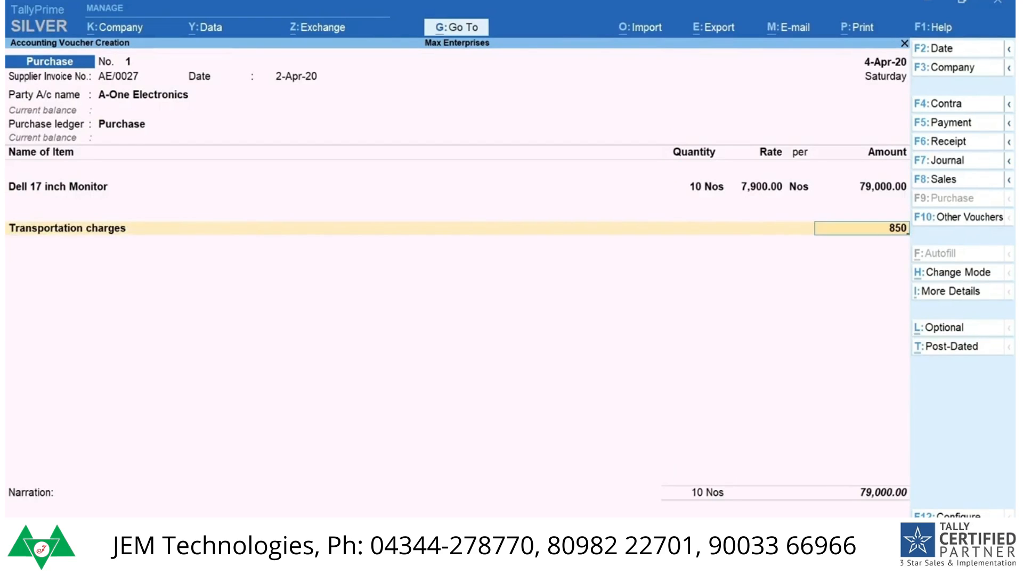
pyautogui.press('Return')
pyautogui.press('Return')
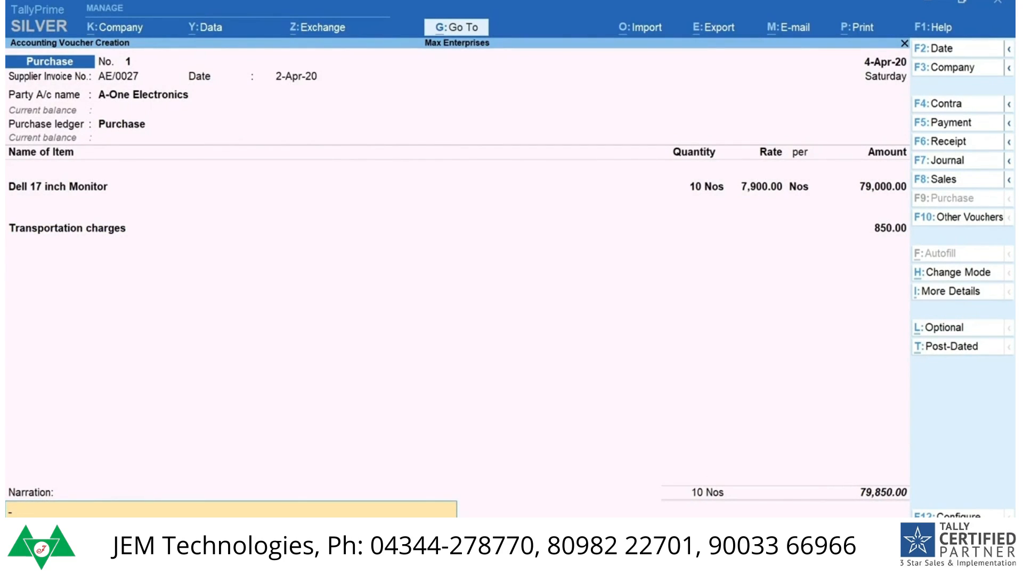
pyautogui.press('Return')
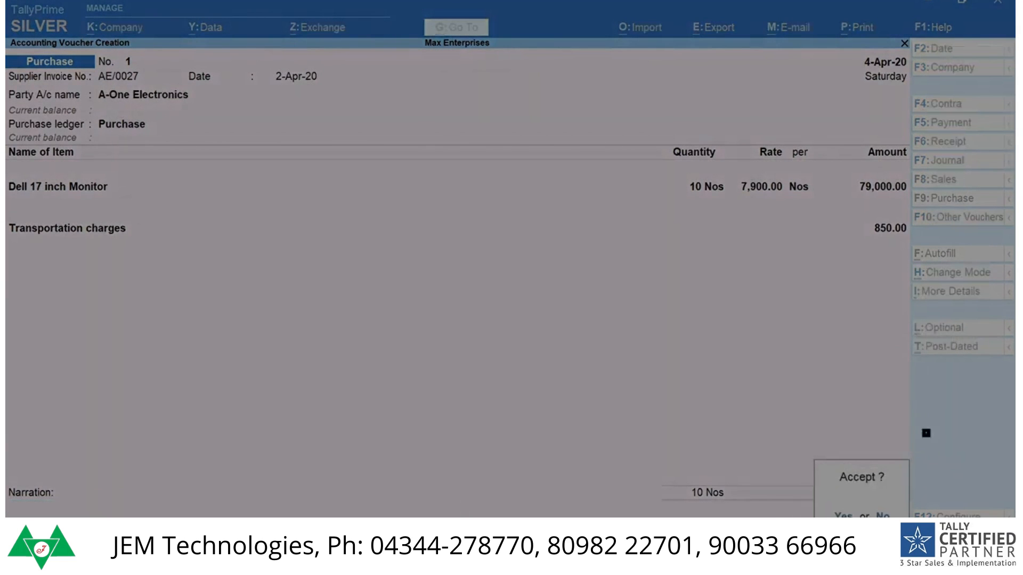
pyautogui.press('y')
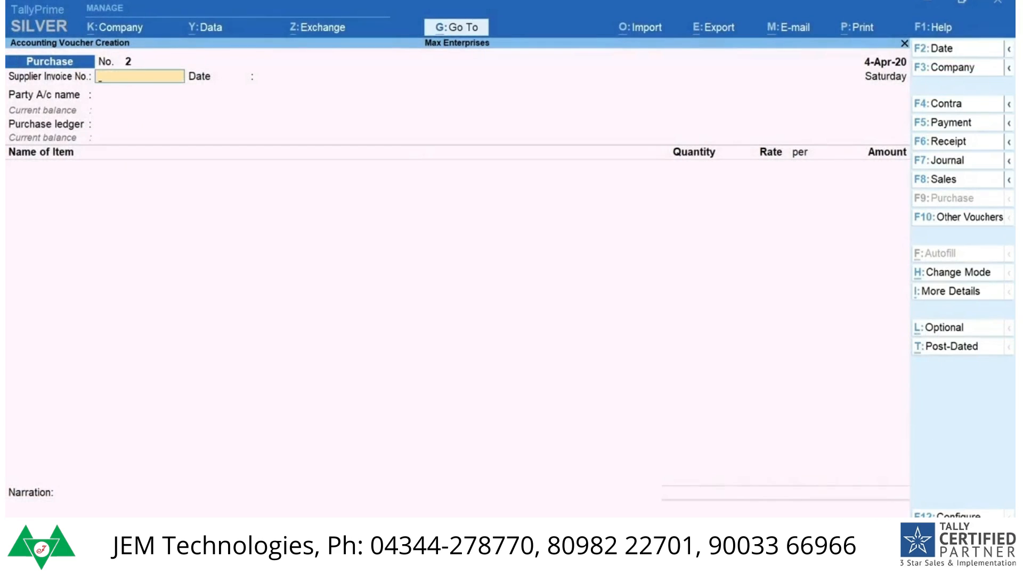
# Step: Start a sales voucher for the party Ace Electronics and accept its dispatch and party details
pyautogui.press('F8')
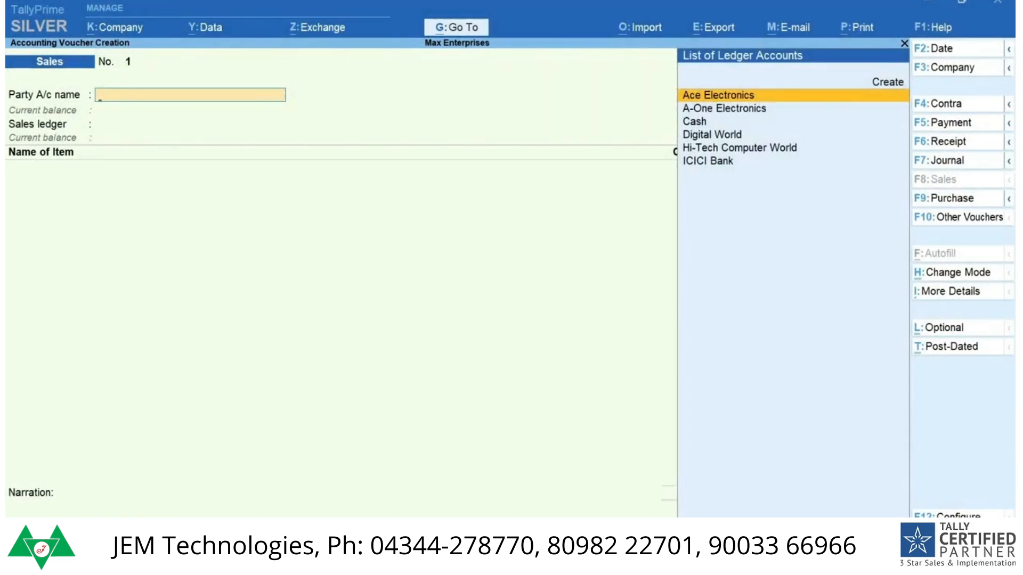
pyautogui.press('Return')
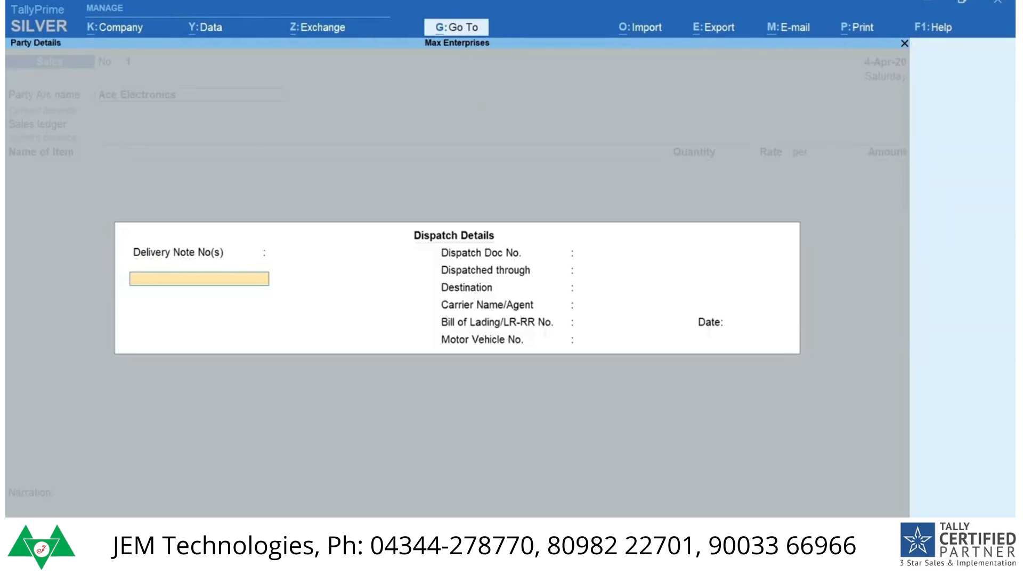
pyautogui.hotkey('ctrl', 'a')
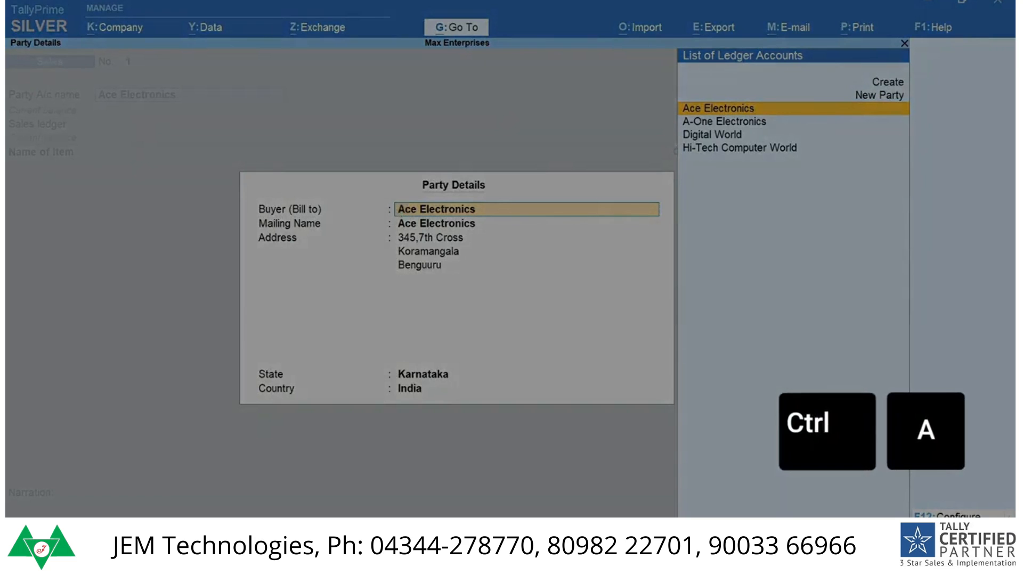
pyautogui.hotkey('ctrl', 'a')
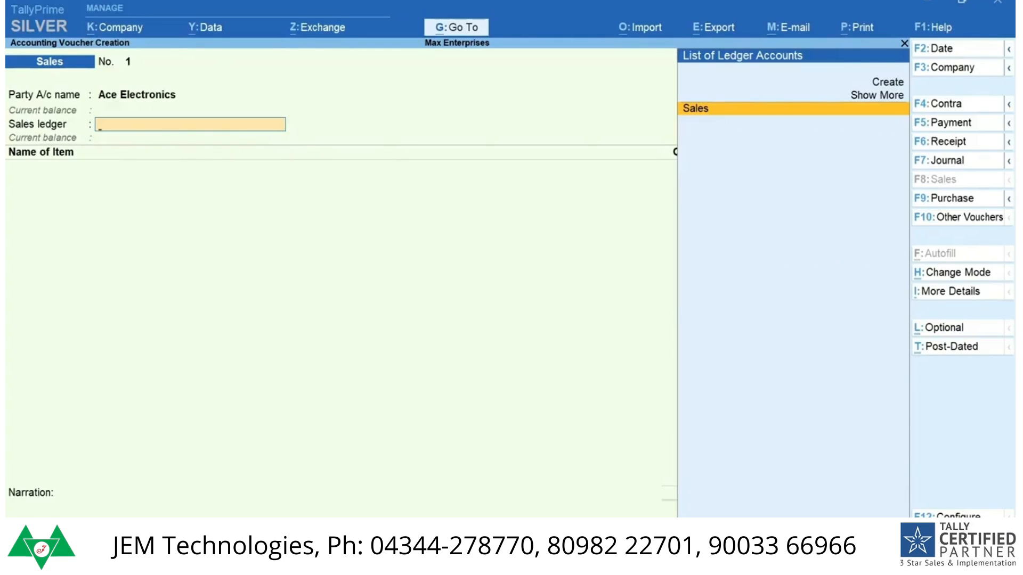
# Step: Configure the sales voucher not to ask for buyer details or dispatch, order and export details, and open its list of additional details
pyautogui.press('F12')
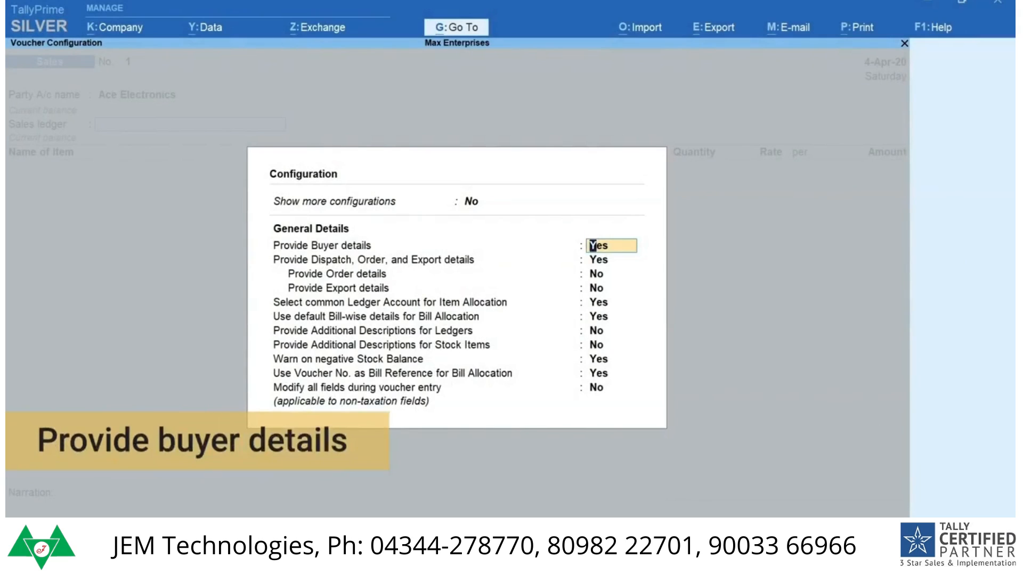
pyautogui.write('no')
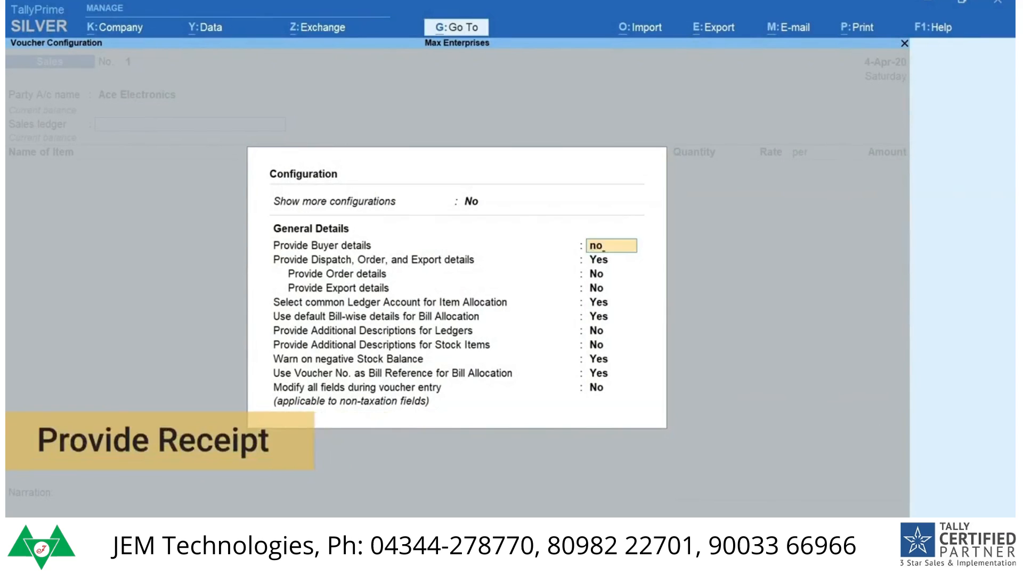
pyautogui.press('Return')
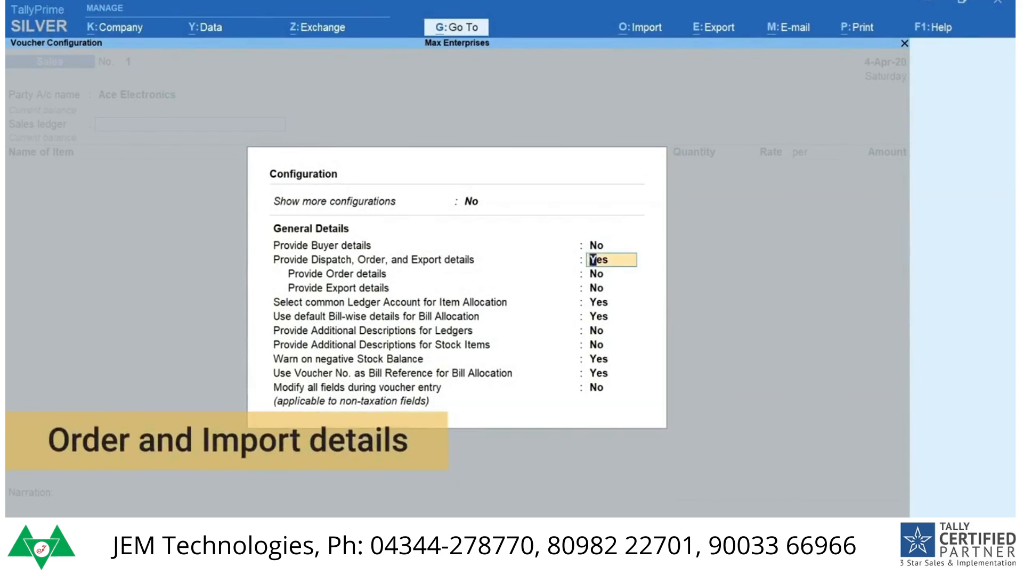
pyautogui.write('no')
pyautogui.press('Return')
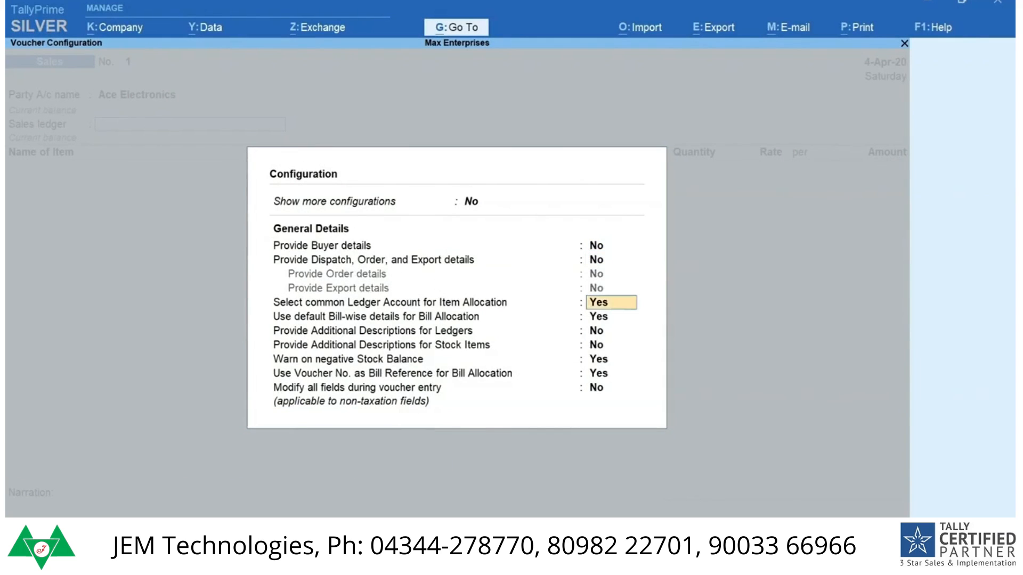
pyautogui.press('Return')
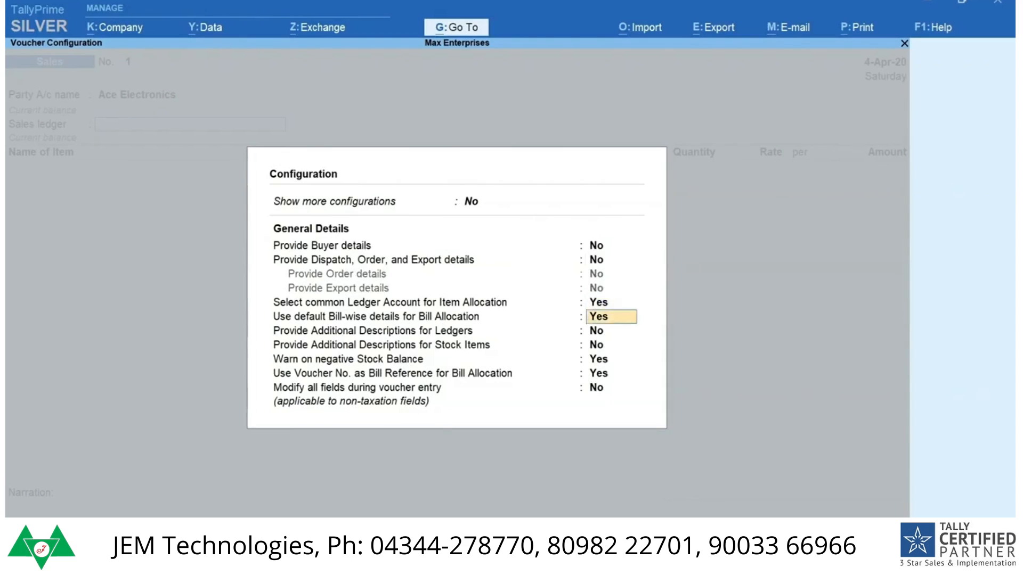
pyautogui.hotkey('ctrl', 'a')
pyautogui.hotkey('ctrl', 'i')
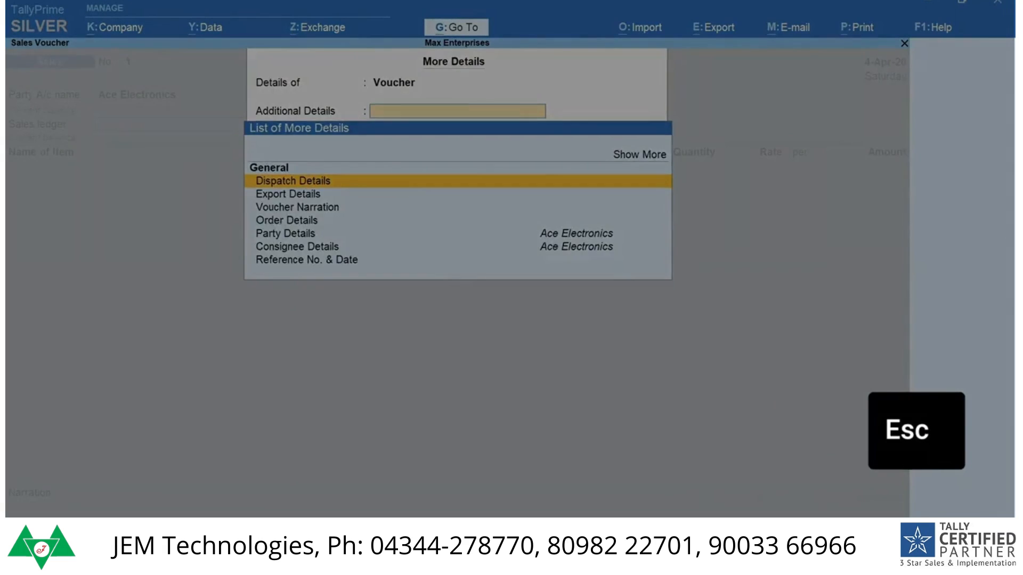
# Step: Close the additional details, choose the Sales ledger and add the stock item Dell 17 inch Monitor with 5 Nos at a rate of 8,900
pyautogui.press('Escape')
pyautogui.press('Return')
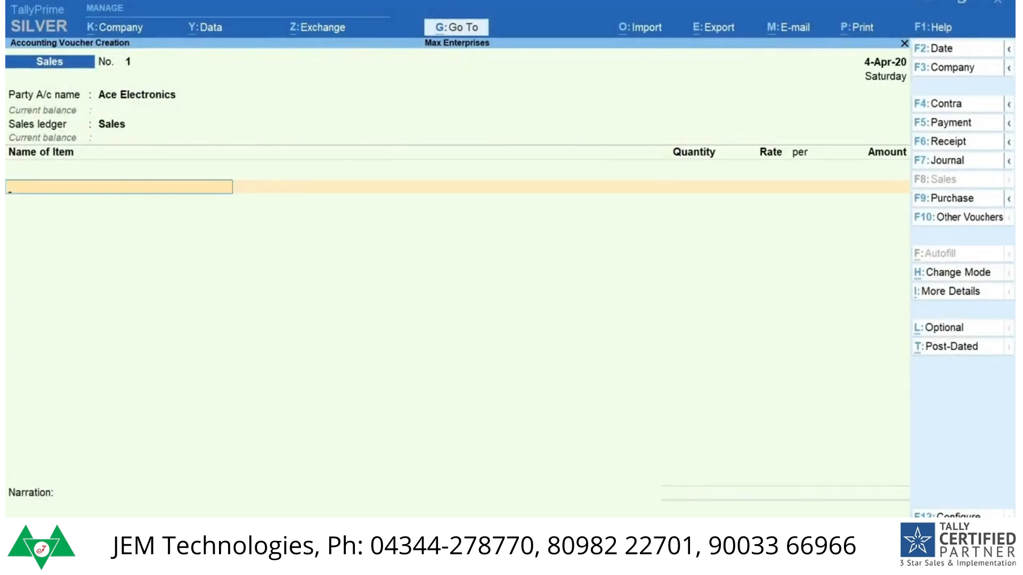
pyautogui.press('space')
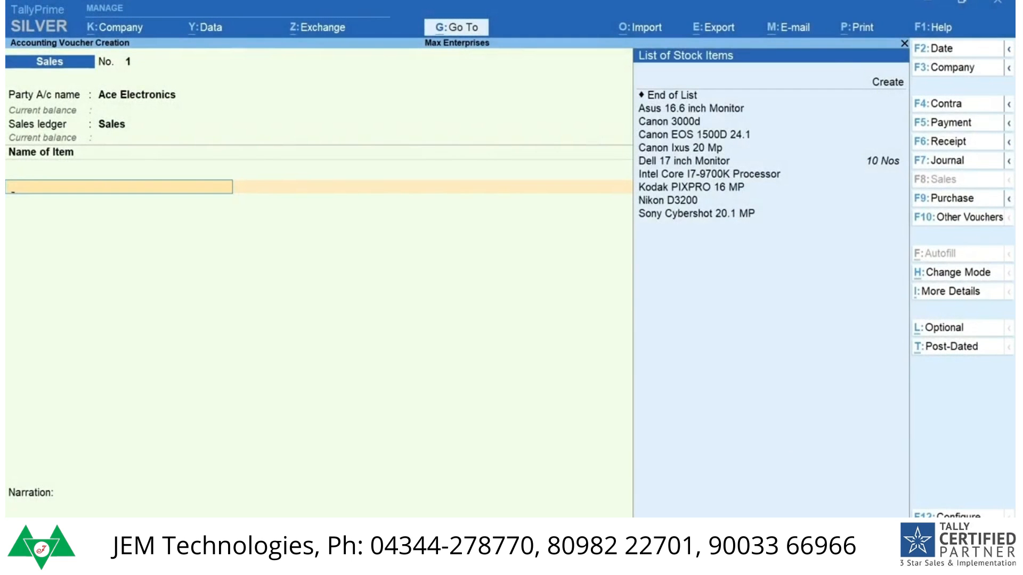
pyautogui.write('Del')
pyautogui.press('Return')
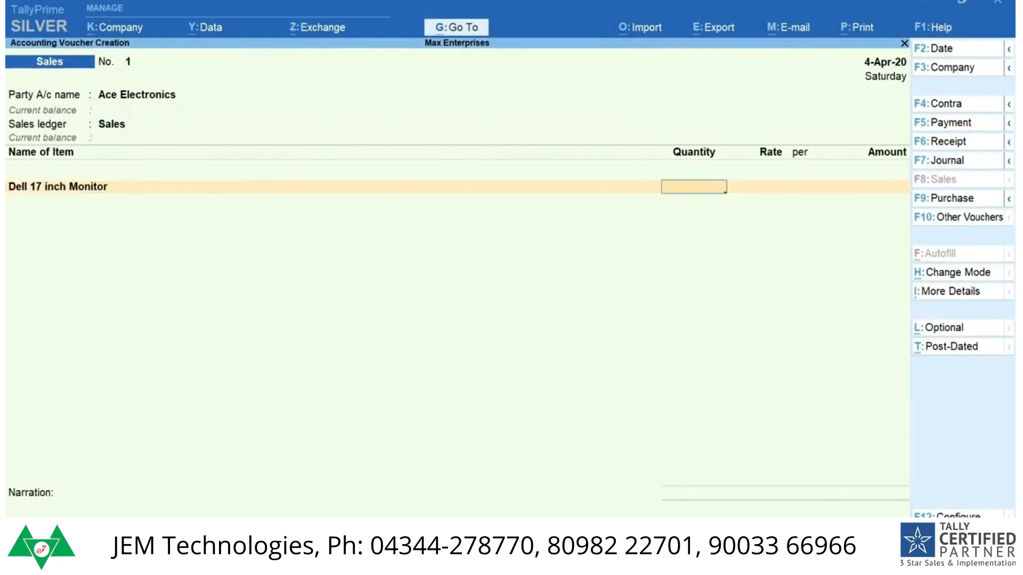
pyautogui.press('Return')
pyautogui.write('8,')
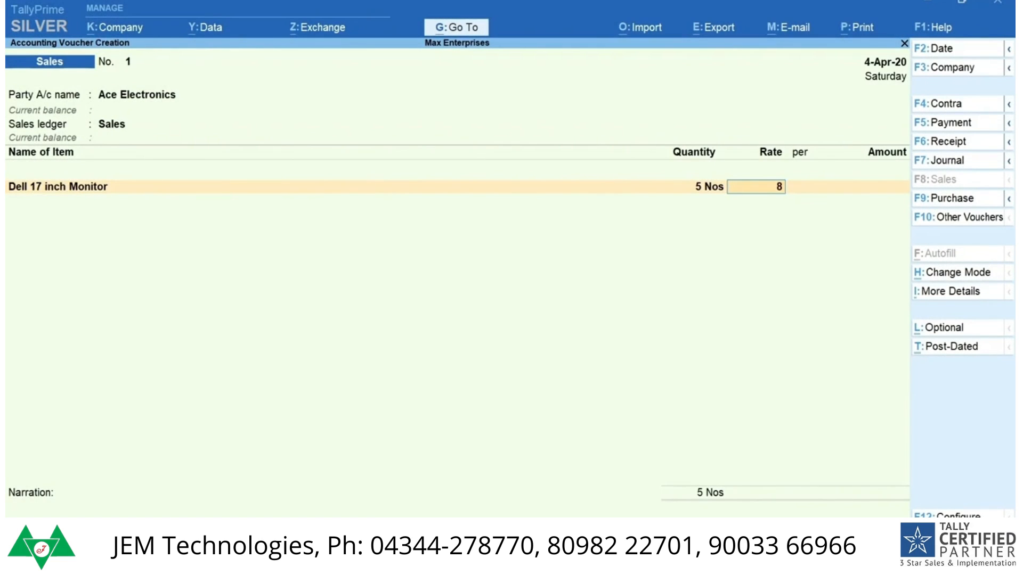
pyautogui.write('900')
pyautogui.press('Return')
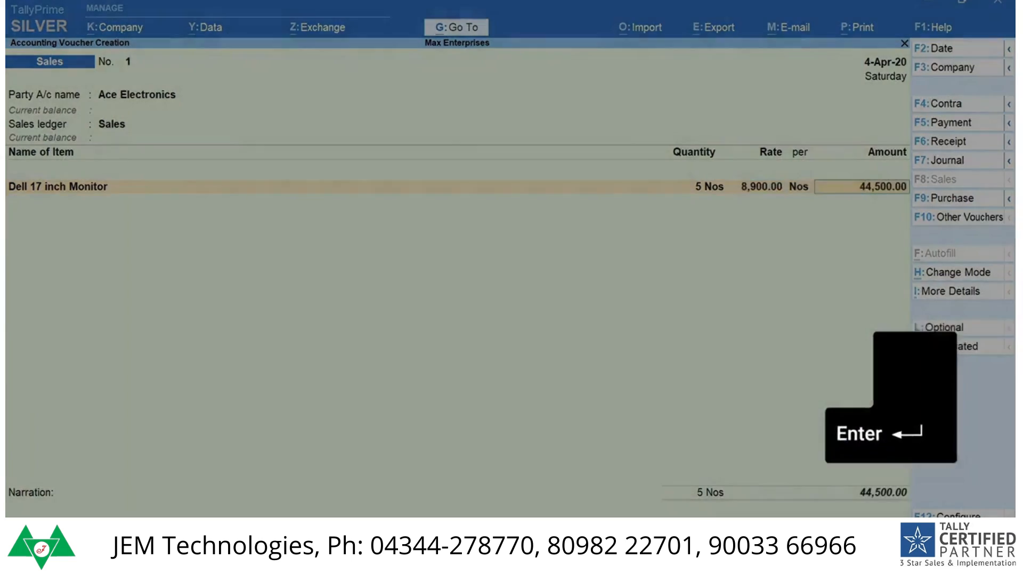
pyautogui.press('Return')
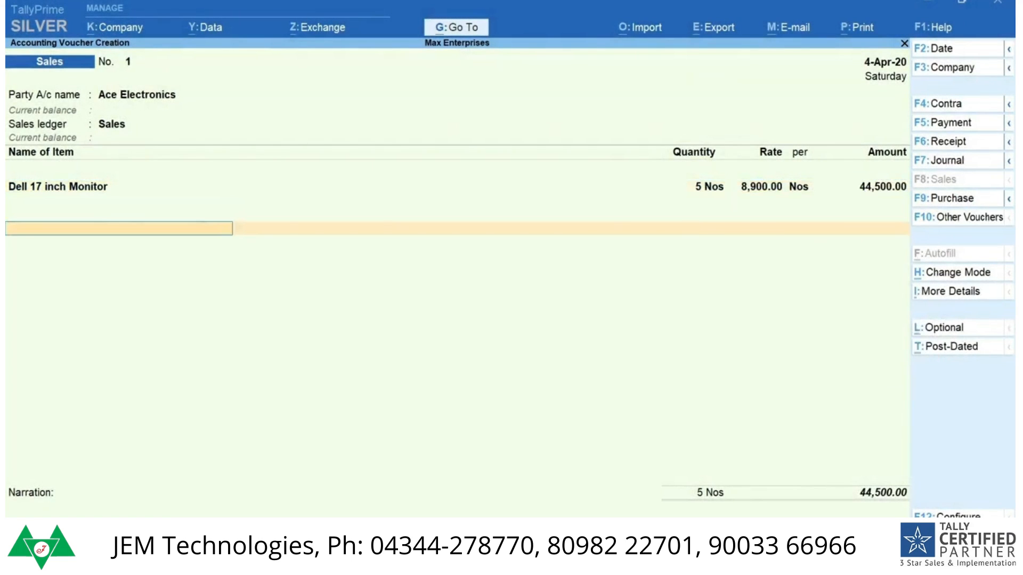
# Step: End the item and ledger entries, leave the narration empty and save the sales voucher
pyautogui.press('Return')
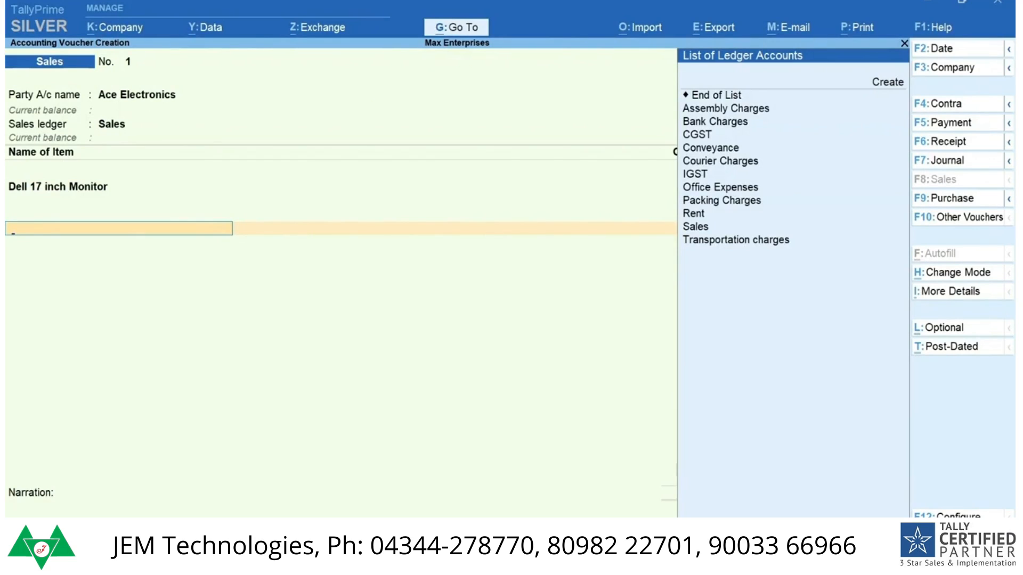
pyautogui.press('Return')
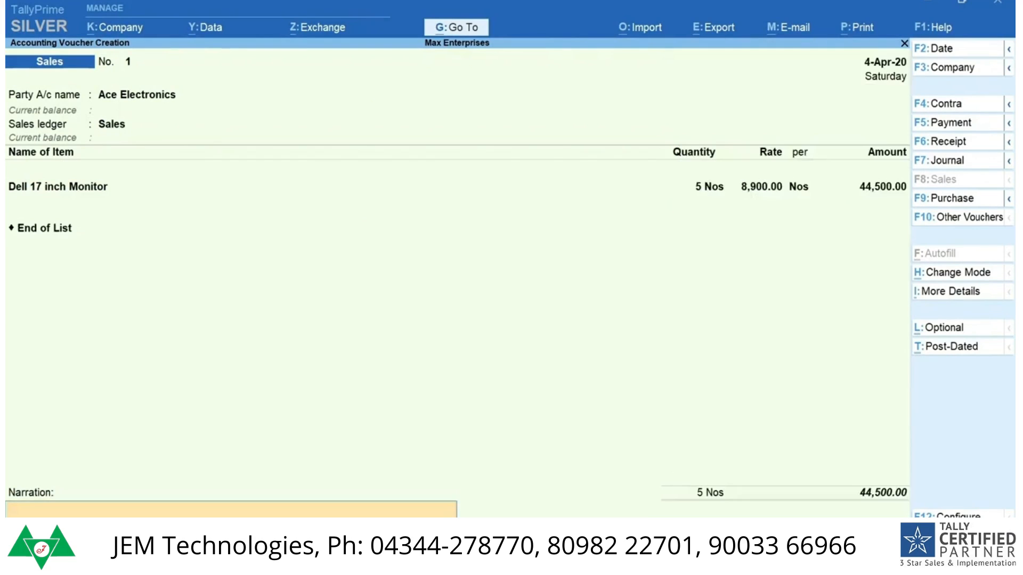
pyautogui.press('Return')
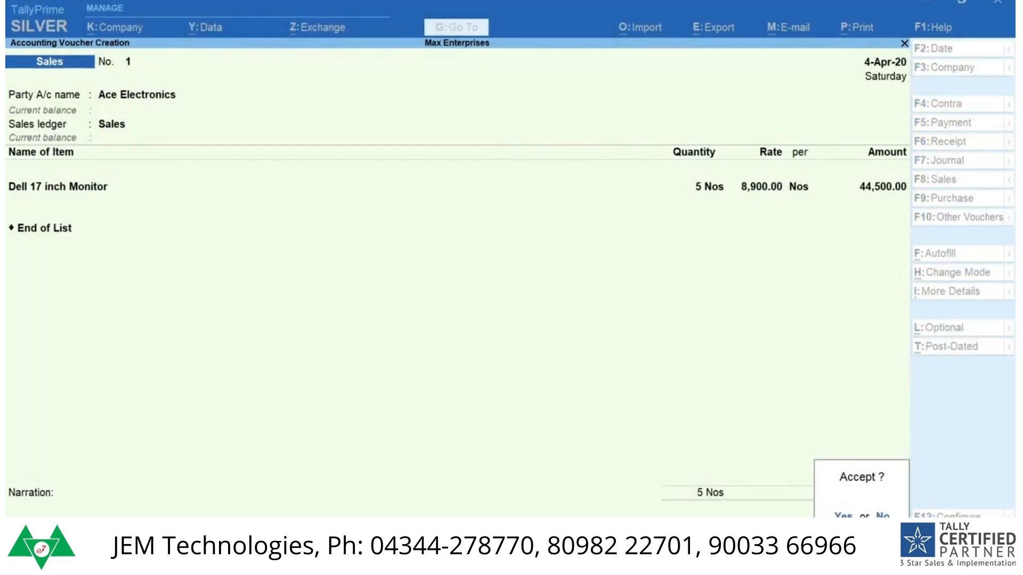
pyautogui.press('y')
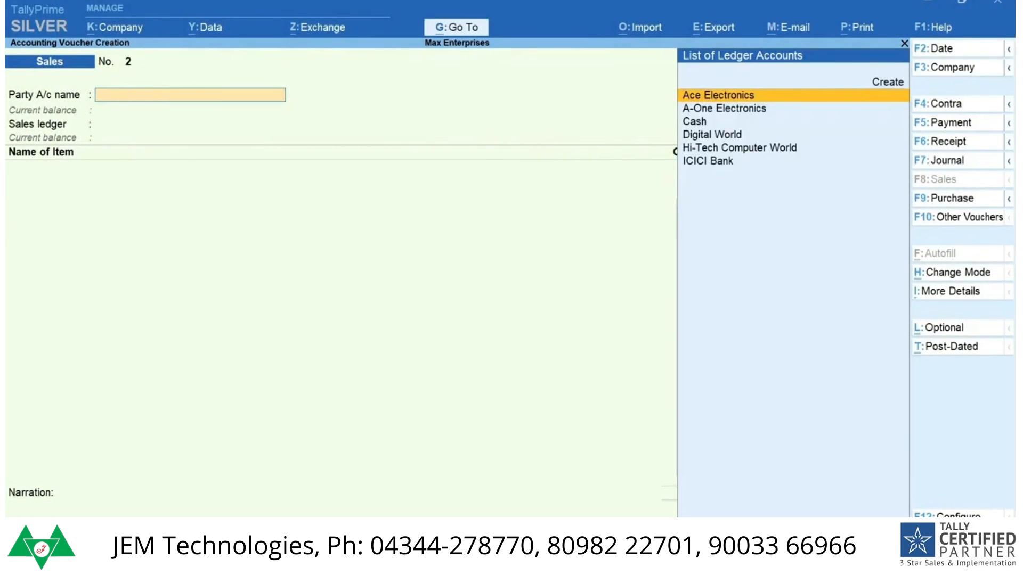
# Step: Reopen the saved Ace Electronics sales voucher, preview its printed invoice and return to the voucher
pyautogui.press('pageup')
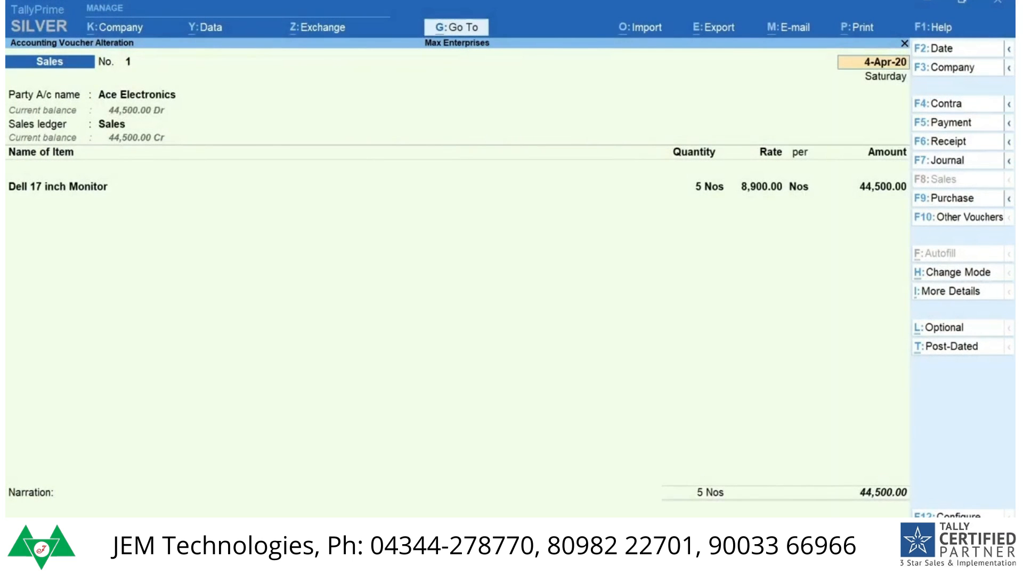
pyautogui.hotkey('alt', 'p')
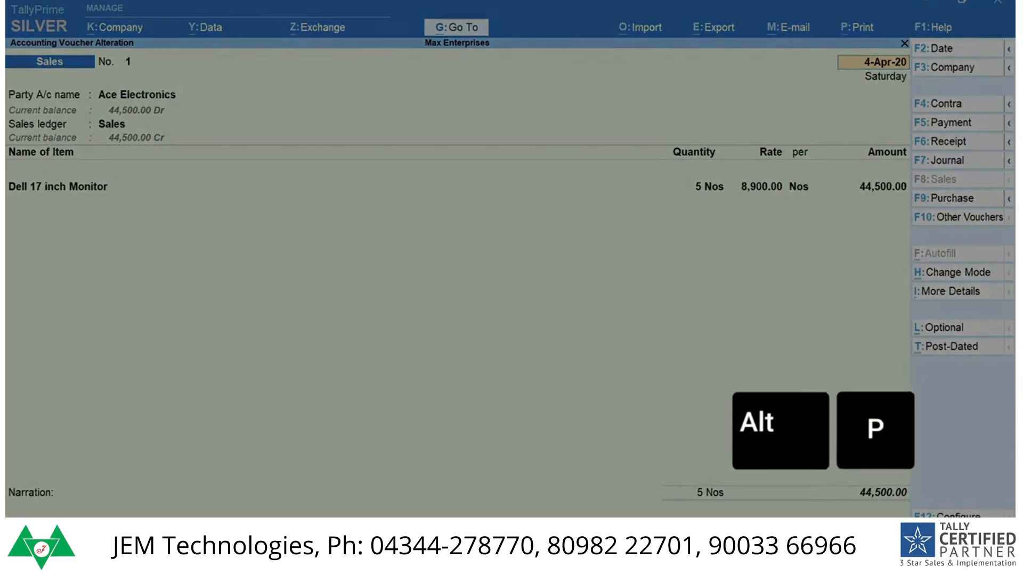
pyautogui.press('Return')
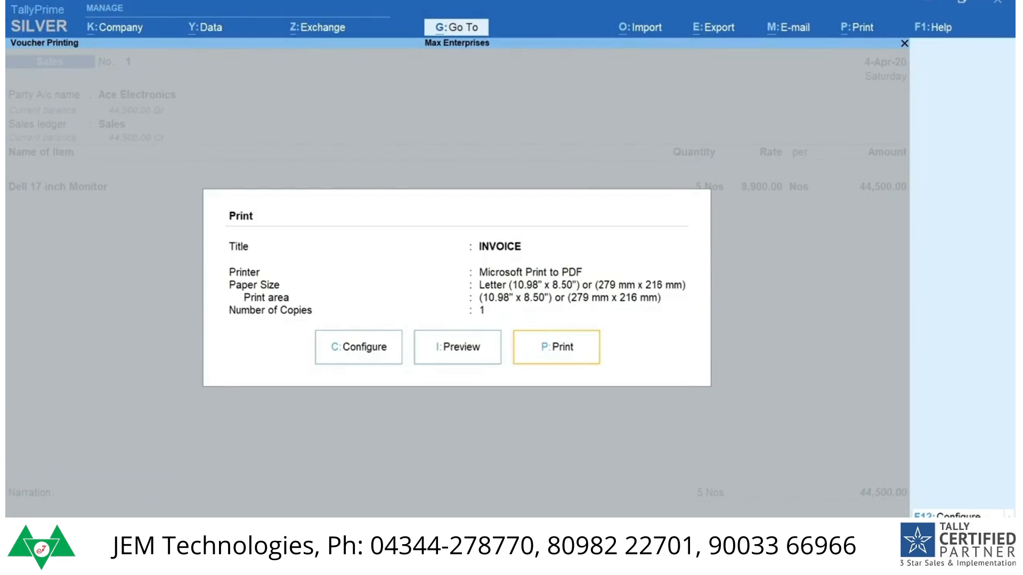
pyautogui.press('i')
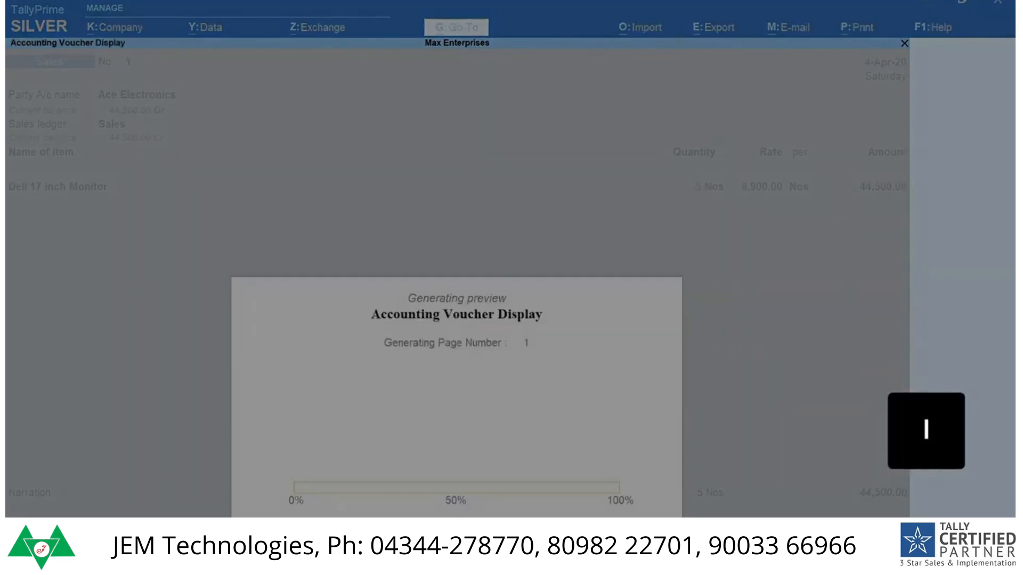
pyautogui.press('F4')
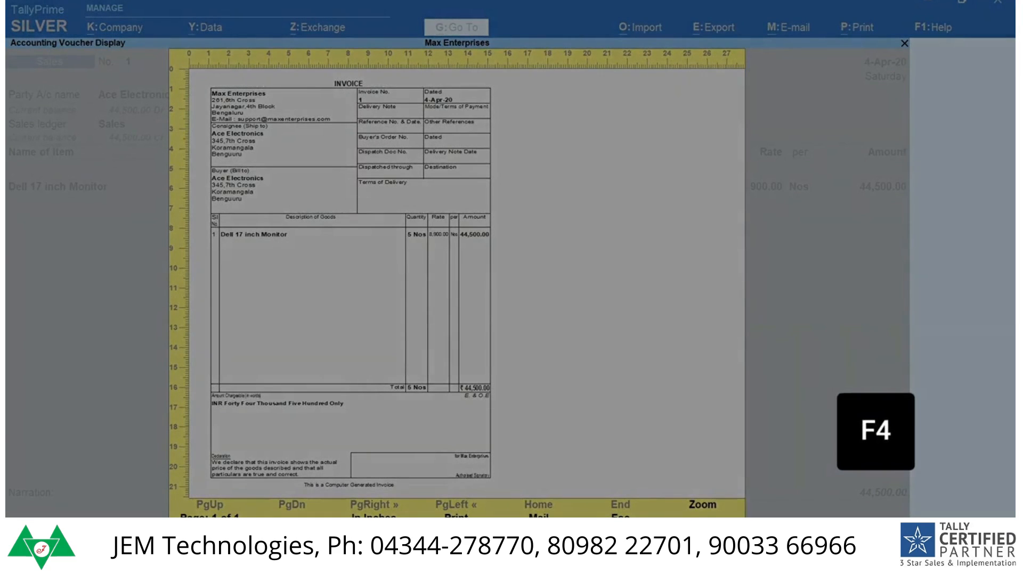
pyautogui.press('Escape')
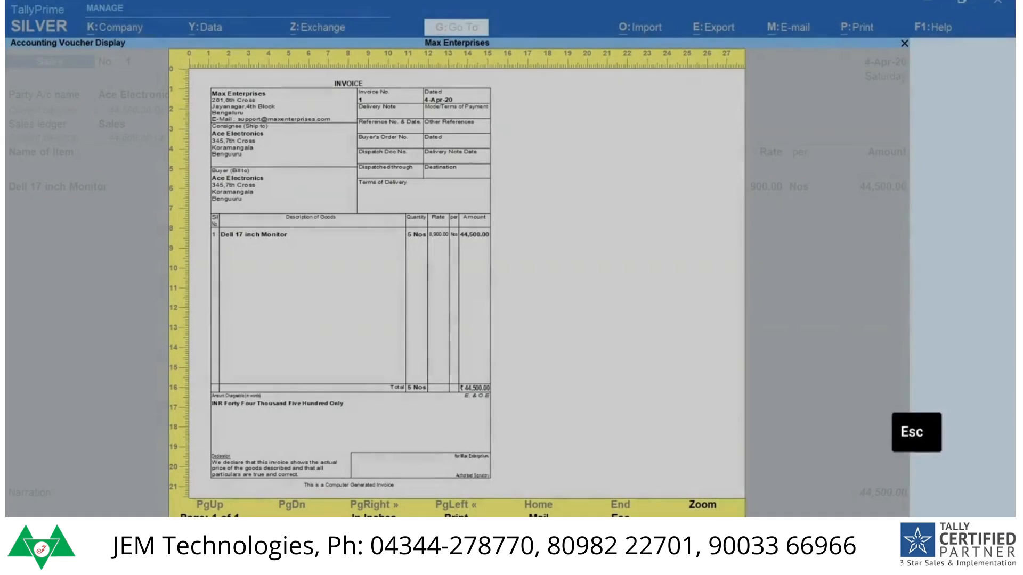
pyautogui.press('Escape')
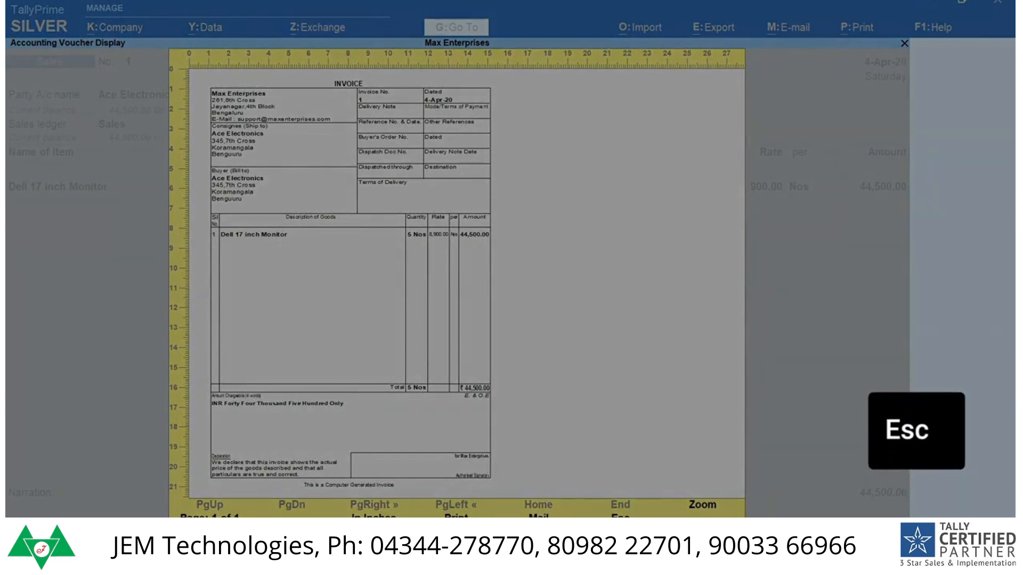
pyautogui.press('p')
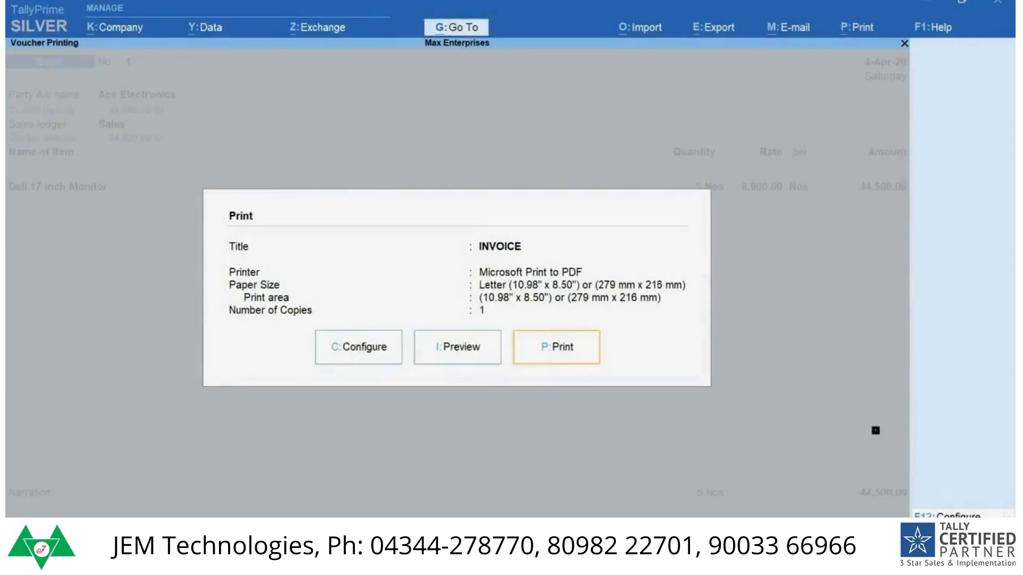
pyautogui.press('Escape')
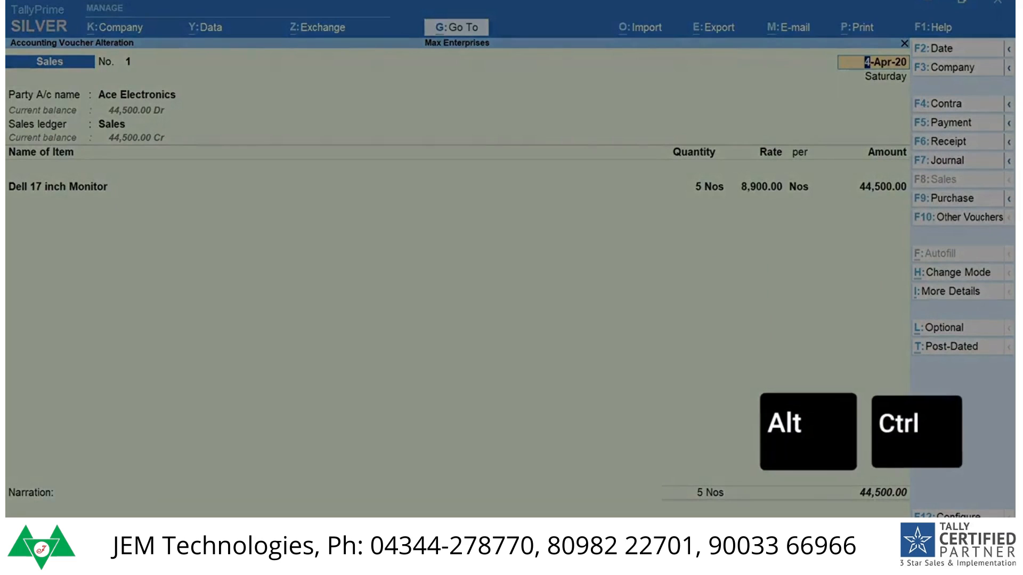
pyautogui.press('alt')
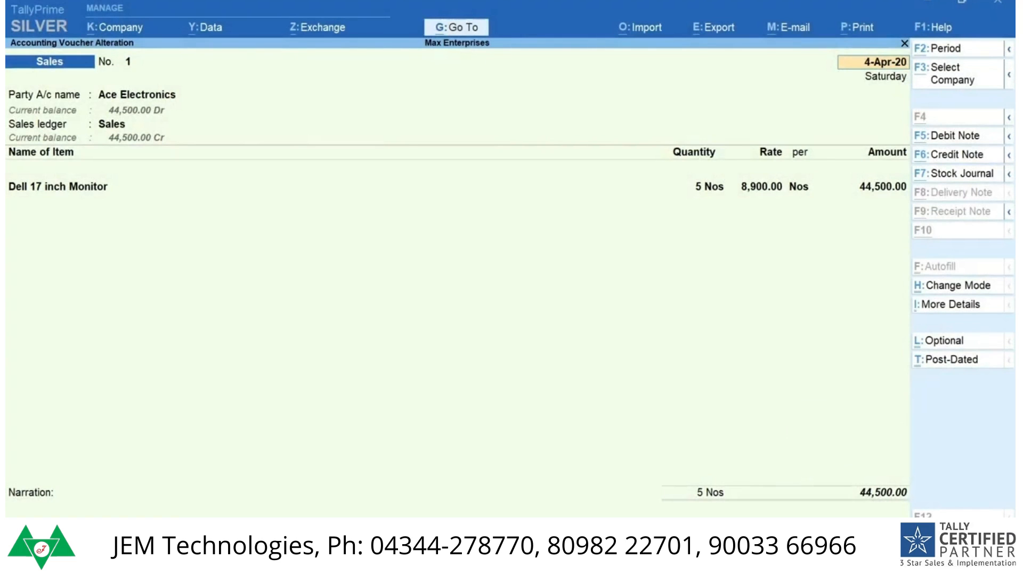
pyautogui.press('F10')
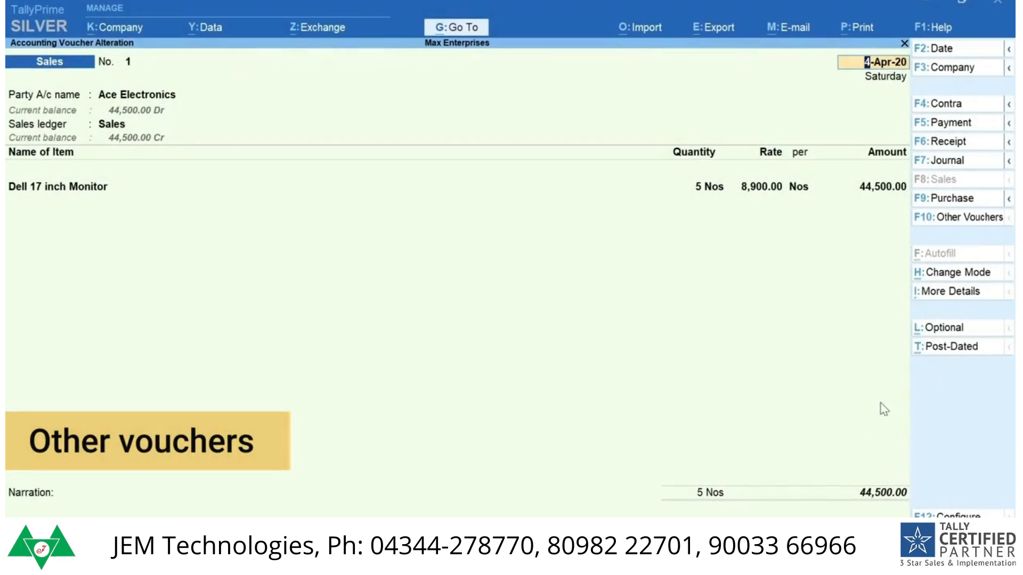
pyautogui.click(1008, 199)
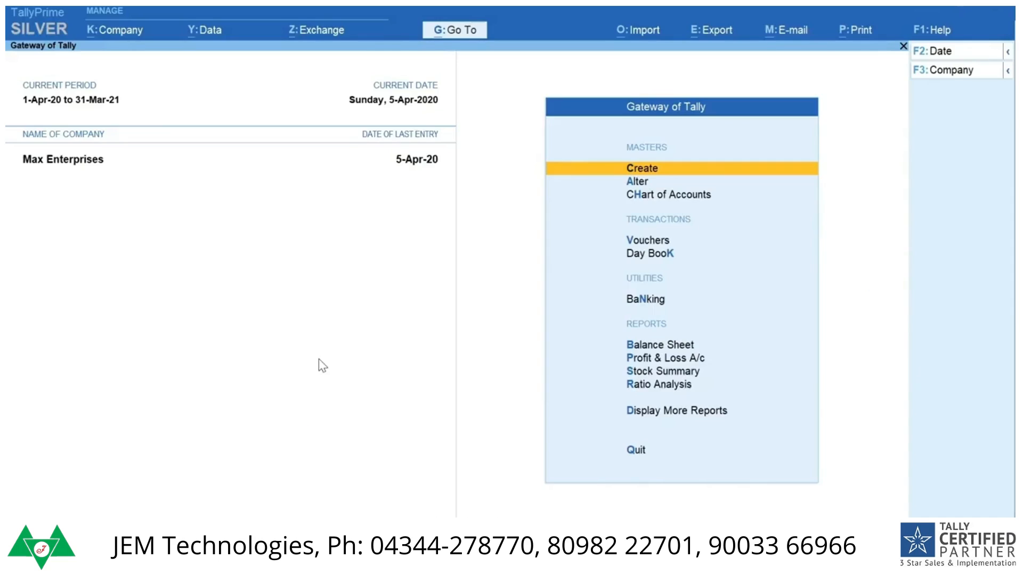
# Step: Open the GST Details of Max Enterprises for alteration using Alter Master
pyautogui.hotkey('alt', 'g')
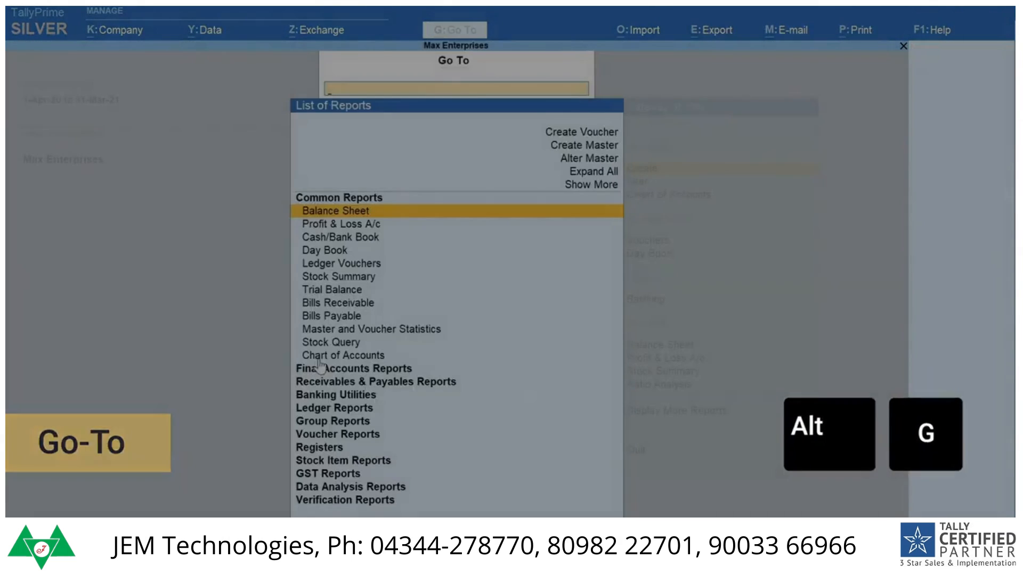
pyautogui.press('Up')
pyautogui.press('Up')
pyautogui.press('Up')
pyautogui.press('Return')
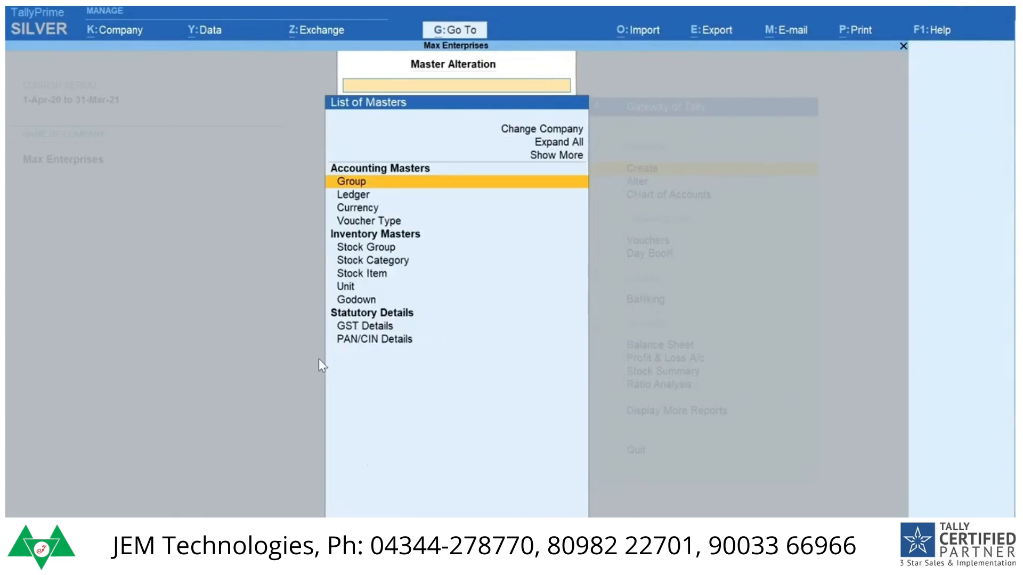
pyautogui.write('GST')
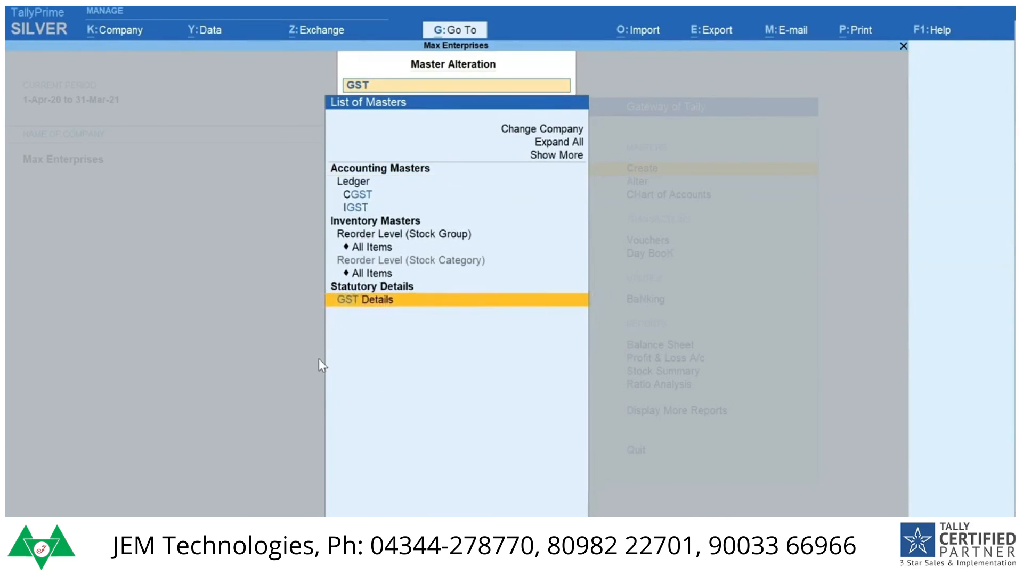
pyautogui.press('Return')
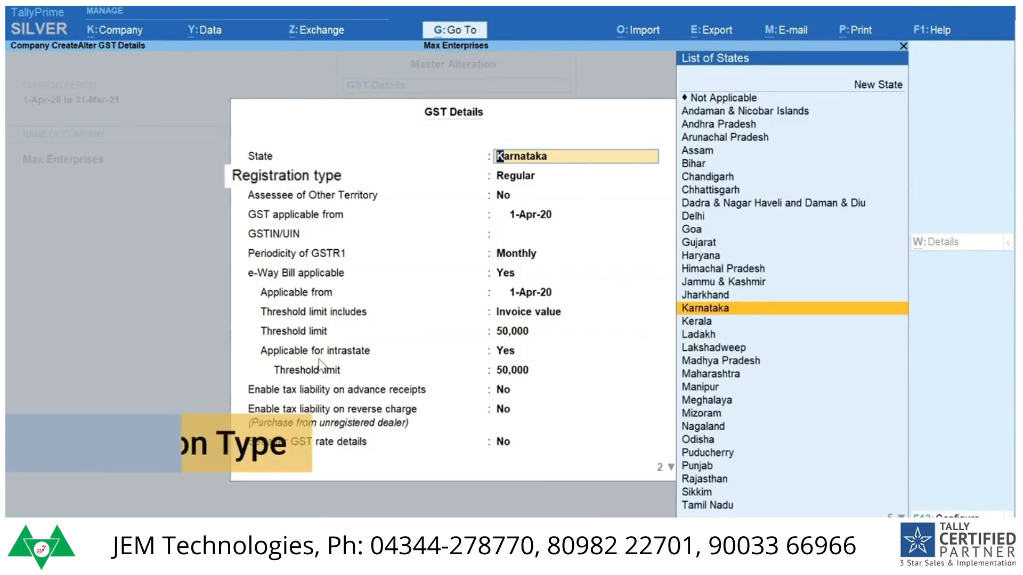
# Step: Accept Karnataka, Regular registration and GST applicable from 1-Apr-20, and enter the company's GSTIN/UIN
pyautogui.press('Return')
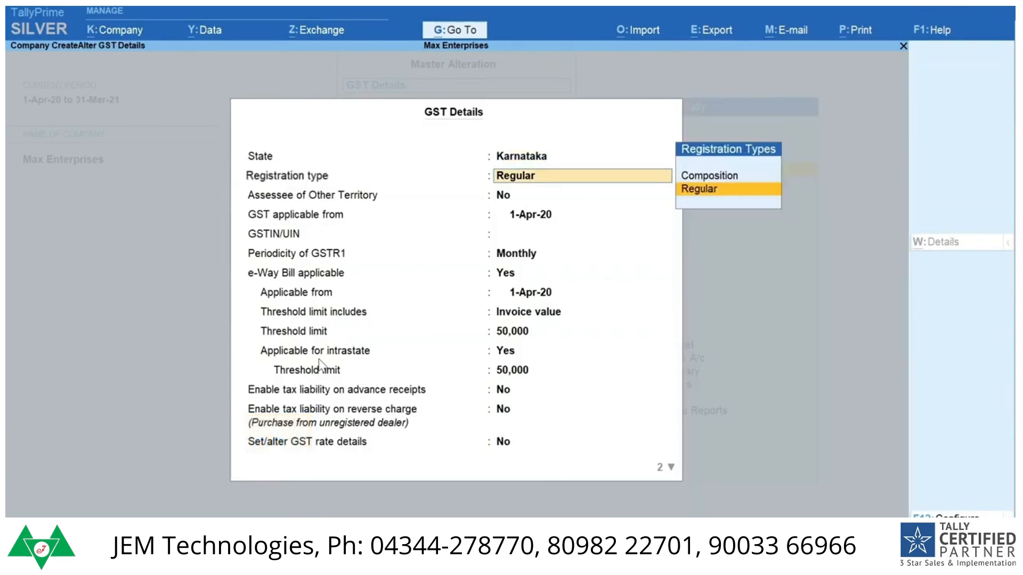
pyautogui.press('Return')
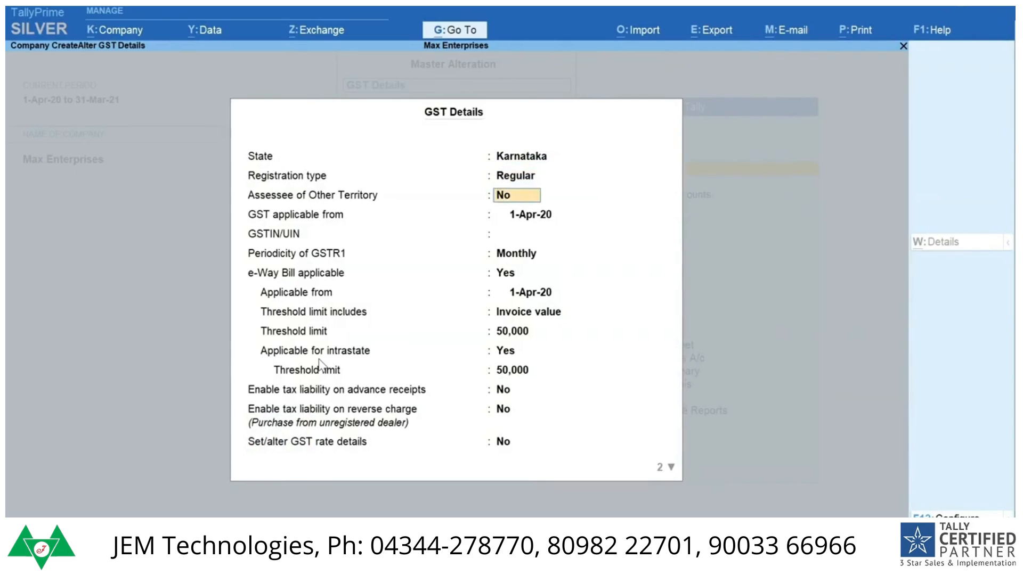
pyautogui.press('Return')
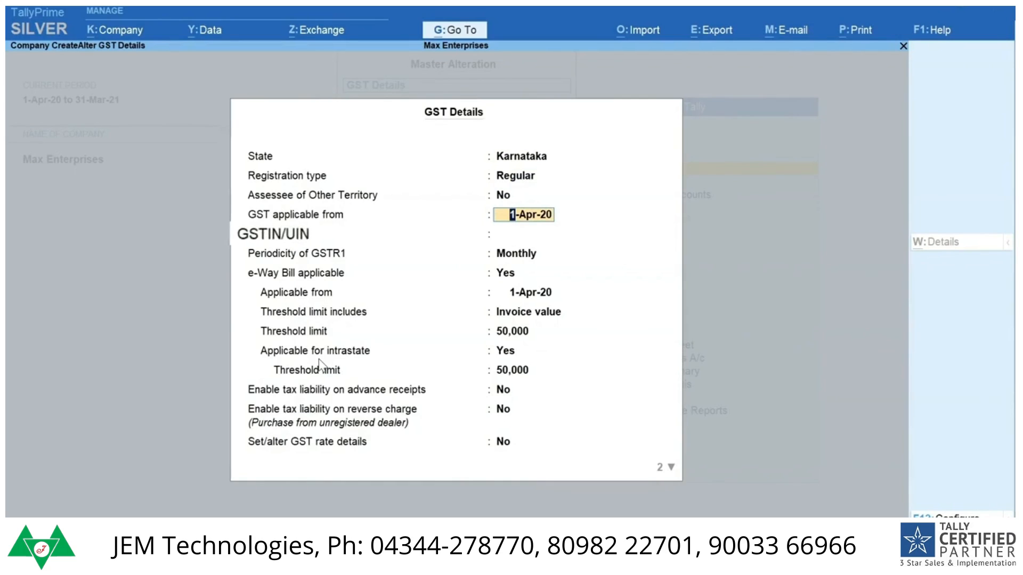
pyautogui.press('Return')
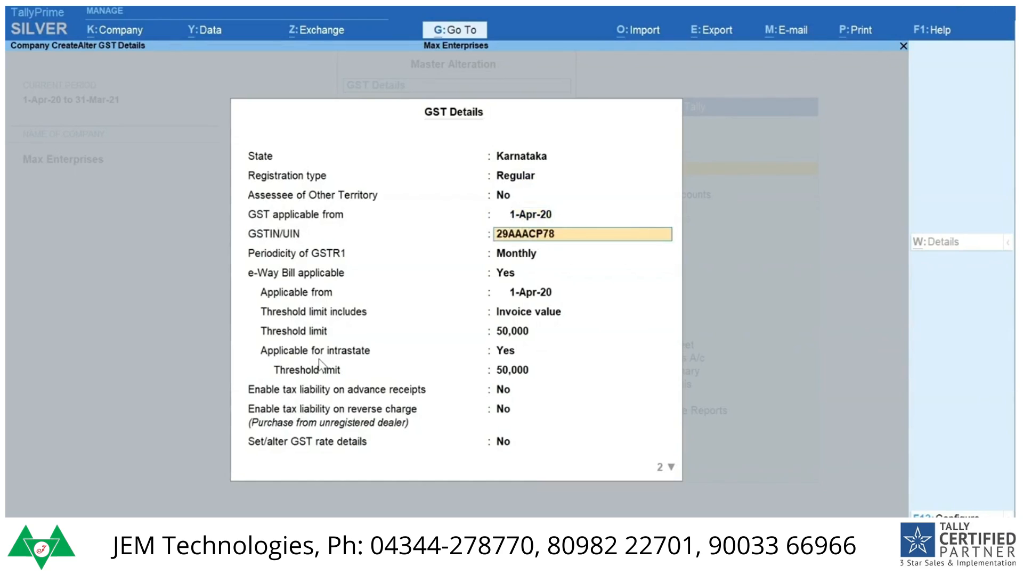
pyautogui.press('Return')
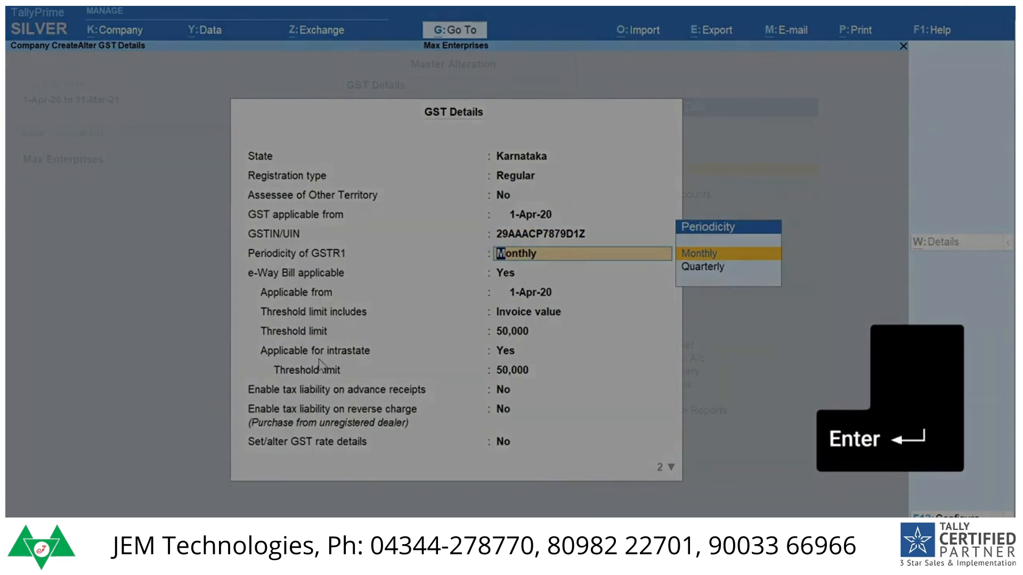
# Step: Keep the Monthly GSTR1 periodicity and the default e-Way Bill and tax liability settings
pyautogui.press('Return')
pyautogui.press('Return')
pyautogui.press('Return')
pyautogui.press('Return')
pyautogui.press('Return')
pyautogui.press('Return')
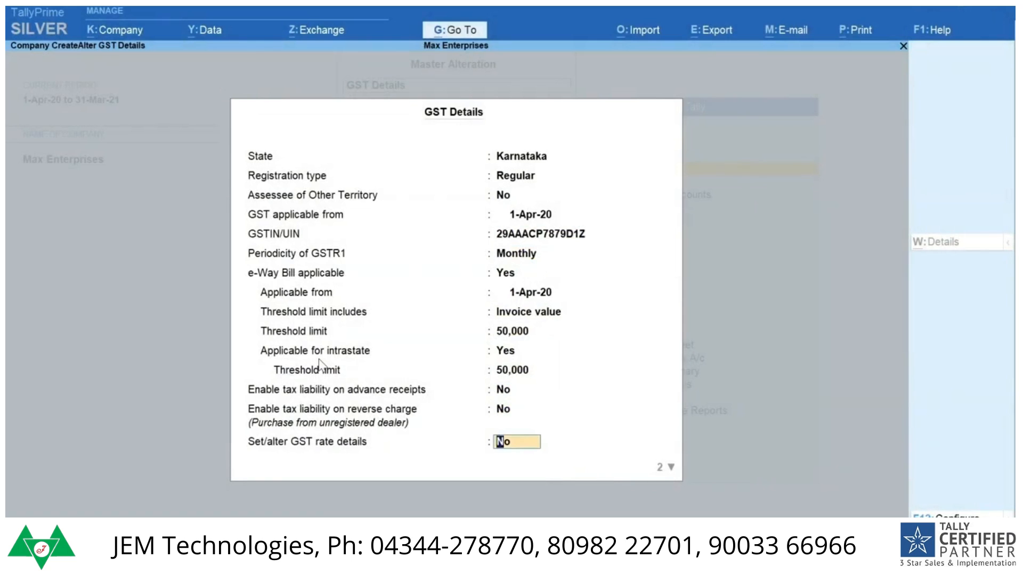
# Step: Enable the company's GST rate details and configure them to allow HSN/SAC details and show all GST tax types
pyautogui.write('y')
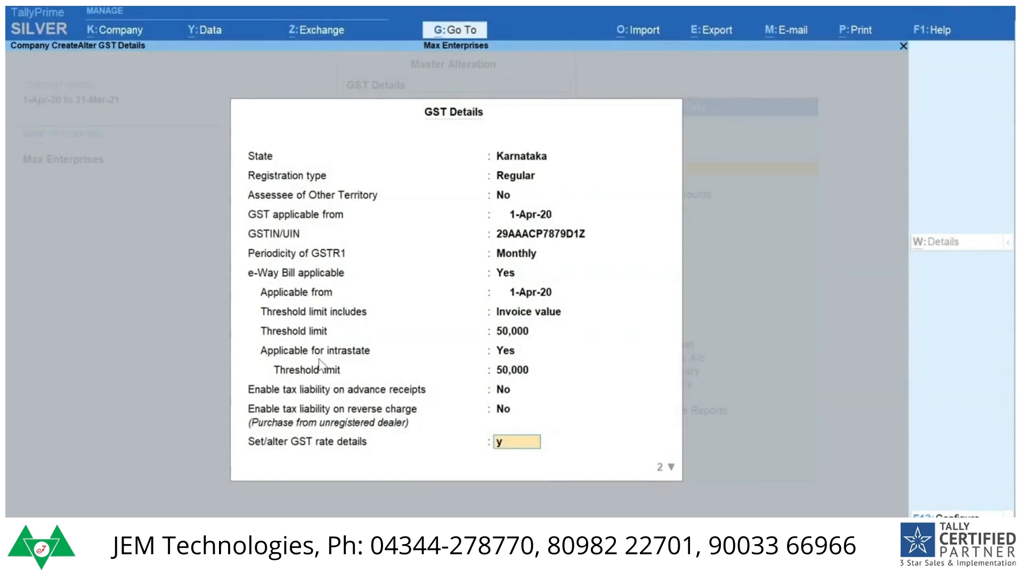
pyautogui.press('Return')
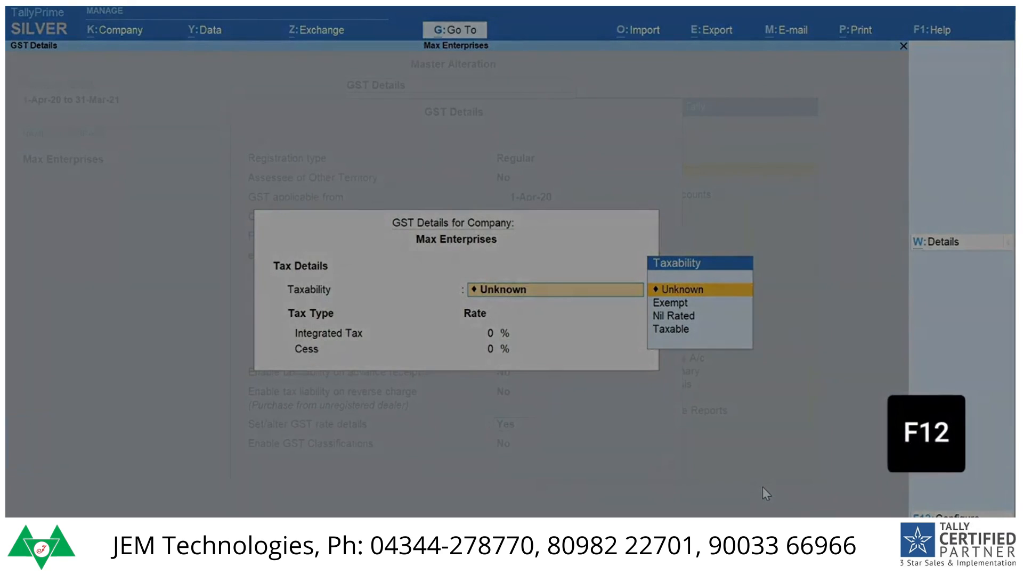
pyautogui.press('F12')
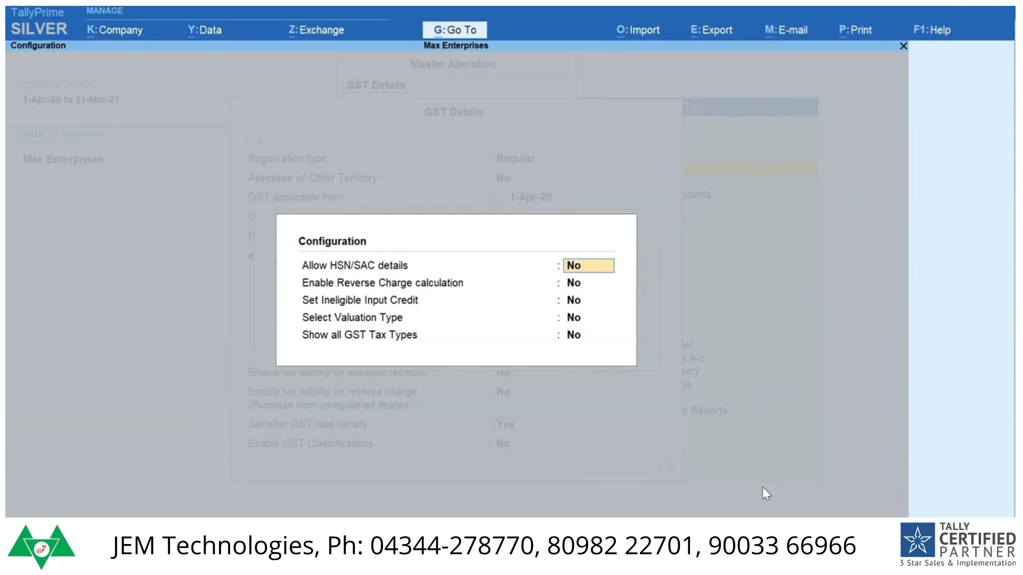
pyautogui.write('y')
pyautogui.press('Return')
pyautogui.press('Return')
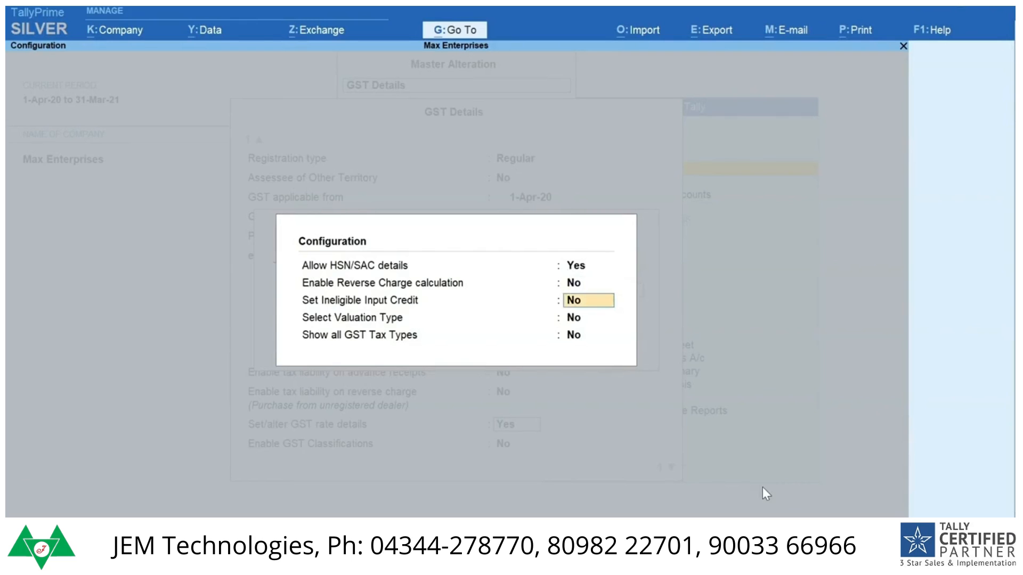
pyautogui.press('Return')
pyautogui.press('Return')
pyautogui.write('y')
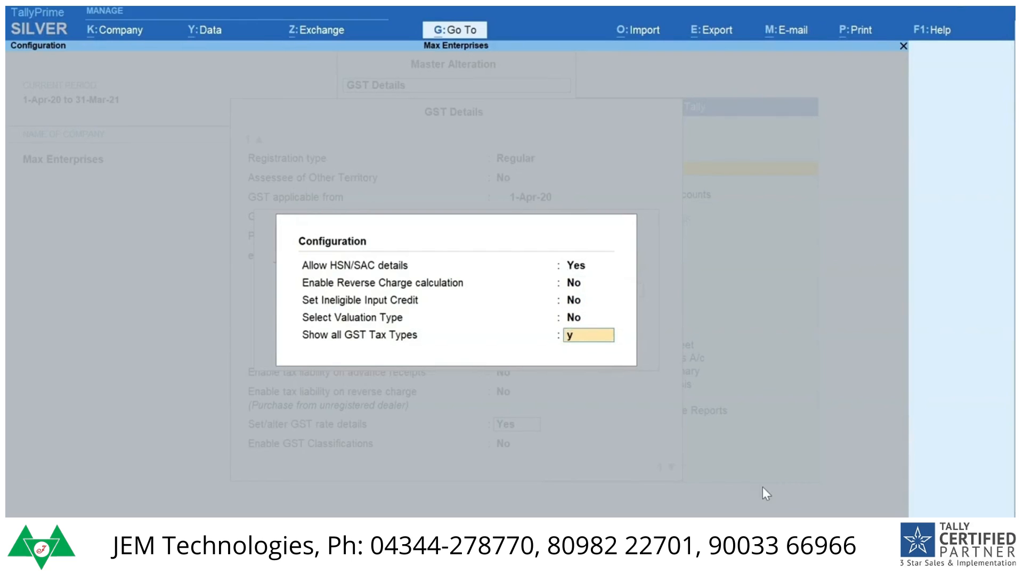
pyautogui.press('Return')
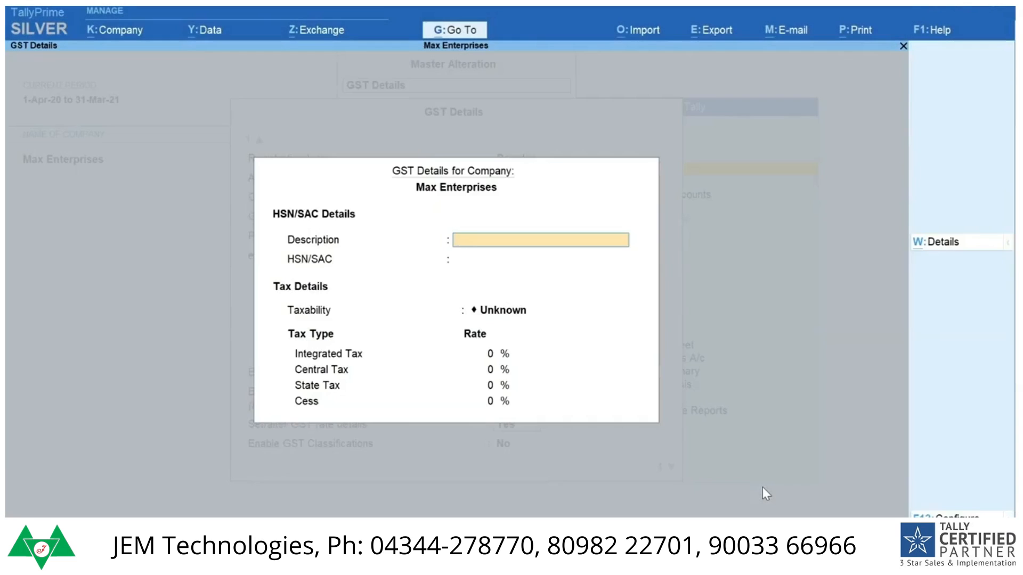
# Step: Enter Computers as the company's HSN/SAC description and 8471 as the HSN/SAC code
pyautogui.write('Co')
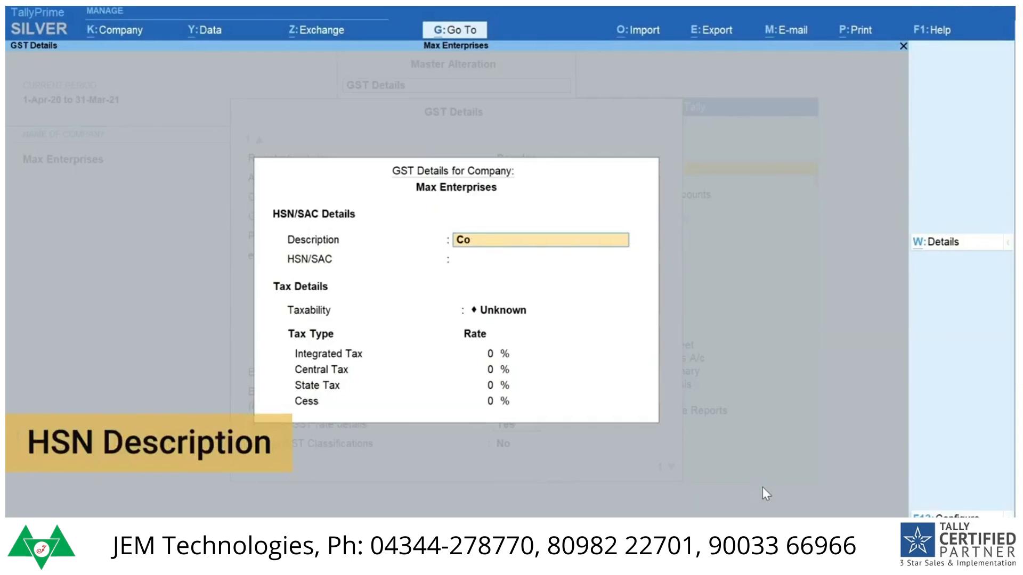
pyautogui.write('mputers')
pyautogui.press('Return')
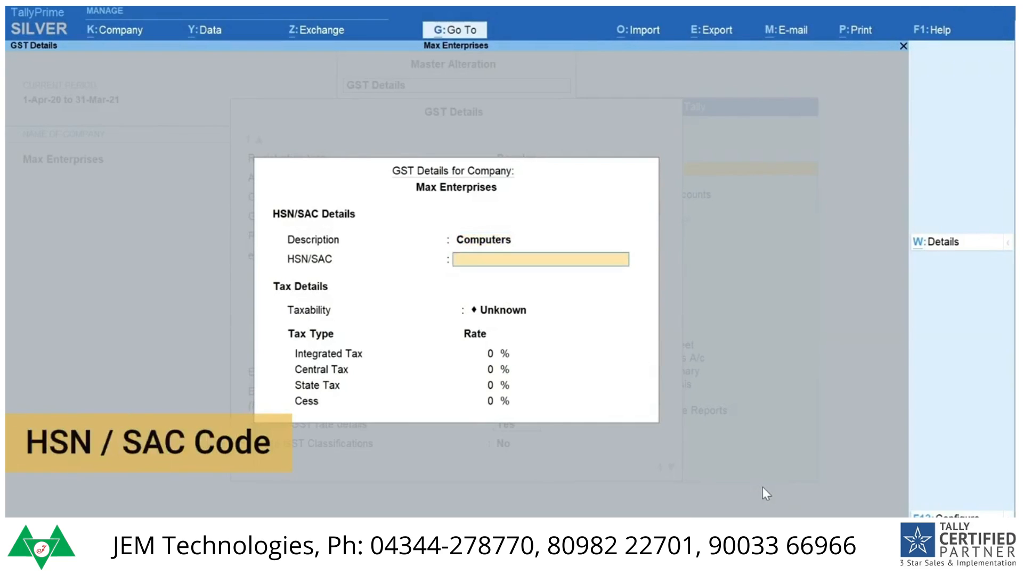
pyautogui.write('8471')
pyautogui.press('Return')
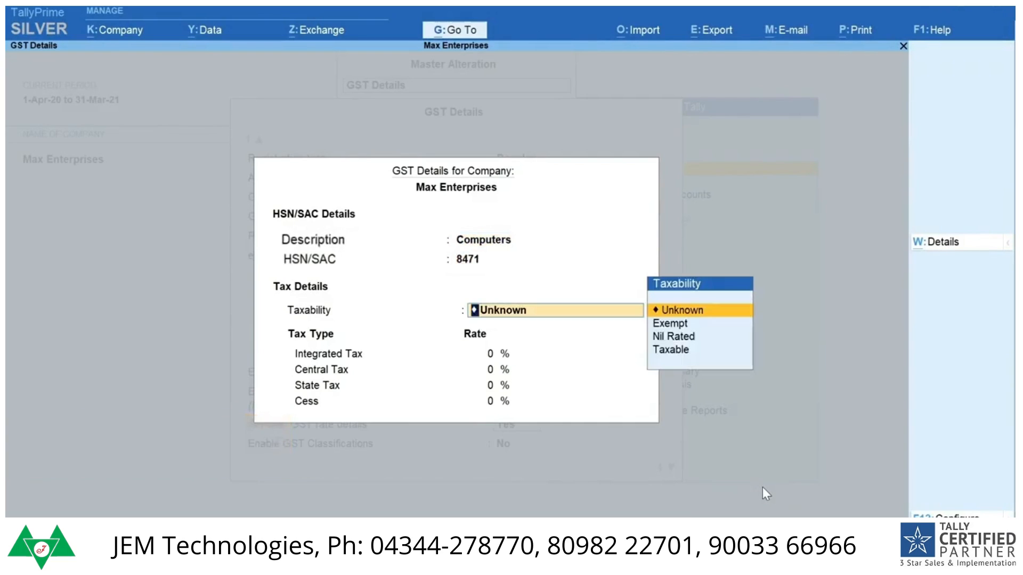
# Step: Make the company Taxable at 18% integrated tax, save the GST details and return to the Gateway of Tally
pyautogui.press('Down')
pyautogui.press('Down')
pyautogui.press('Down')
pyautogui.press('Return')
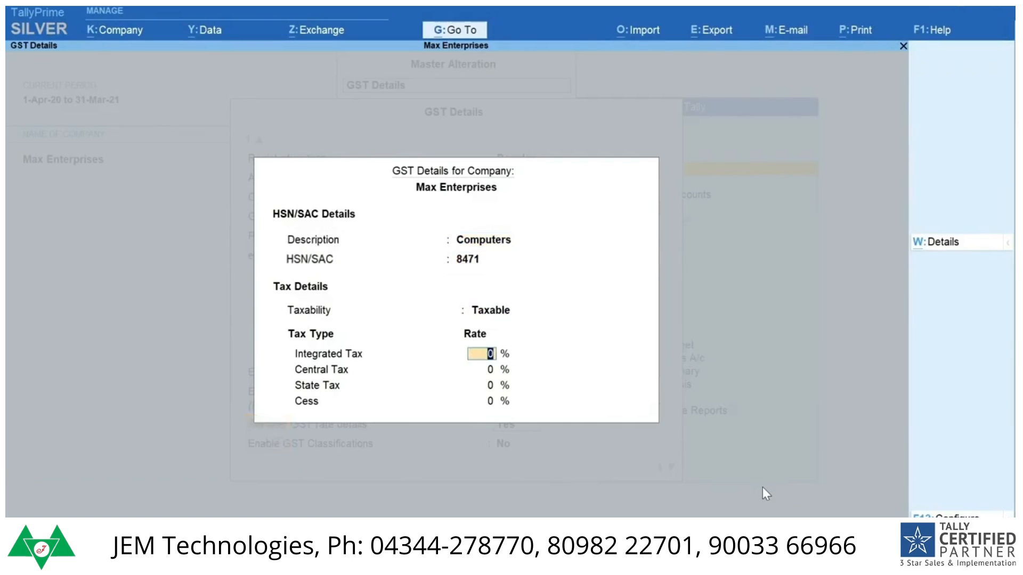
pyautogui.write('18')
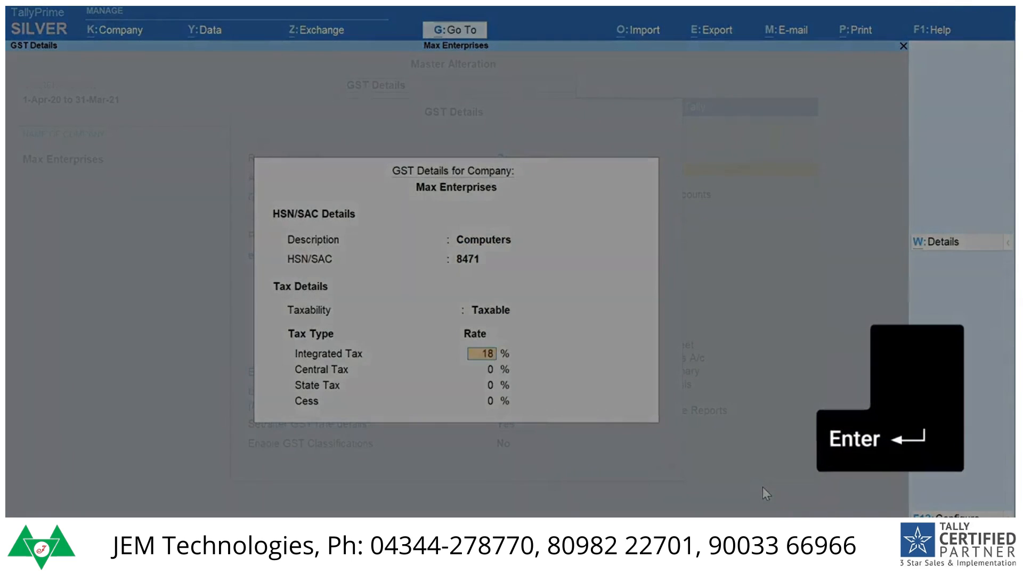
pyautogui.press('Return')
pyautogui.press('Return')
pyautogui.press('Return')
pyautogui.press('Return')
pyautogui.hotkey('ctrl', 'a')
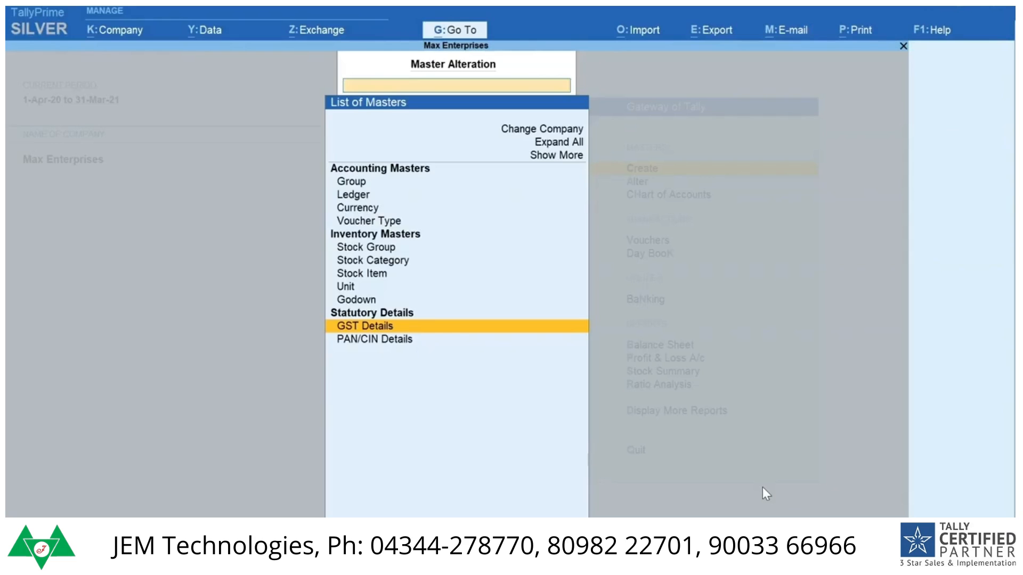
pyautogui.press('Escape')
pyautogui.press('Escape')
# Step: Reopen the company's GST Details through the Gateway's master alteration and go back without changing them
pyautogui.press('a')
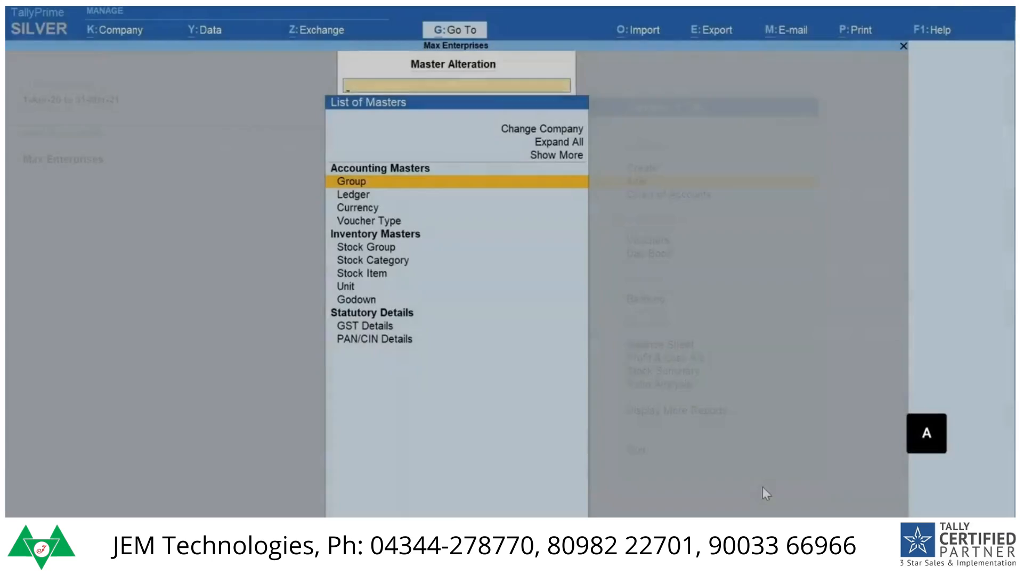
pyautogui.write('GST')
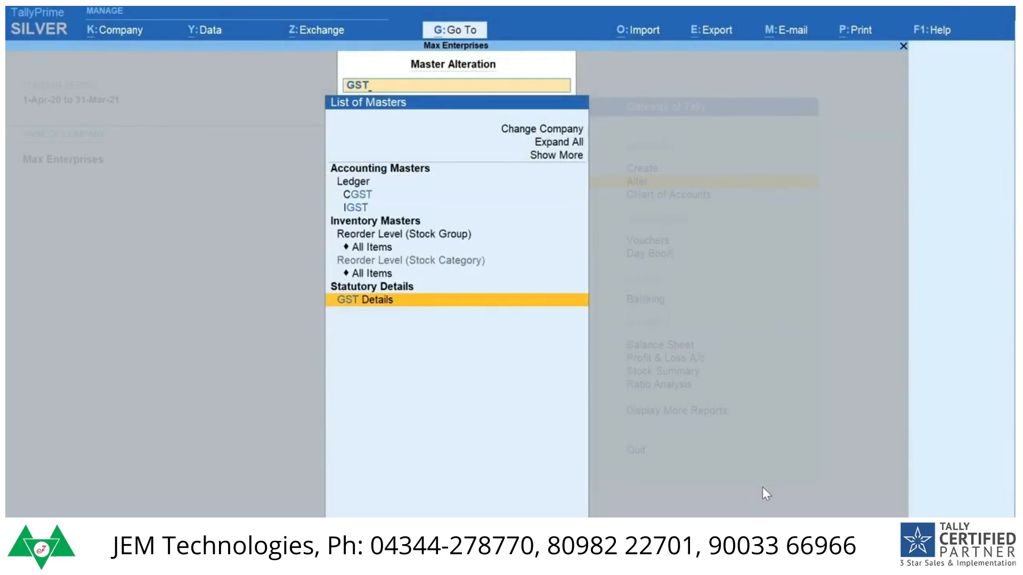
pyautogui.press('Return')
pyautogui.press('Escape')
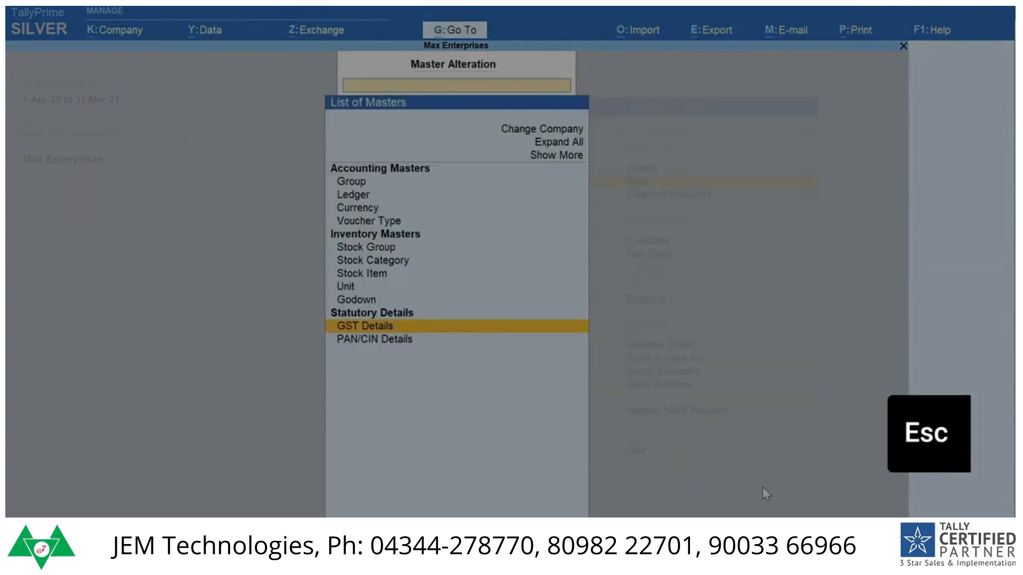
pyautogui.press('Escape')
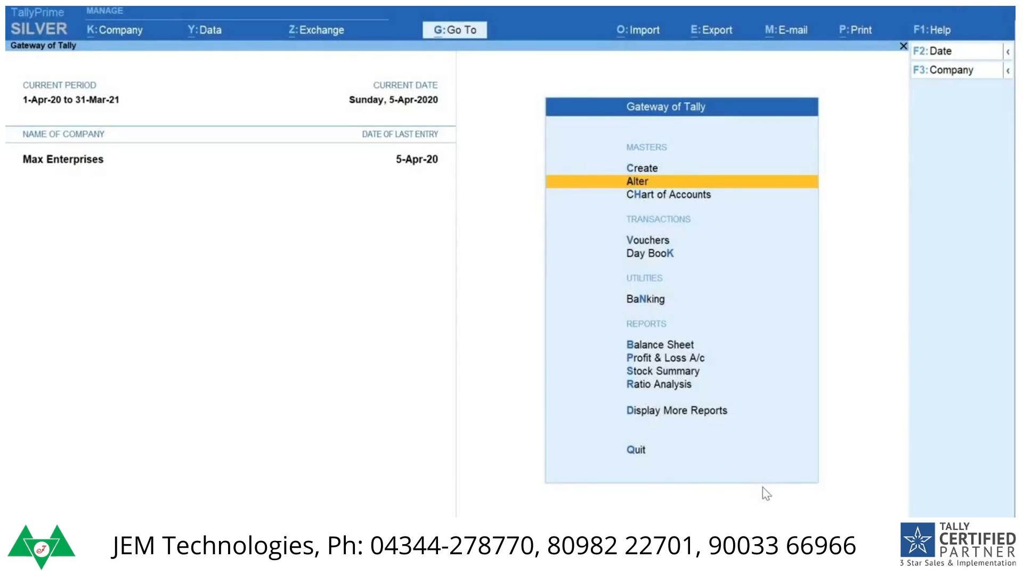
# Step: Check the Goods and Services Tax option in the features of Max Enterprises and return to the Gateway
pyautogui.press('F11')
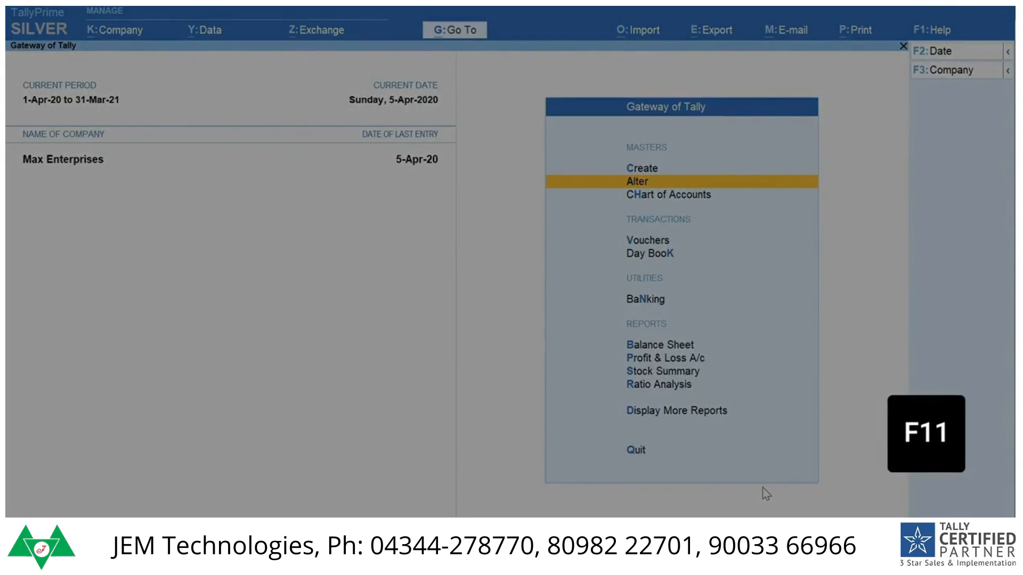
pyautogui.press('Return')
pyautogui.press('Return')
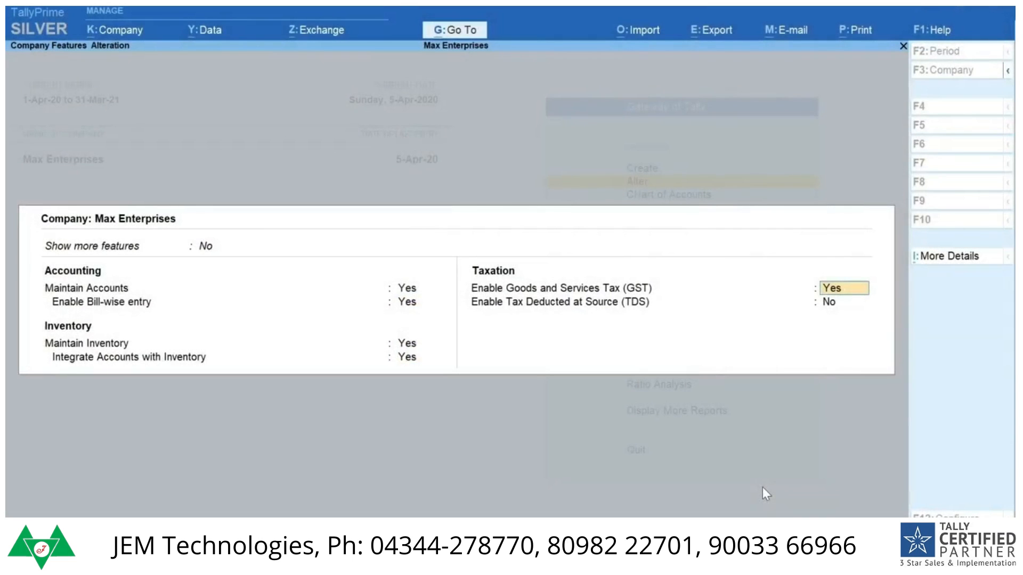
pyautogui.press('Escape')
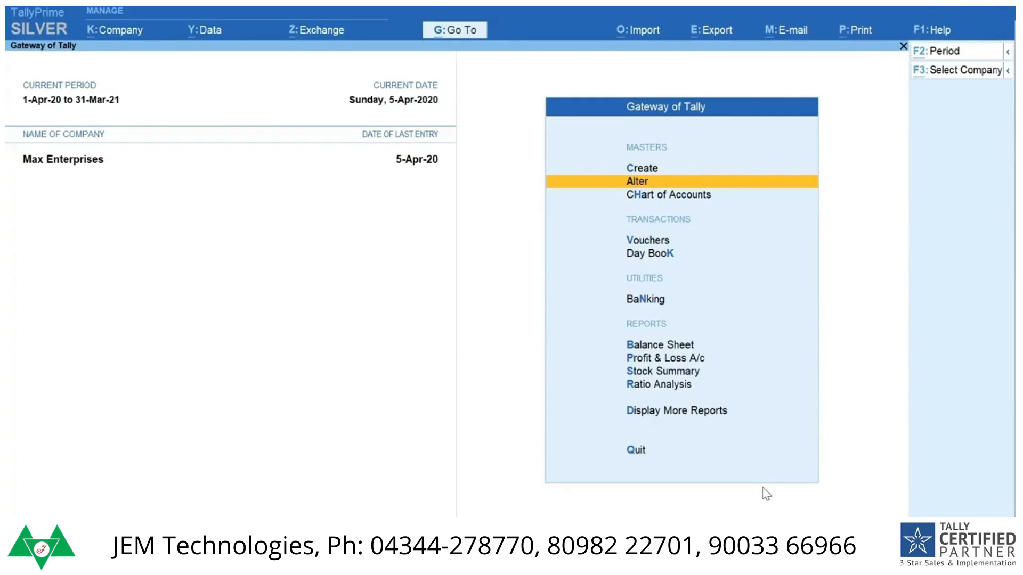
# Step: Open the GST Rate Setup report and expand it to list the stock groups with all their items
pyautogui.hotkey('alt', 'g')
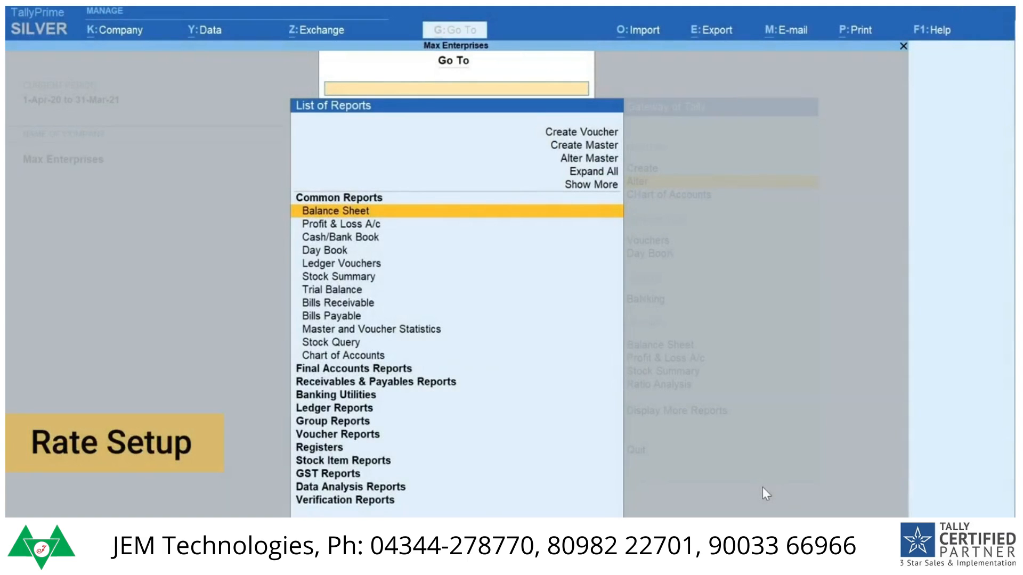
pyautogui.write('Rate')
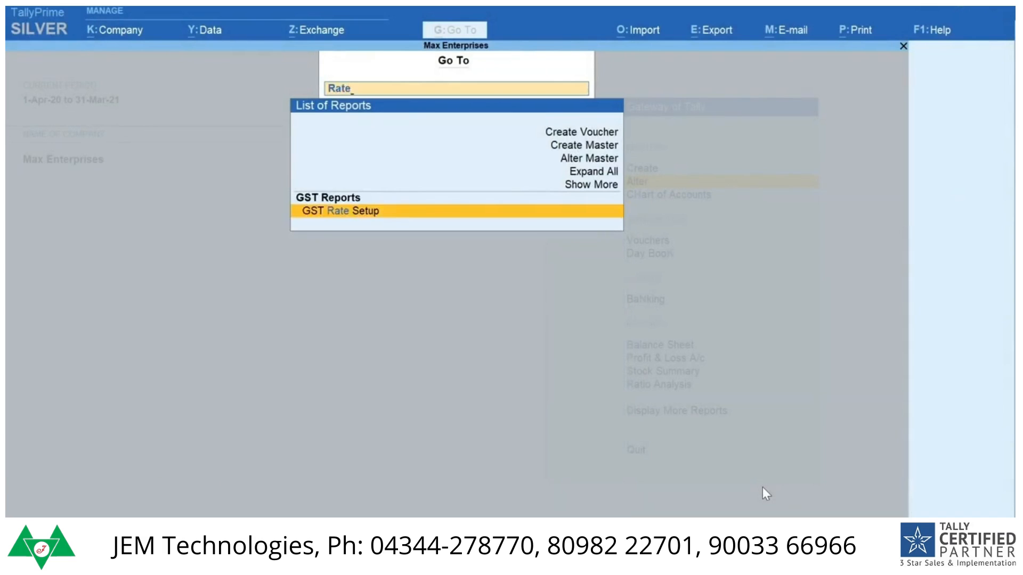
pyautogui.press('Return')
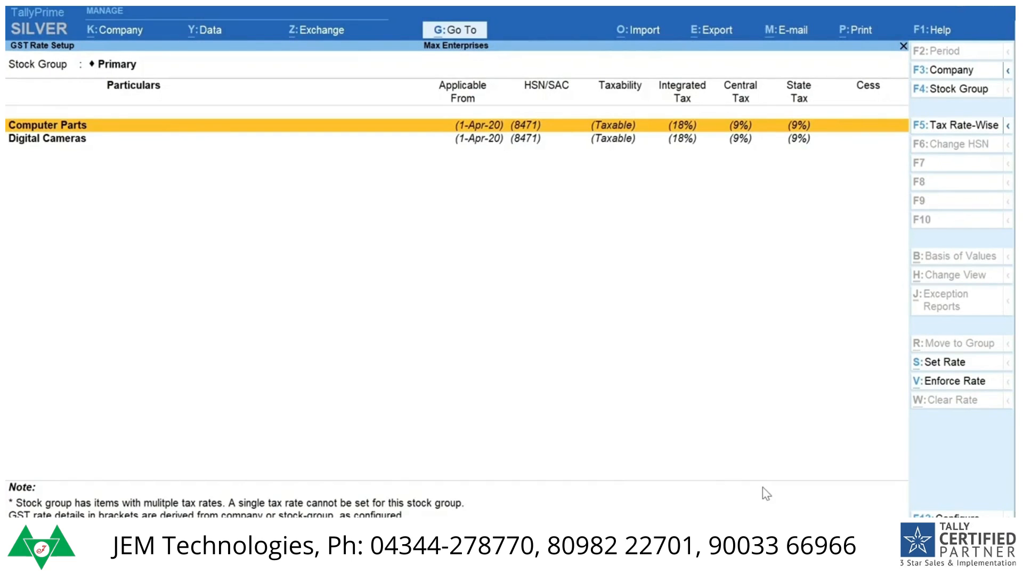
pyautogui.hotkey('alt', 'F5')
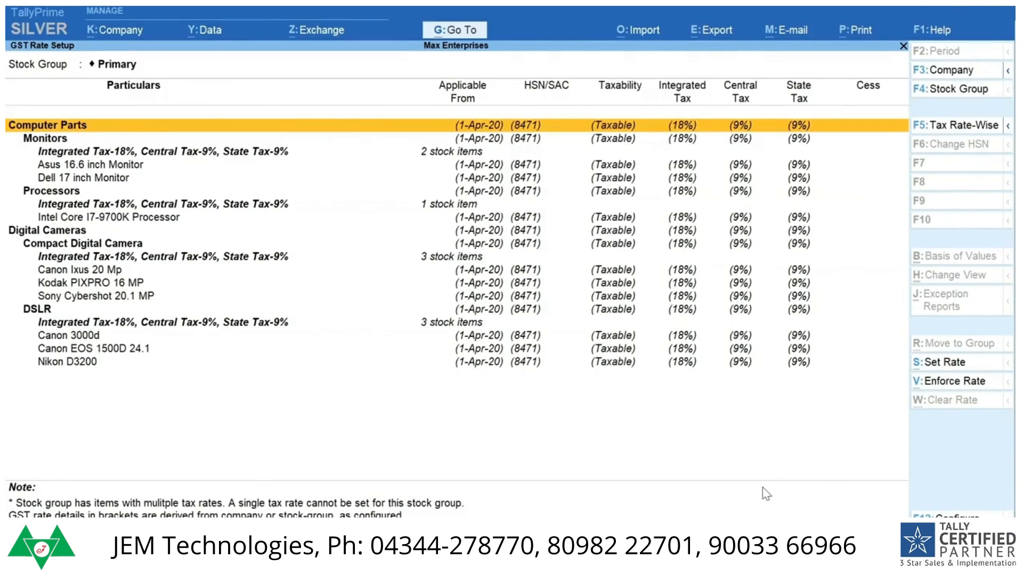
# Step: Start setting the rate of the Digital Cameras stock group with description Digital Camera and HSN/SAC 8525
pyautogui.press('Down')
pyautogui.press('Down')
pyautogui.press('Down')
pyautogui.press('Down')
pyautogui.press('Down')
pyautogui.press('Down')
pyautogui.press('Down')
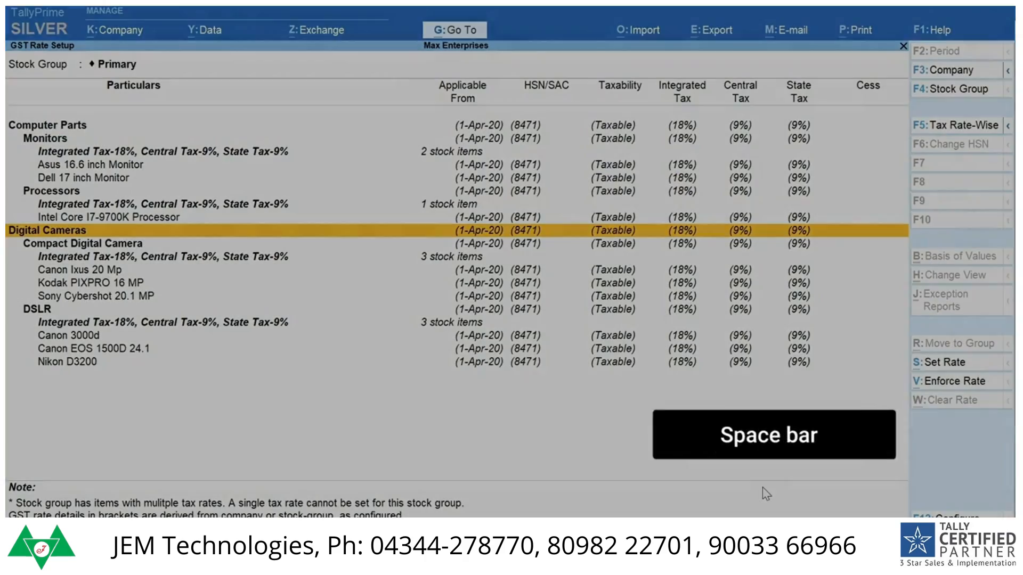
pyautogui.press('space')
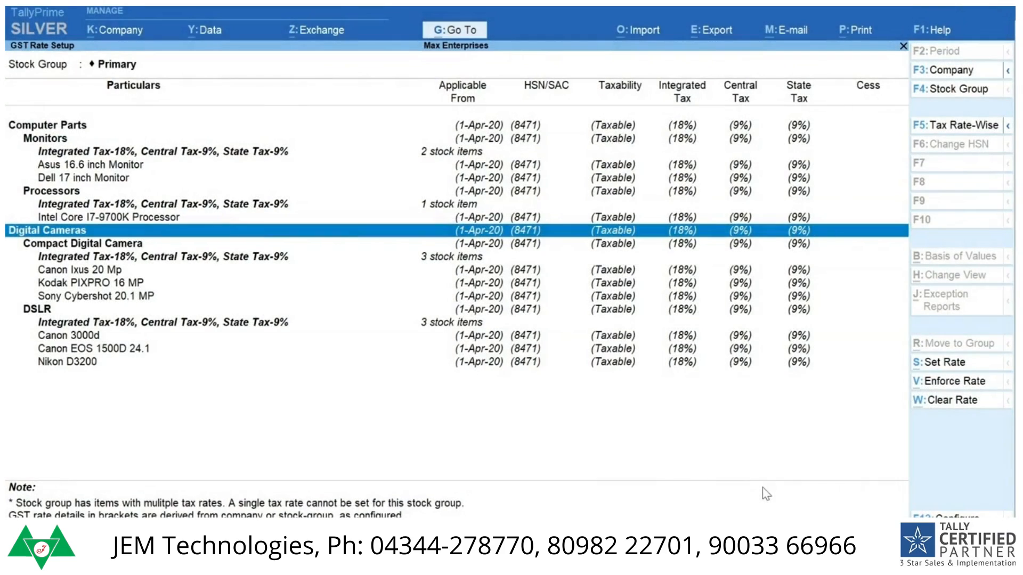
pyautogui.hotkey('alt', 's')
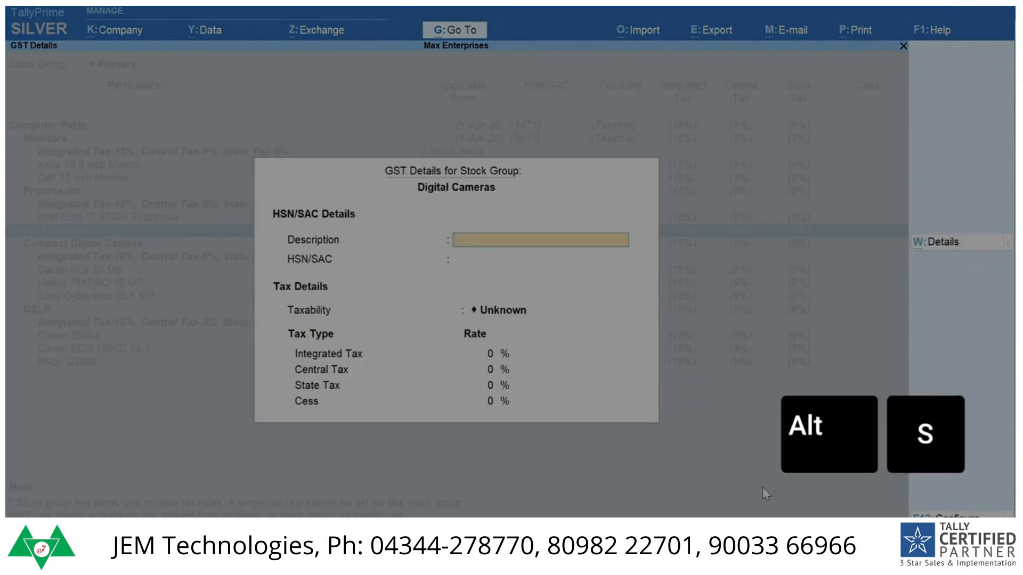
pyautogui.write('Digital Camera')
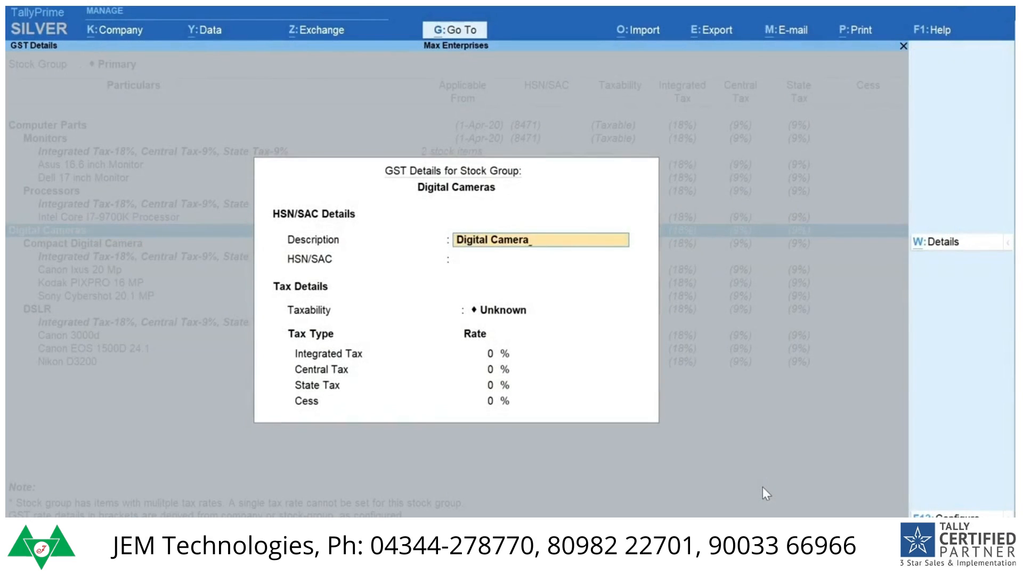
pyautogui.press('Return')
pyautogui.write('8525')
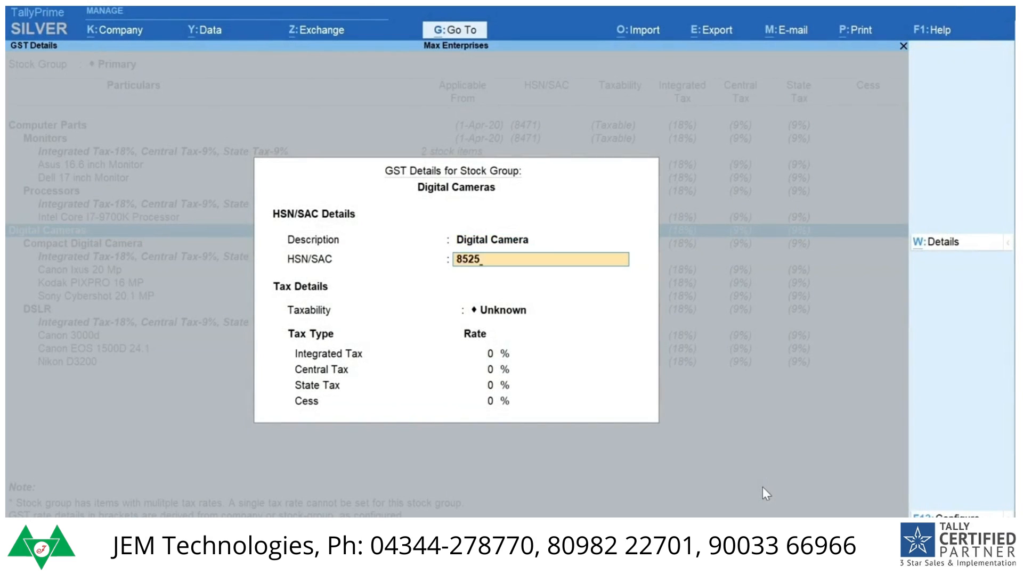
# Step: Make the Digital Cameras stock group Taxable at 28% integrated tax and save its GST details
pyautogui.press('Return')
pyautogui.press('Down')
pyautogui.press('Down')
pyautogui.press('Down')
pyautogui.press('Return')
pyautogui.write('28')
pyautogui.press('Return')
pyautogui.press('Return')
pyautogui.press('Return')
pyautogui.press('Return')
pyautogui.press('Return')
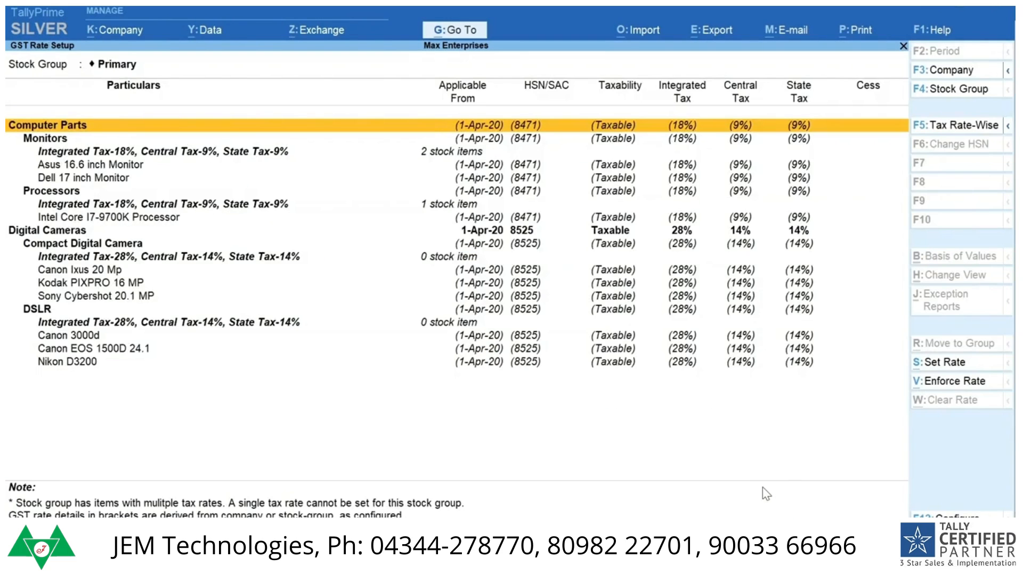
pyautogui.press('Down')
pyautogui.press('Down')
pyautogui.press('Down')
pyautogui.press('Down')
pyautogui.press('Down')
pyautogui.press('Down')
pyautogui.press('Down')
pyautogui.press('Down')
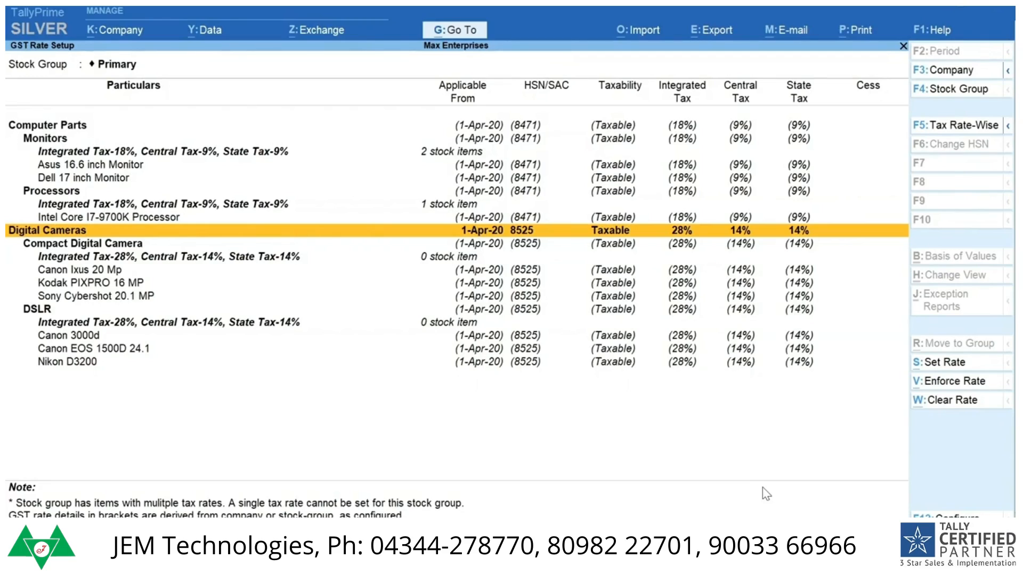
pyautogui.press('space')
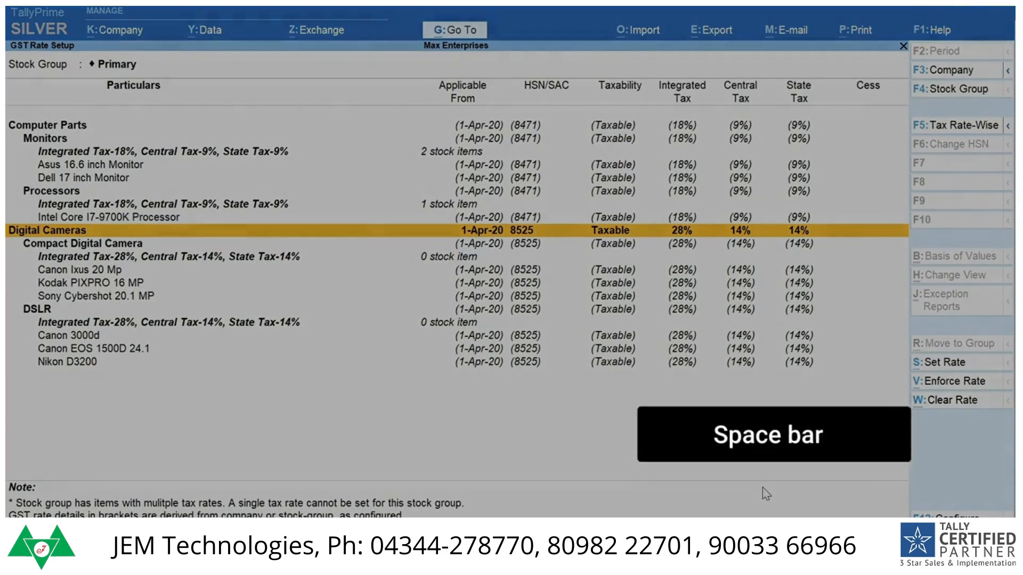
pyautogui.hotkey('alt', 's')
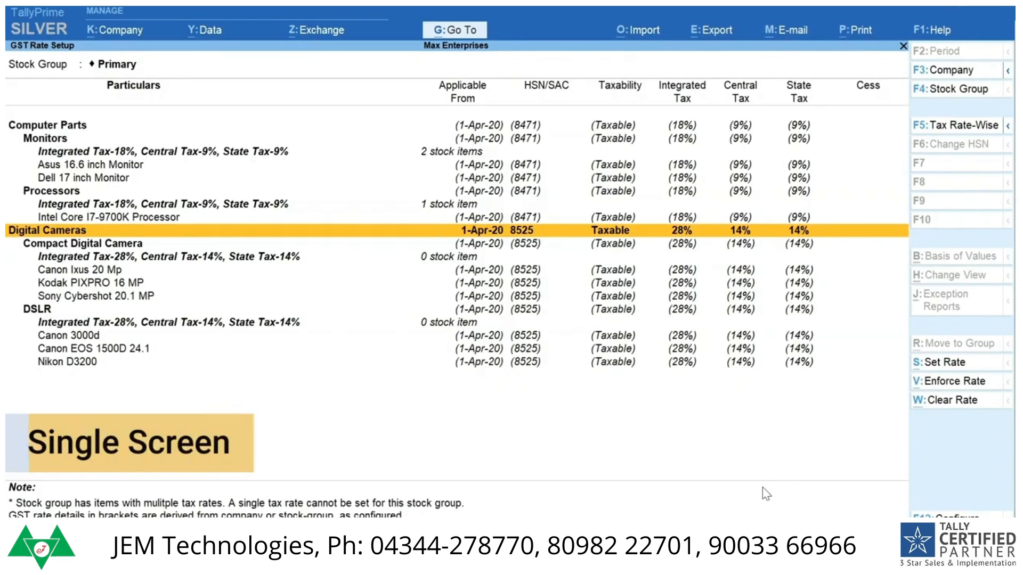
# Step: Open the Update Party GSTIN/UIN report for all groups and all ledgers
pyautogui.hotkey('alt', 'g')
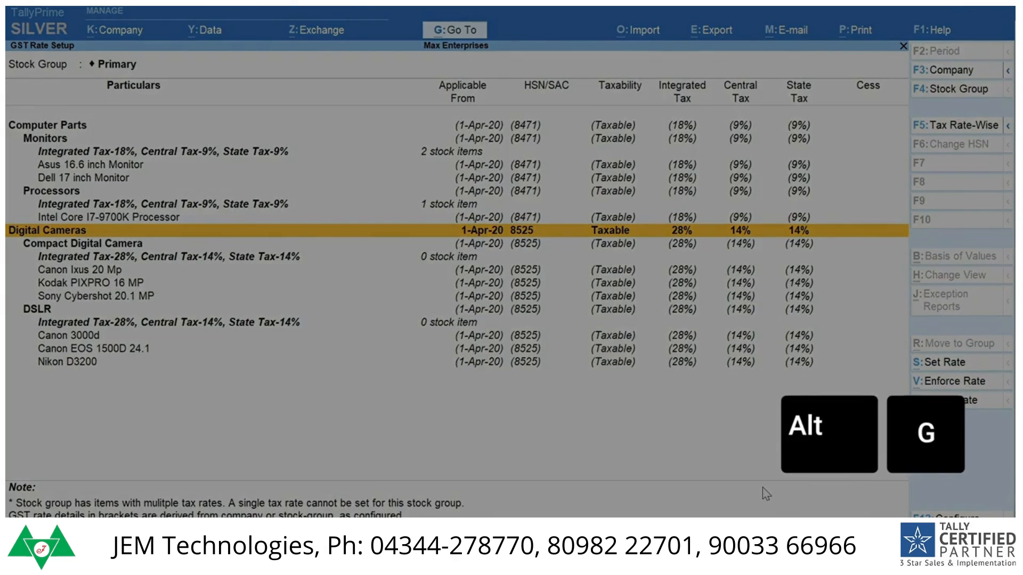
pyautogui.write('GSTIN')
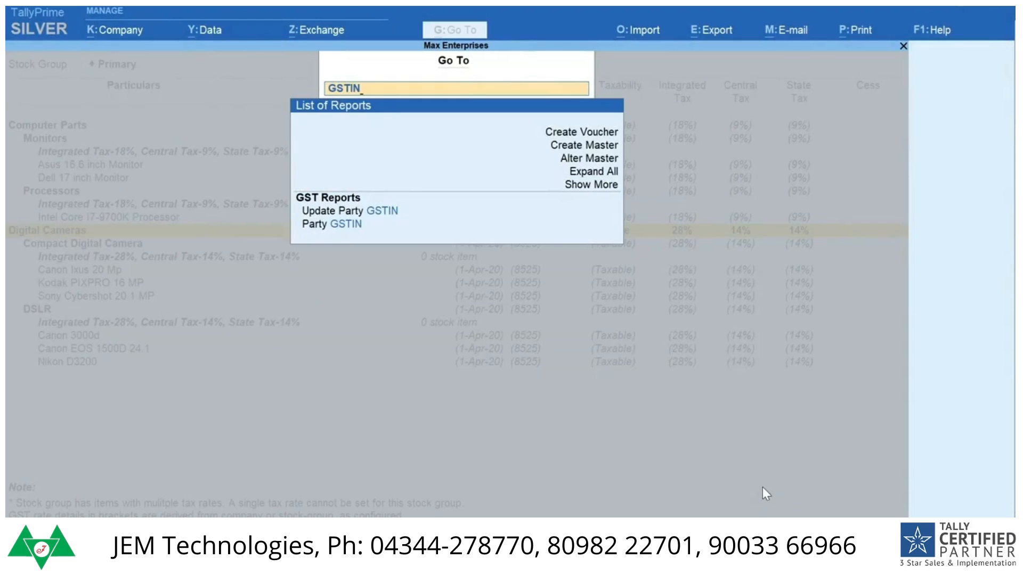
pyautogui.press('Down')
pyautogui.press('Return')
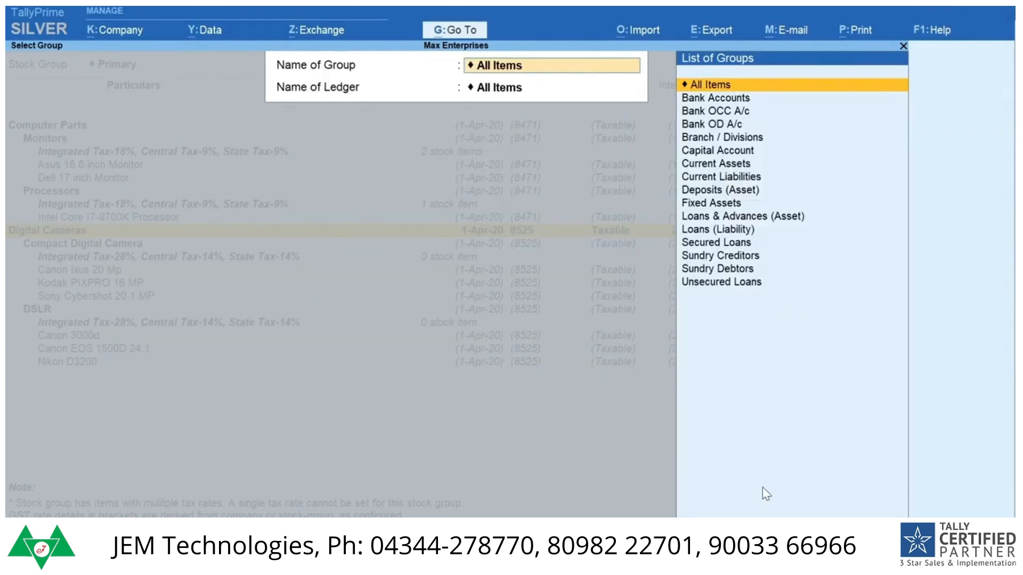
pyautogui.press('Return')
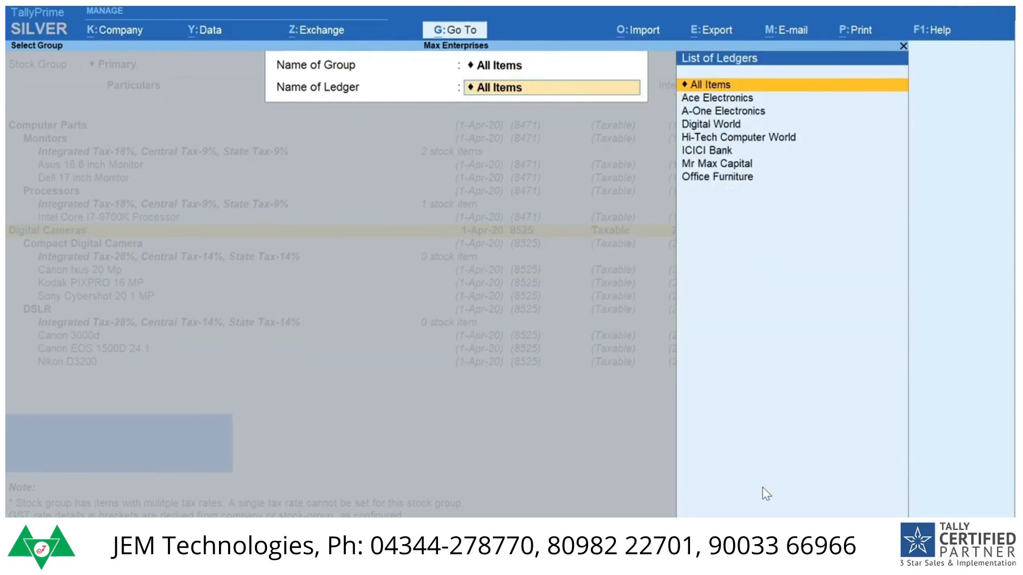
pyautogui.press('Return')
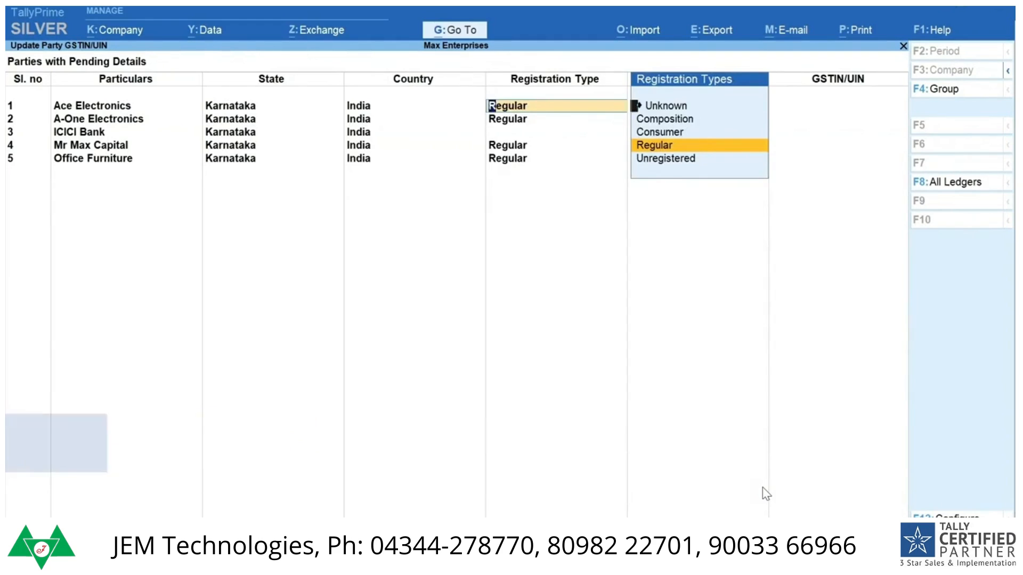
# Step: Enter the GSTIN of Ace Electronics, keeping its Regular registration and Not Applicable party type, and return to the GST Rate Setup report
pyautogui.press('Return')
pyautogui.press('Return')
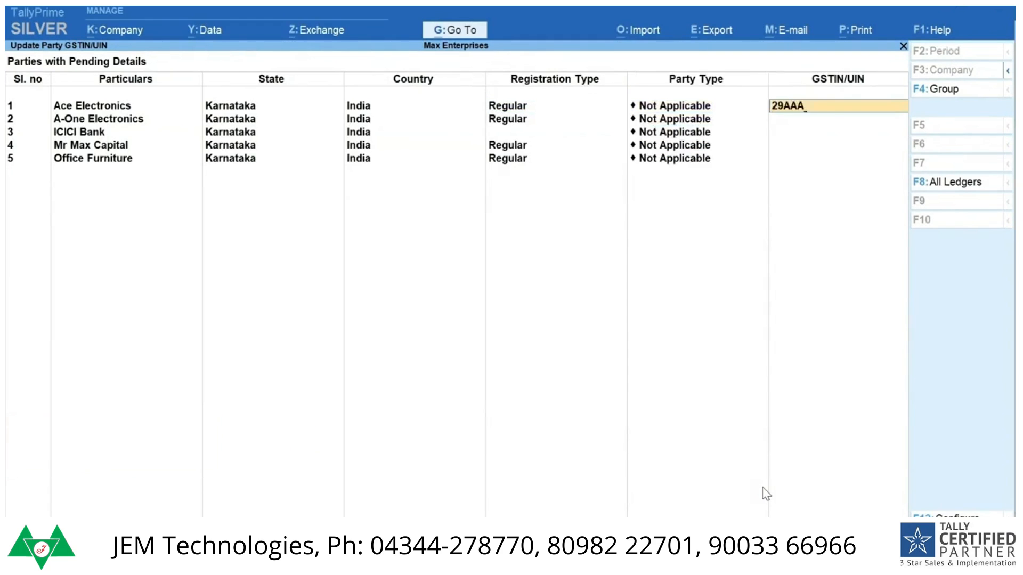
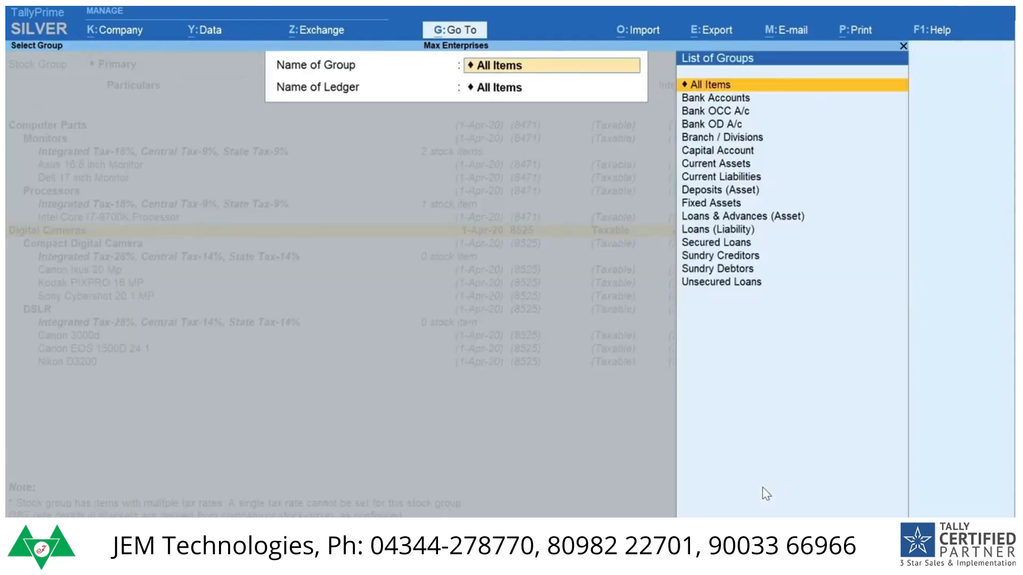
pyautogui.press('Escape')
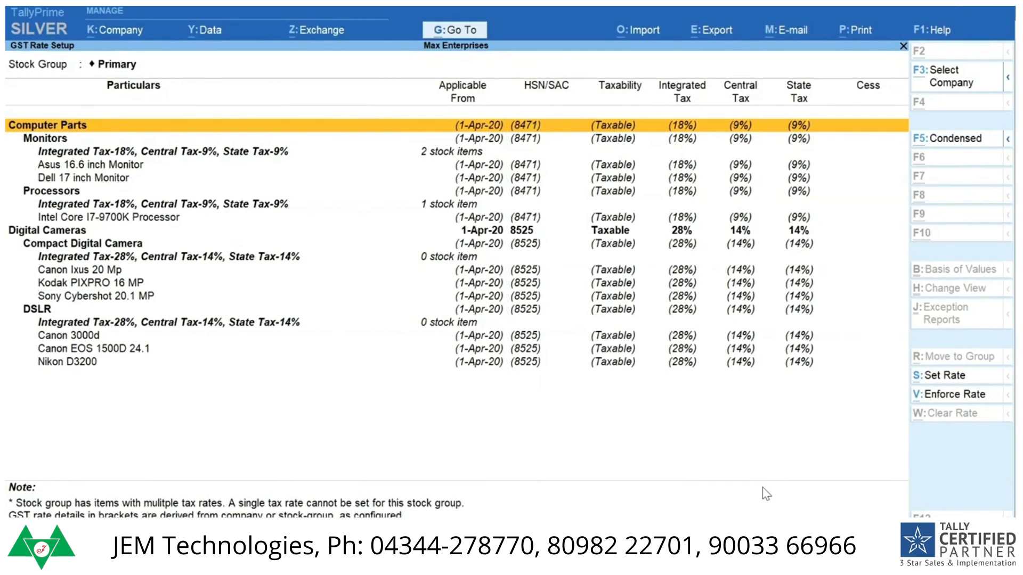
# Step: Open the Map UoM - UQC report and map the Nos unit to the unit quantity code NOS-NUMBERS
pyautogui.hotkey('alt', 'g')
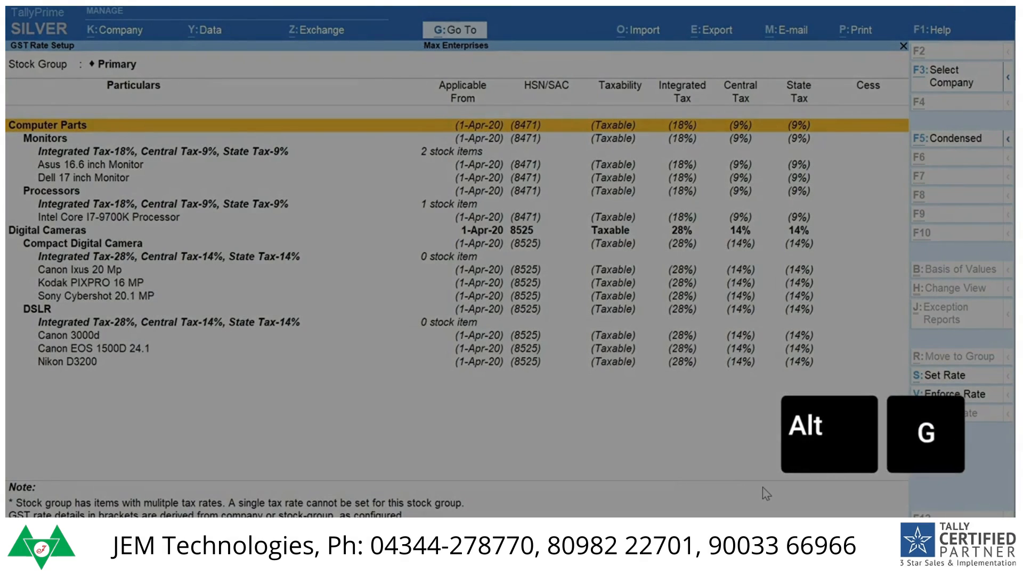
pyautogui.write('UQC')
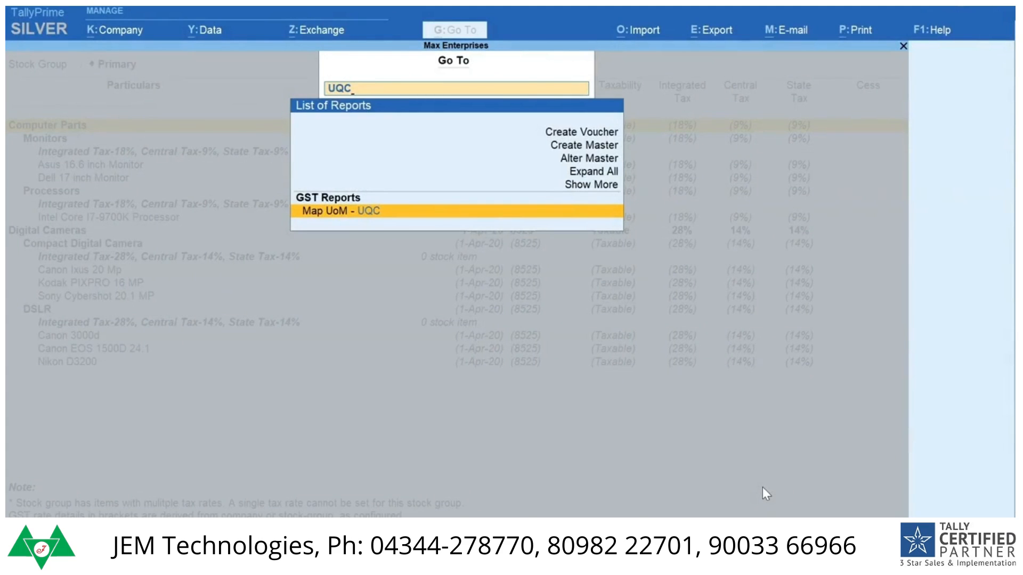
pyautogui.press('Return')
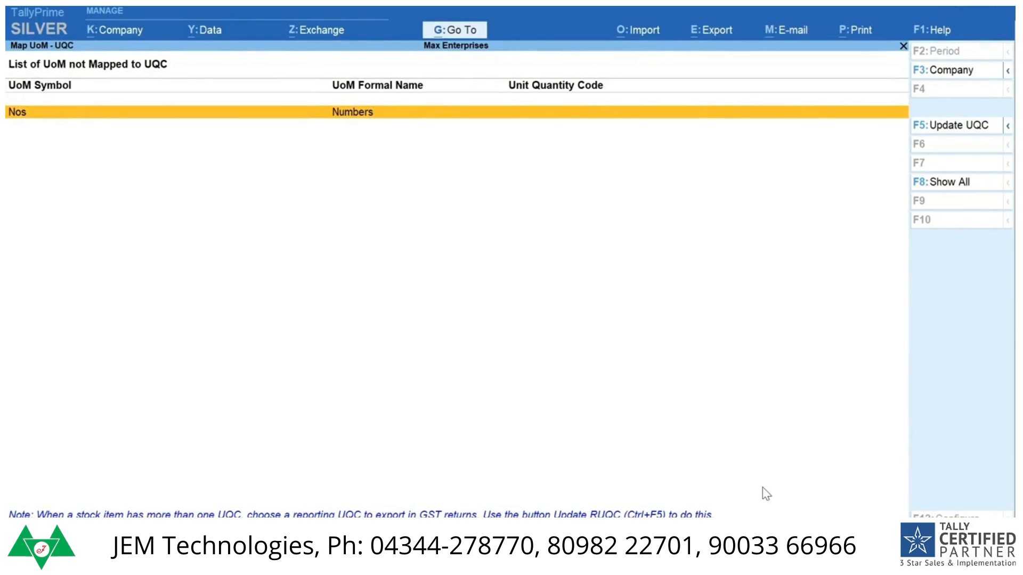
pyautogui.press('F5')
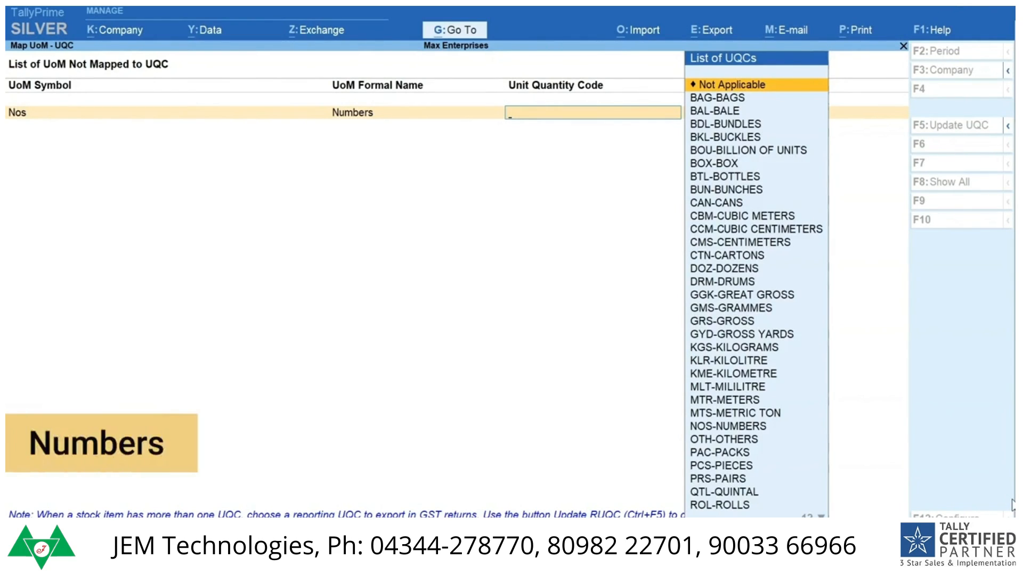
pyautogui.write('nu')
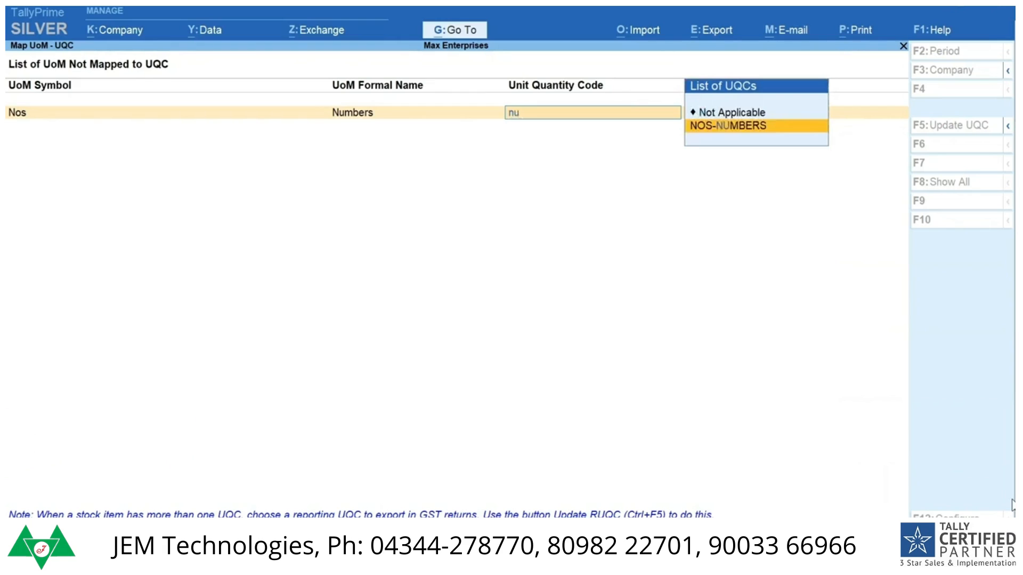
pyautogui.press('Return')
pyautogui.press('Return')
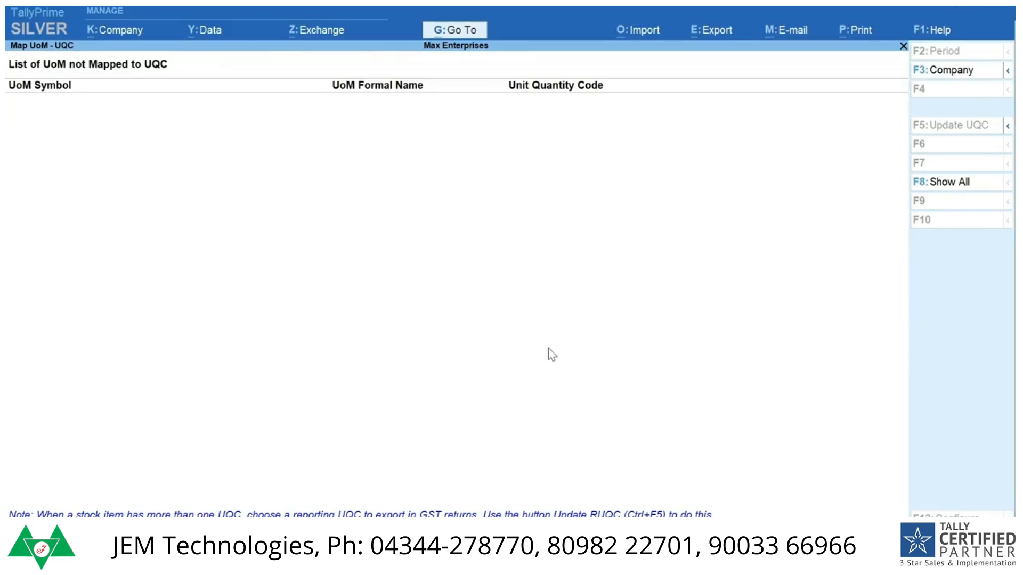
# Step: Start creating a new ledger master named CGST without an alias
pyautogui.hotkey('alt', 'g')
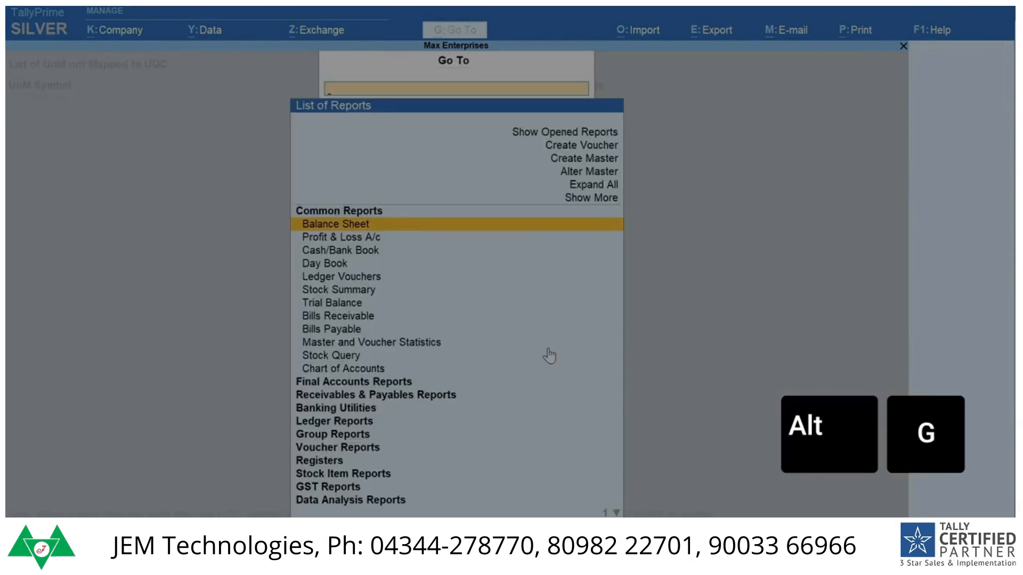
pyautogui.press('Up')
pyautogui.press('Up')
pyautogui.press('Up')
pyautogui.press('Up')
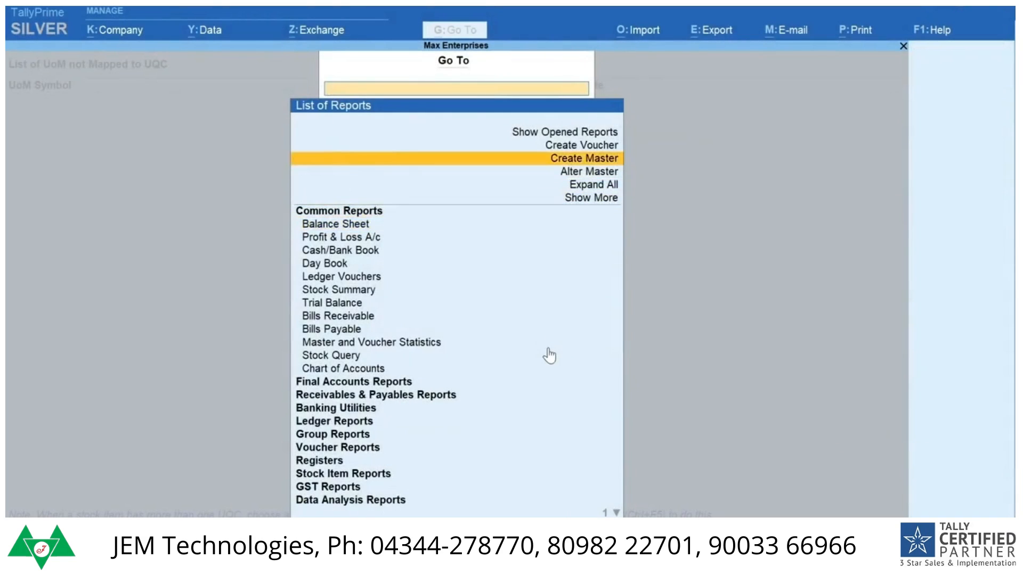
pyautogui.press('Return')
pyautogui.press('Down')
pyautogui.press('Return')
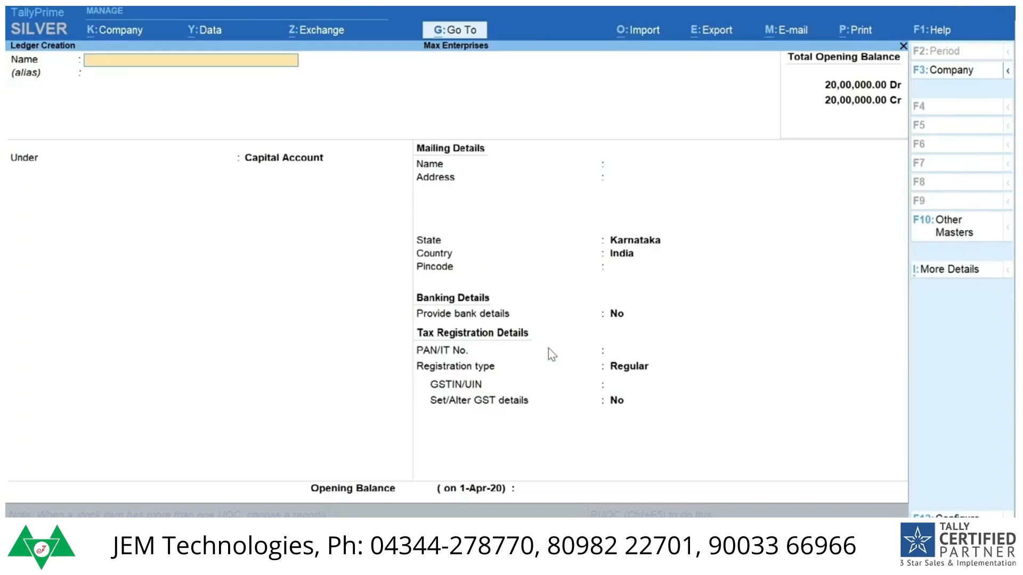
pyautogui.write('CGST')
pyautogui.press('Return')
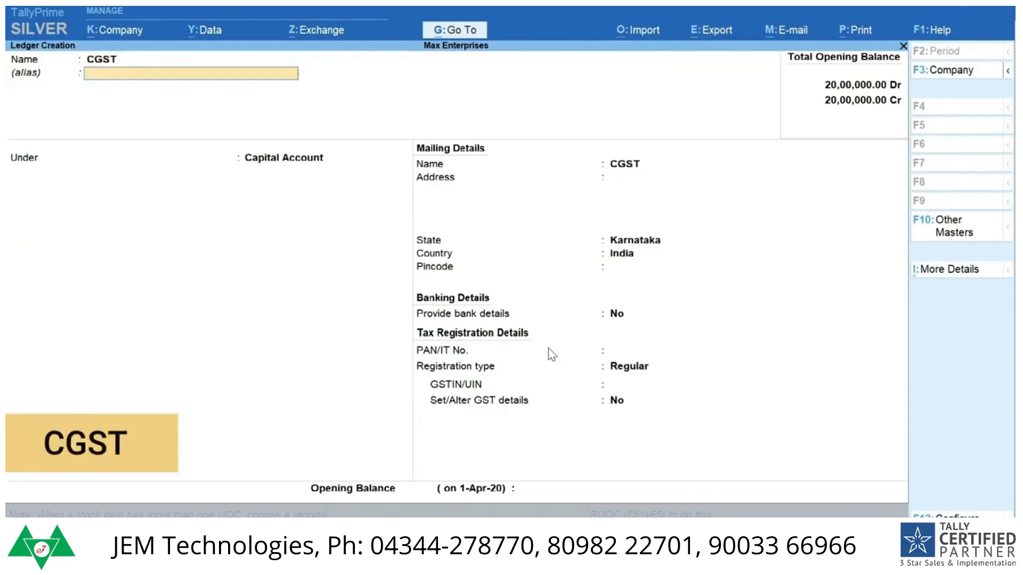
pyautogui.press('Return')
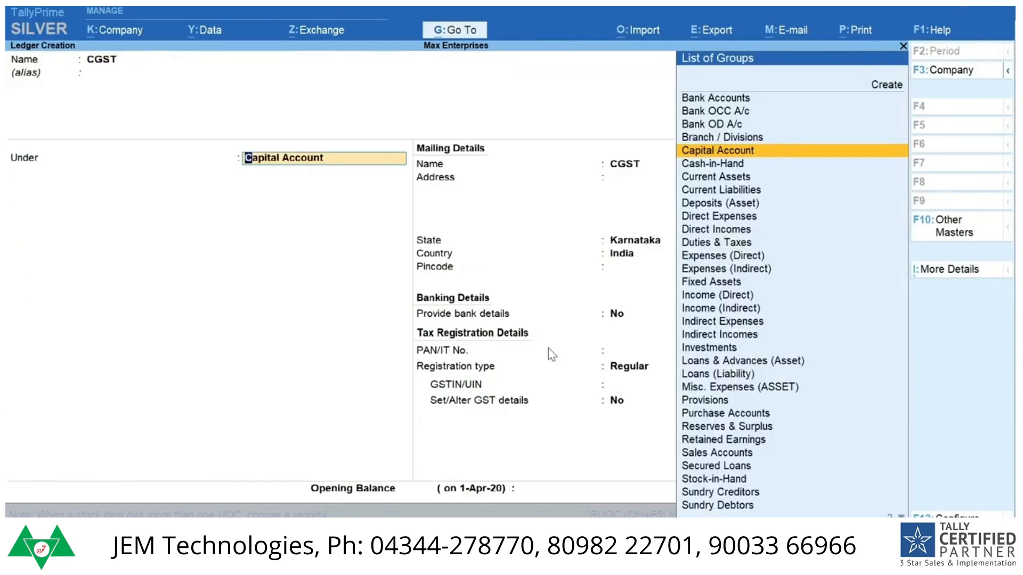
# Step: Place the CGST ledger under Duties & Taxes with duty type GST and tax type Central Tax, and save it
pyautogui.write('Dut')
pyautogui.press('Return')
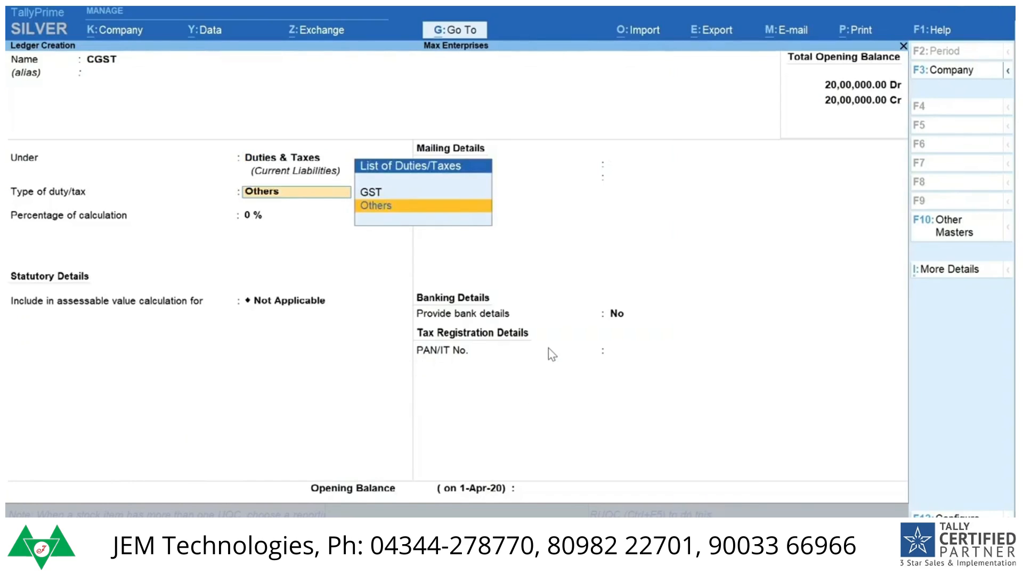
pyautogui.press('Up')
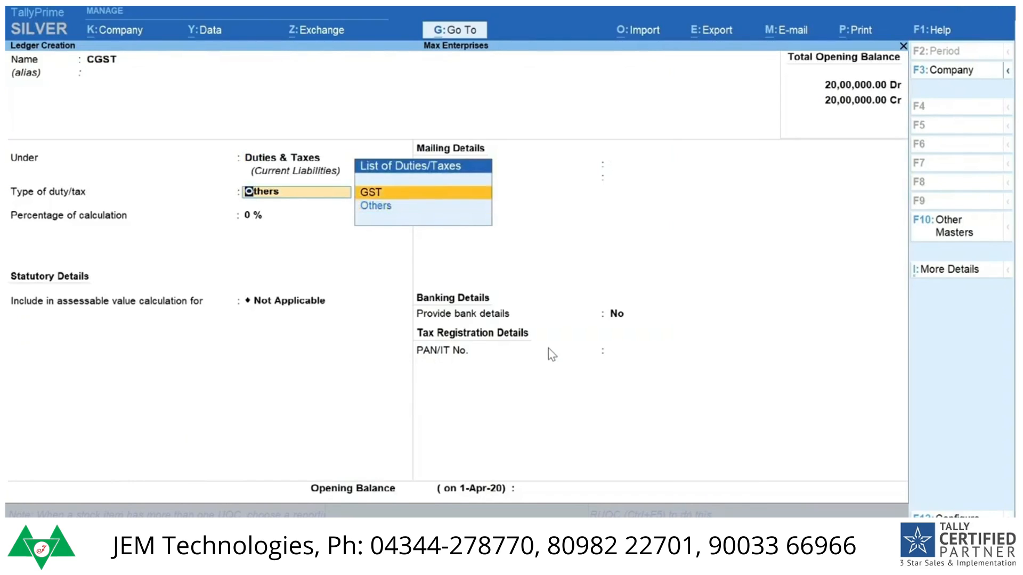
pyautogui.press('Return')
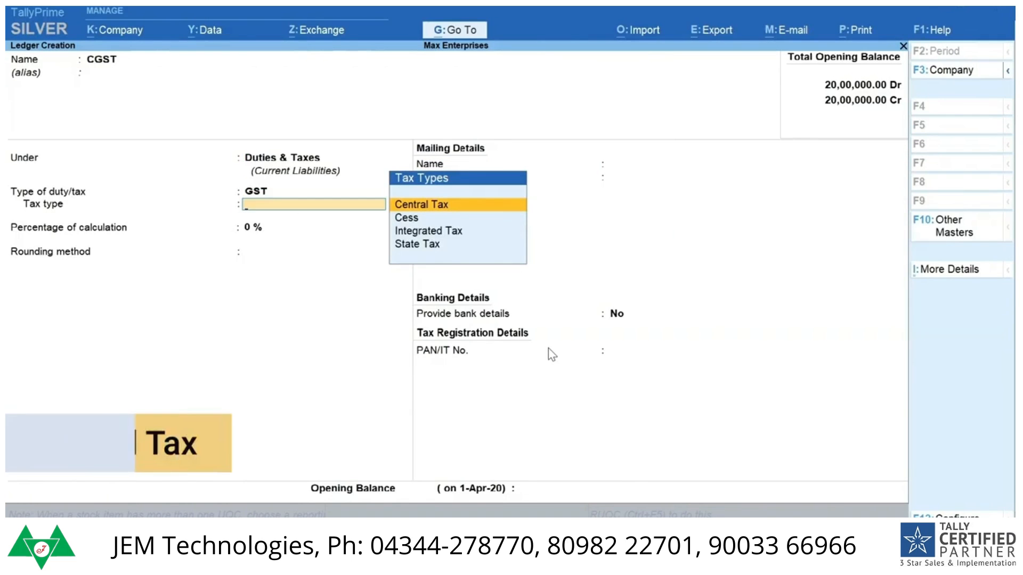
pyautogui.press('Return')
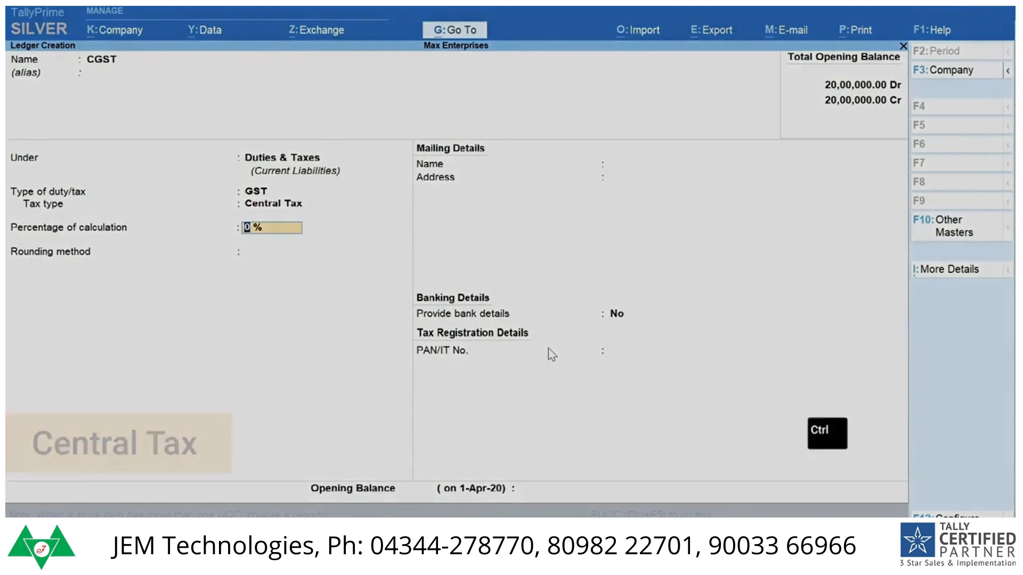
pyautogui.hotkey('ctrl', 'a')
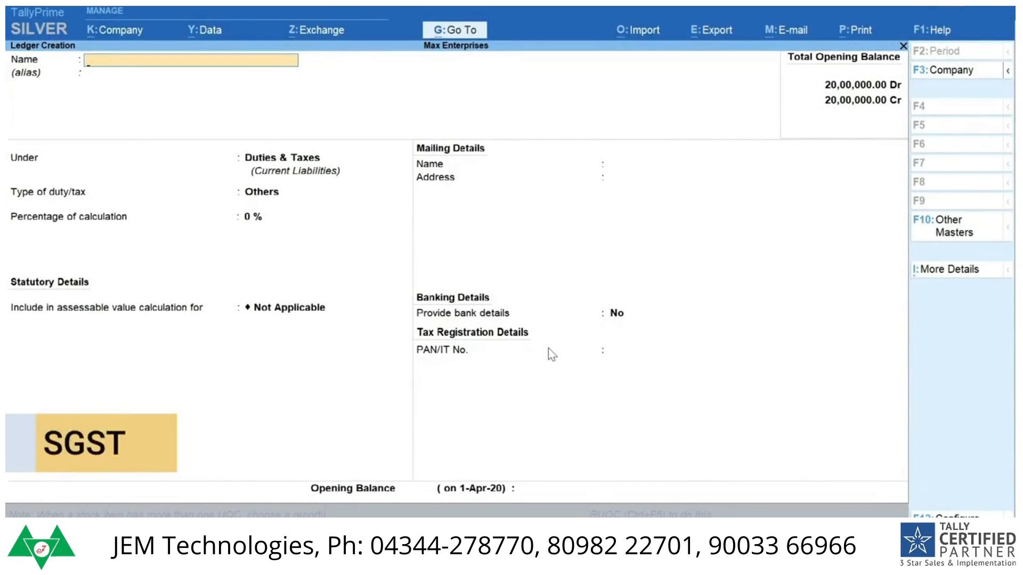
# Step: Create and save an SGST ledger under Duties & Taxes with duty type GST and tax type State Tax
pyautogui.write('SGST')
pyautogui.press('Return')
pyautogui.press('Return')
pyautogui.press('Return')
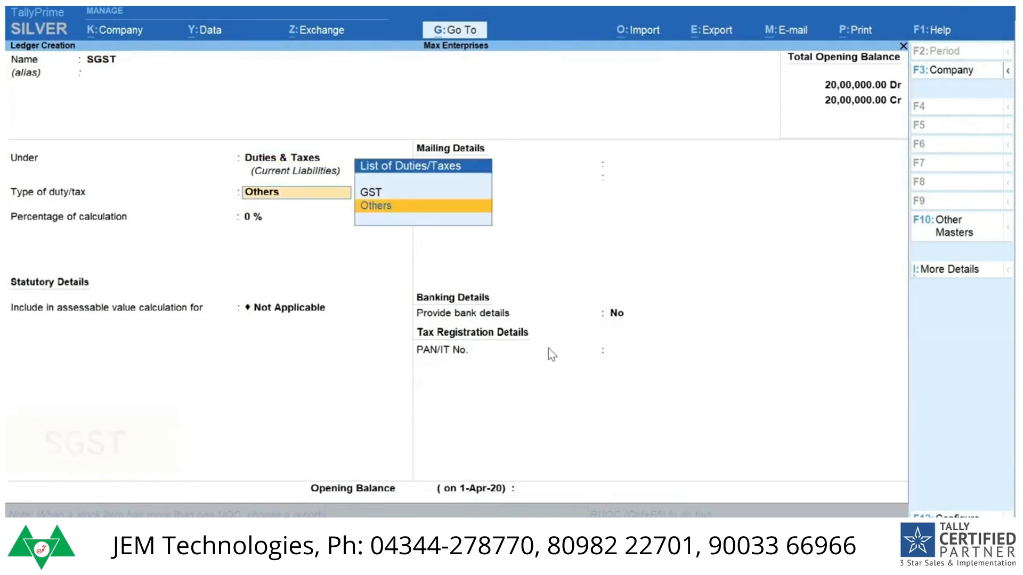
pyautogui.press('Up')
pyautogui.press('Return')
pyautogui.press('Down')
pyautogui.press('Down')
pyautogui.press('Down')
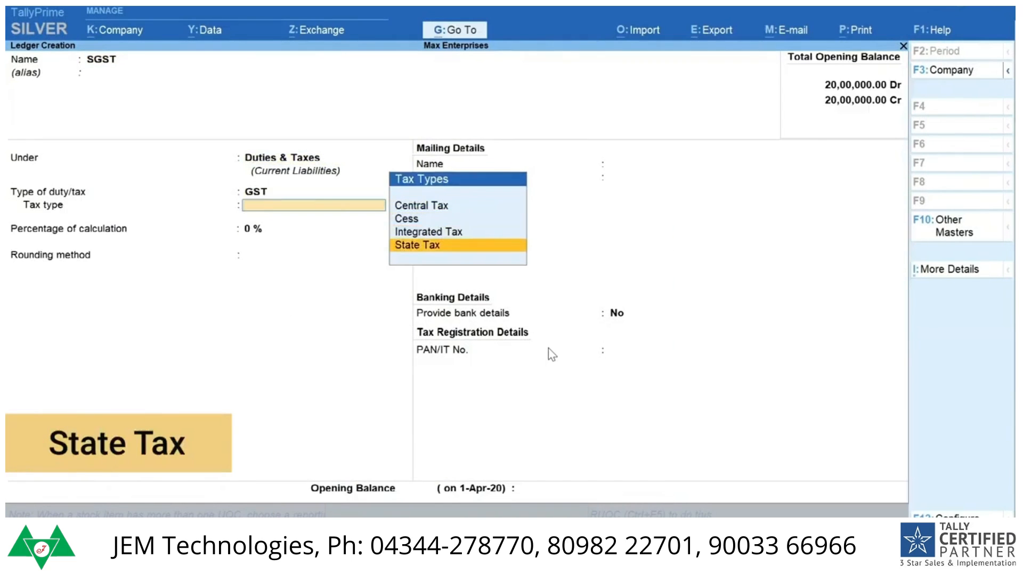
pyautogui.press('Return')
pyautogui.hotkey('ctrl', 'a')
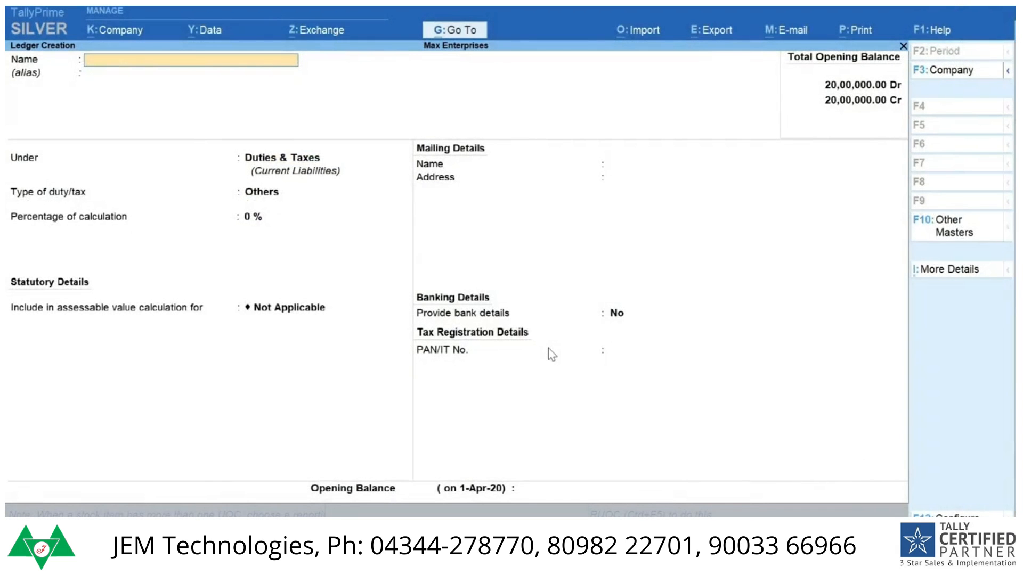
# Step: Create and save an IGST ledger under Duties & Taxes with duty type GST and tax type Integrated Tax
pyautogui.write('IGST')
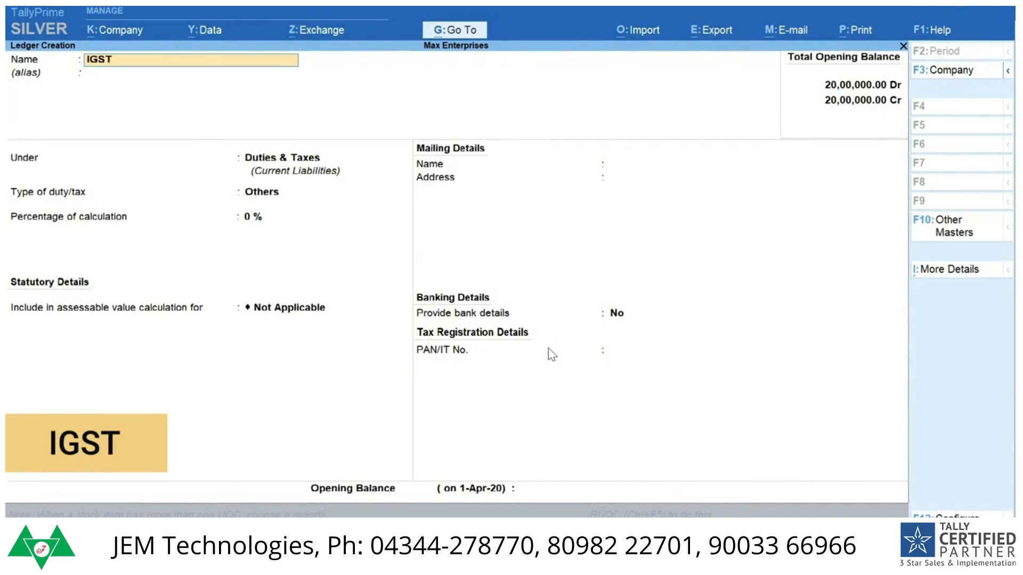
pyautogui.press('Return')
pyautogui.press('Return')
pyautogui.press('Return')
pyautogui.press('Up')
pyautogui.press('Return')
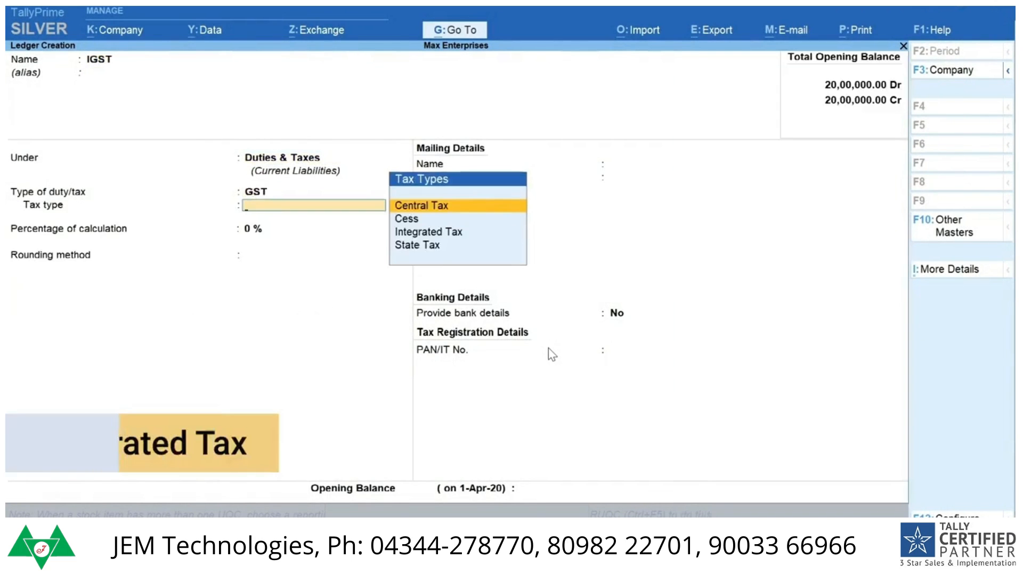
pyautogui.press('Down')
pyautogui.press('Down')
pyautogui.hotkey('ctrl', 'a')
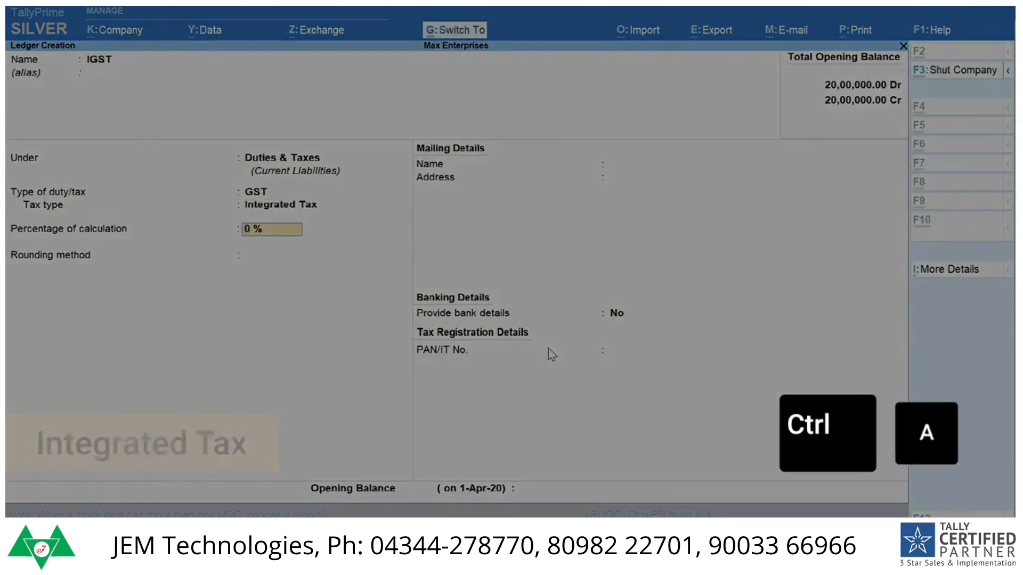